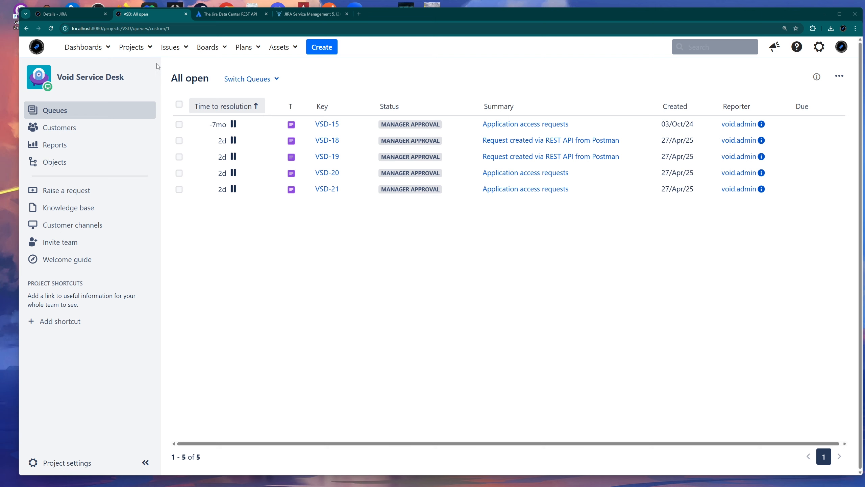
- Open the summary page of the ScrumBase project's settings
click(83, 16)
click(333, 80)
click(193, 111)
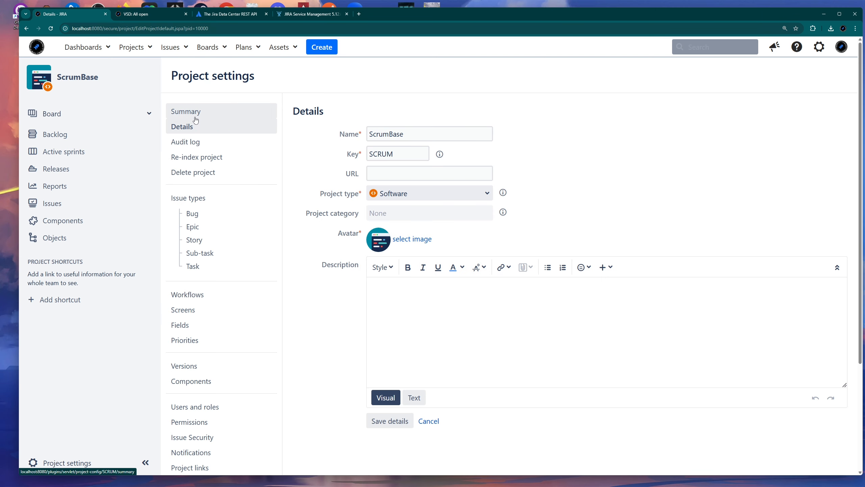
- Look over the Void Service Desk open queue, the Jira Data Center REST API documentation and the ScrumBase project in turn
click(157, 15)
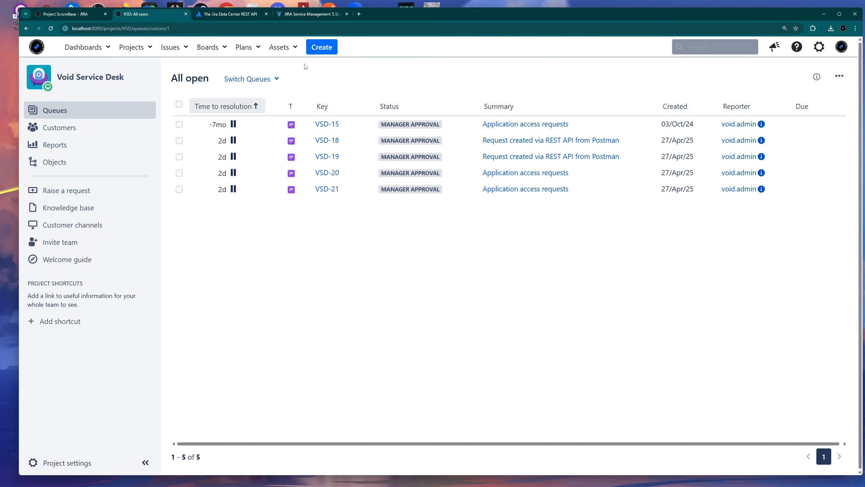
click(228, 14)
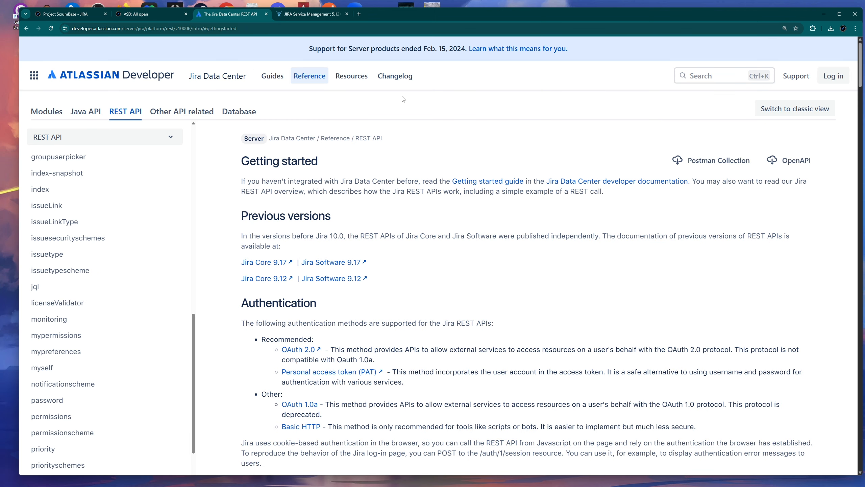
click(74, 15)
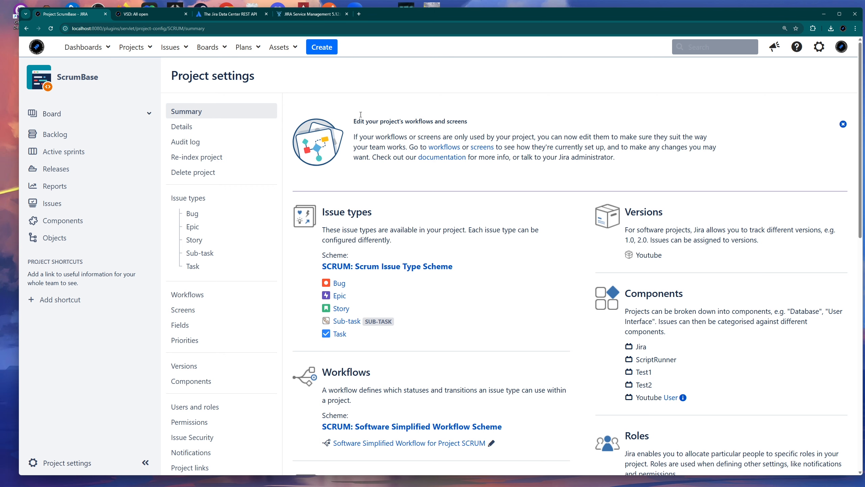
key(ctrl+Tab)
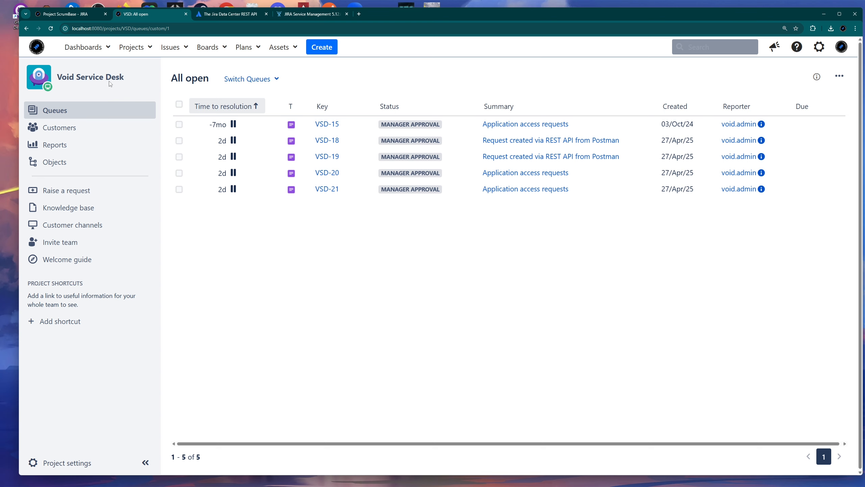
- Examine the introduction of the JIRA Service Management REST API Reference alongside the Void Service Desk queue, highlighting the reference's title
click(307, 14)
scroll(399, 87, up, 20)
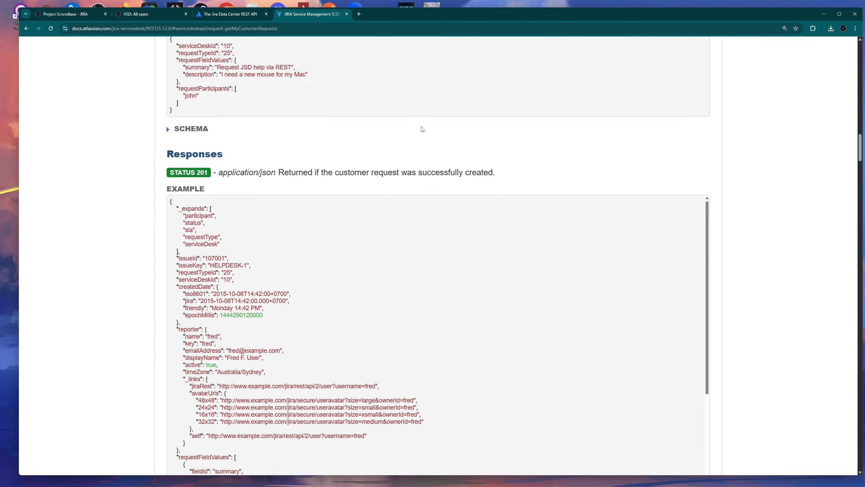
scroll(422, 129, up, 15)
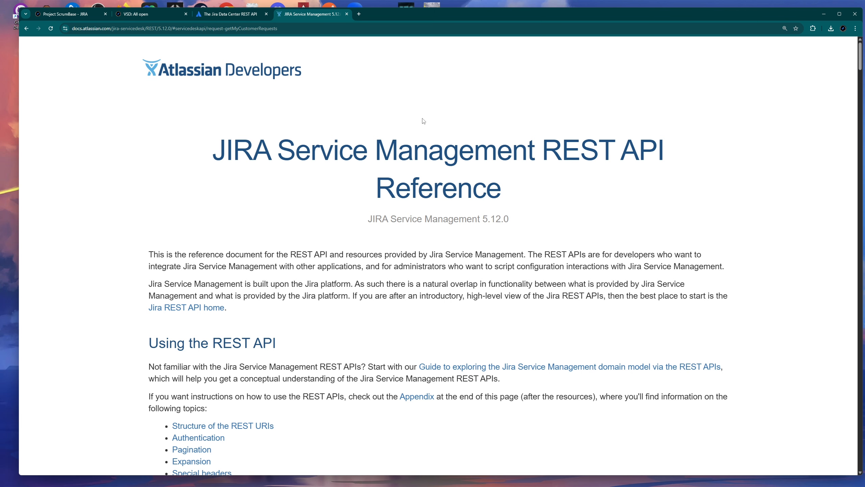
click(166, 16)
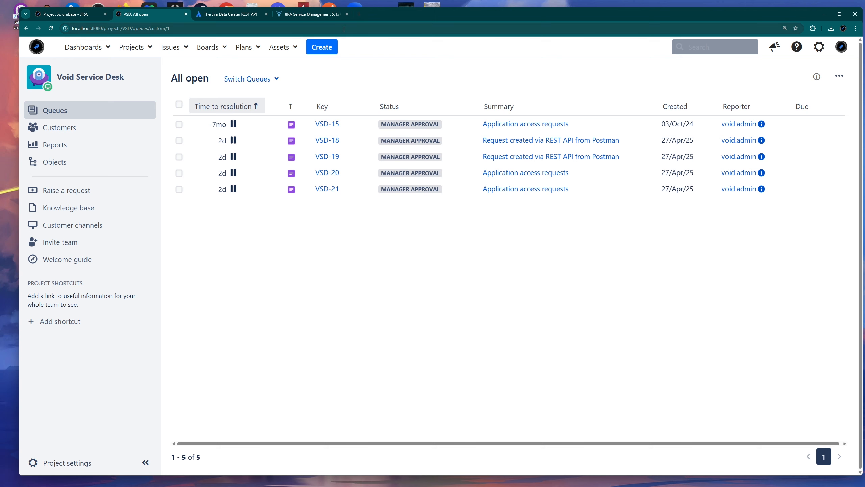
click(318, 15)
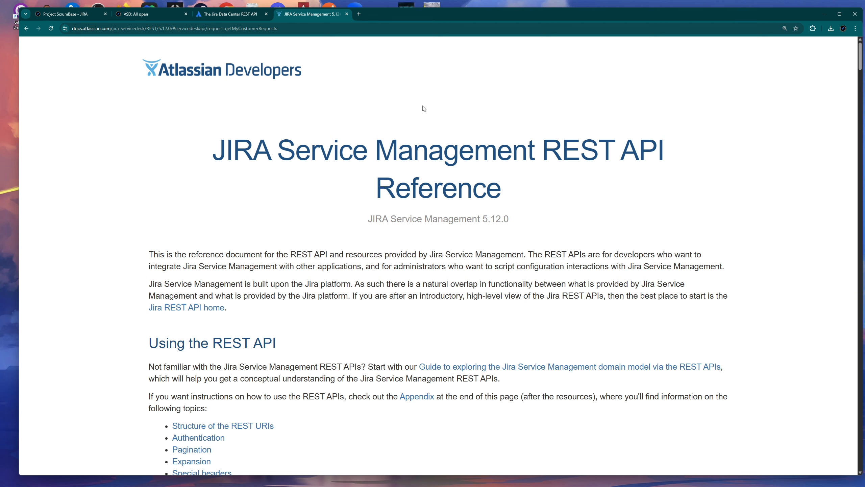
drag(504, 199, 228, 151)
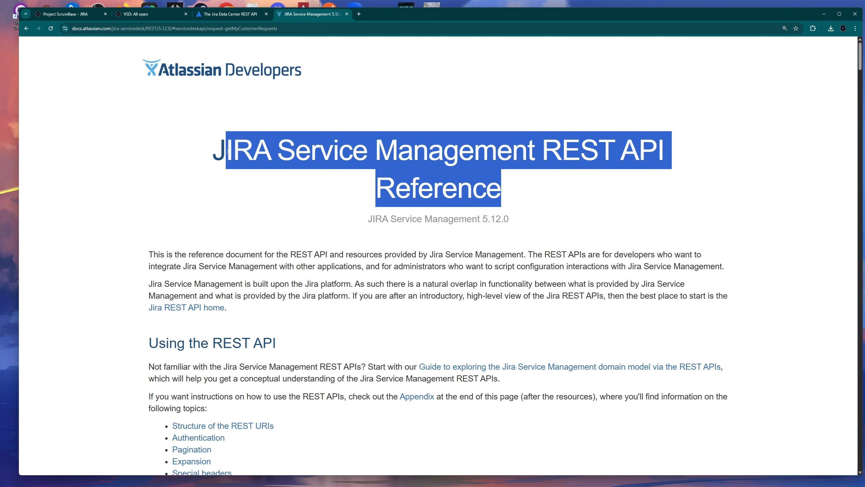
click(253, 189)
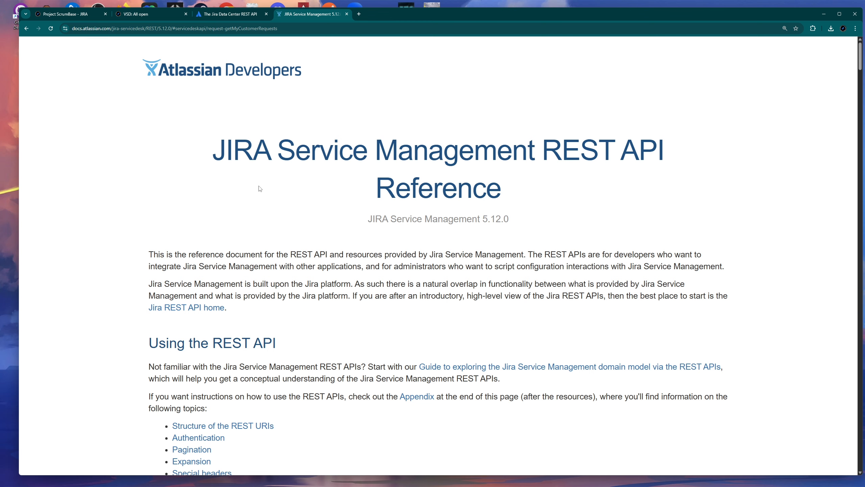
- Return to the ScrumBase project and check the issue types offered in its Create Issue form, closing the form without creating anything
click(233, 17)
click(147, 15)
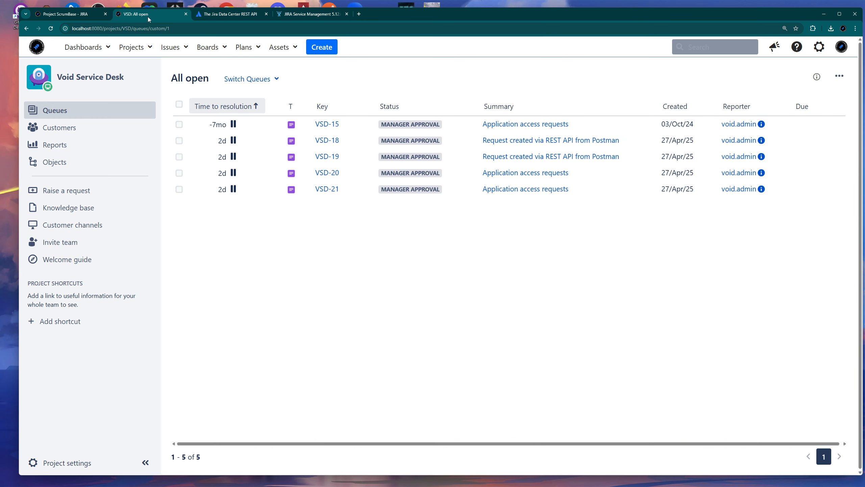
click(75, 16)
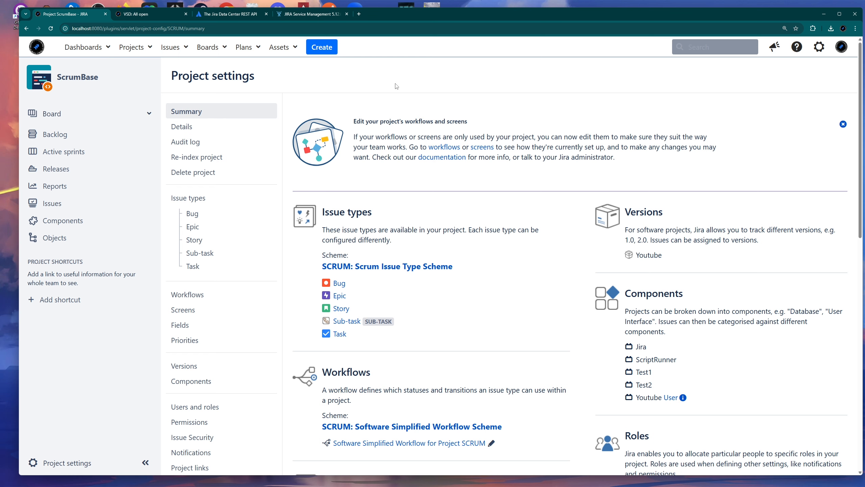
click(329, 48)
click(379, 179)
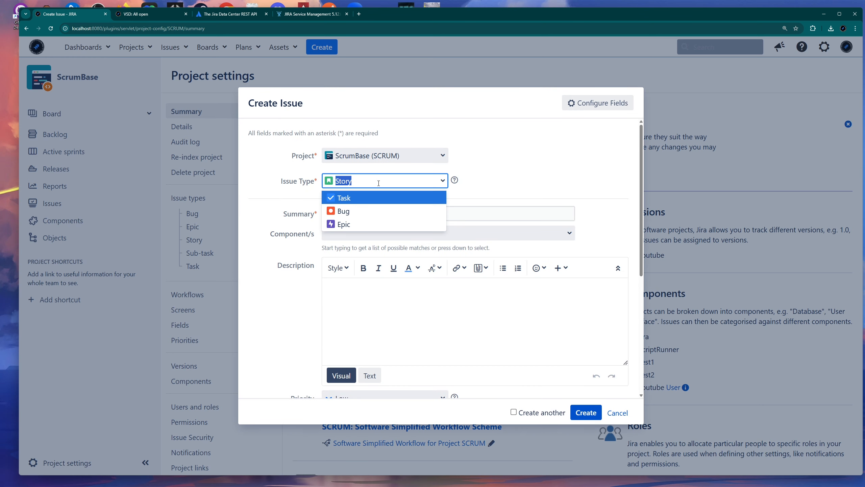
click(487, 172)
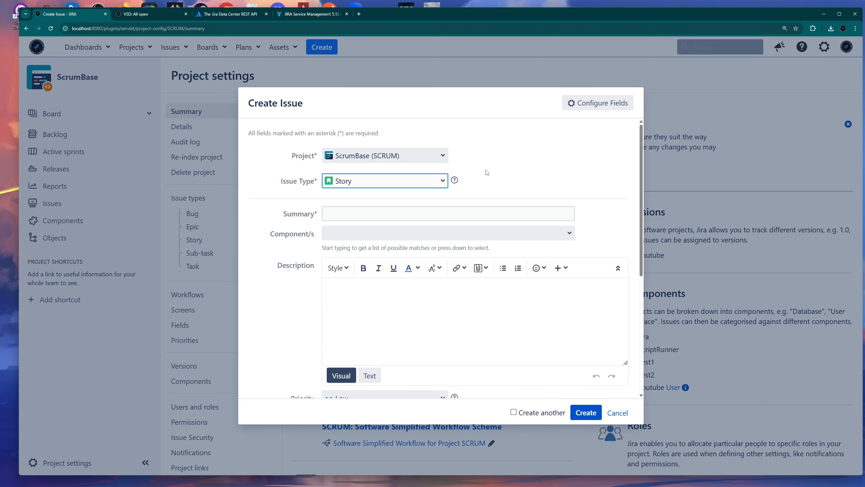
click(617, 413)
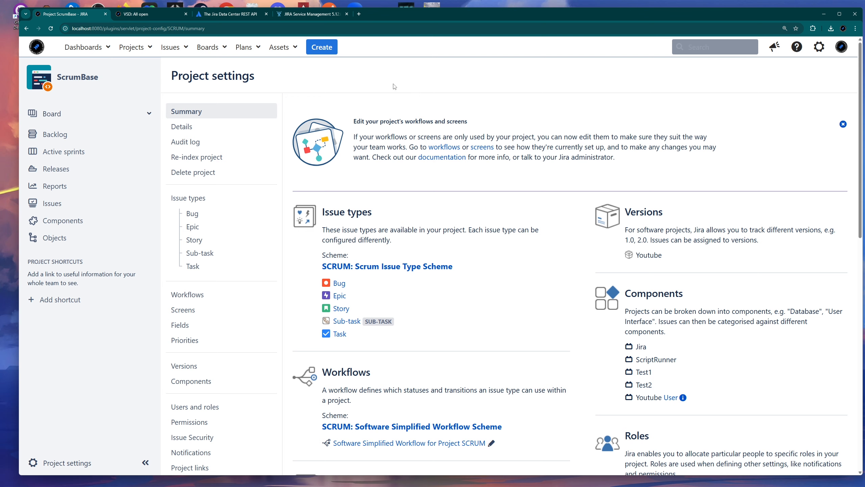
- Reopen the Create Issue form for a ScrumBase Story, examine its fields from Project down to Application, and cancel it
click(319, 50)
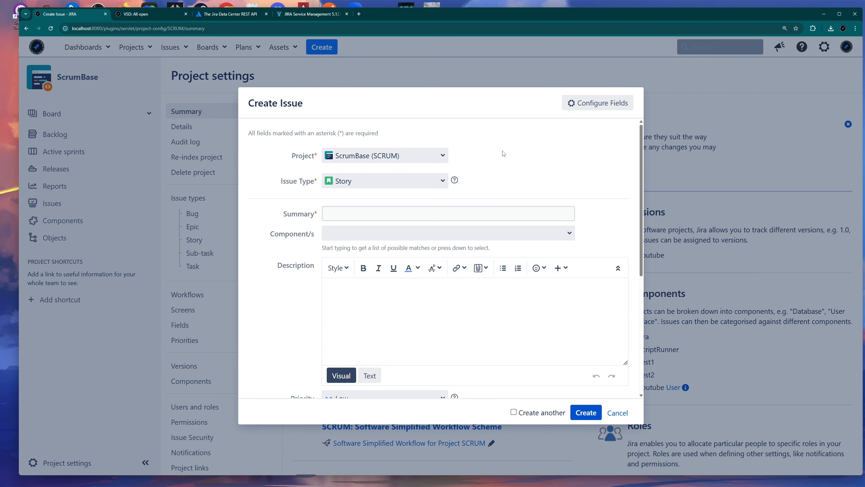
scroll(294, 234, down, 3)
scroll(294, 234, down, 3)
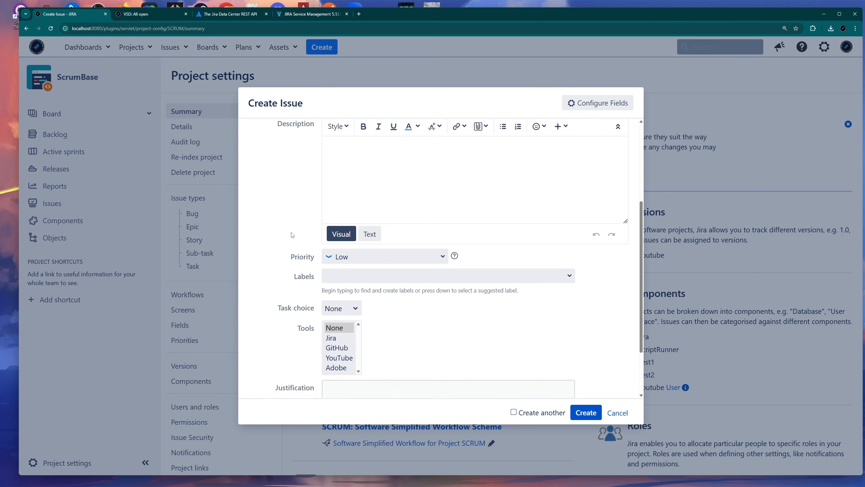
scroll(442, 175, up, 6)
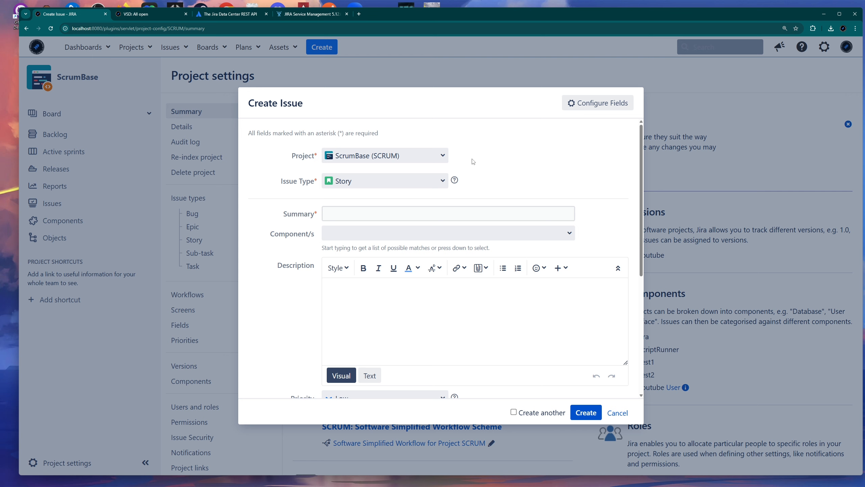
scroll(308, 207, down, 5)
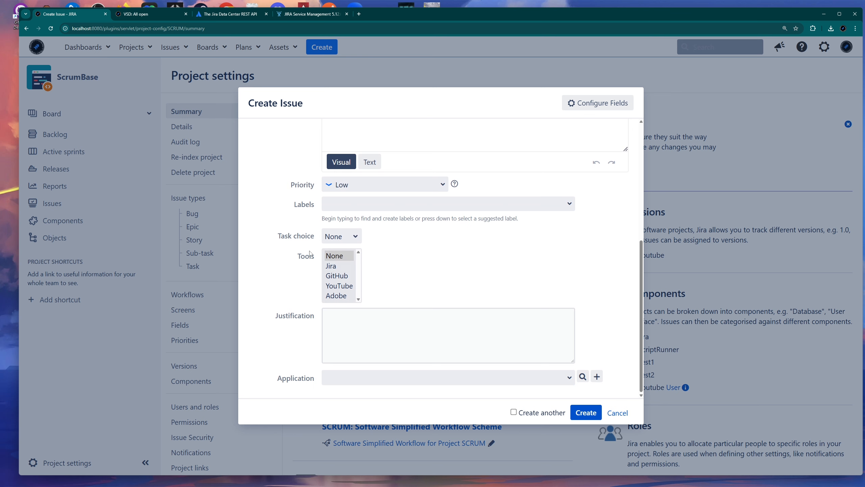
scroll(301, 251, up, 4)
scroll(301, 251, up, 2)
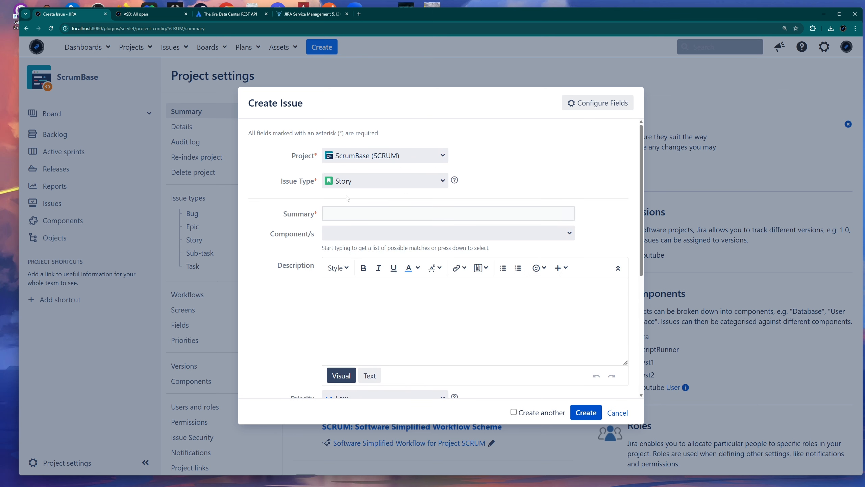
scroll(292, 218, down, 6)
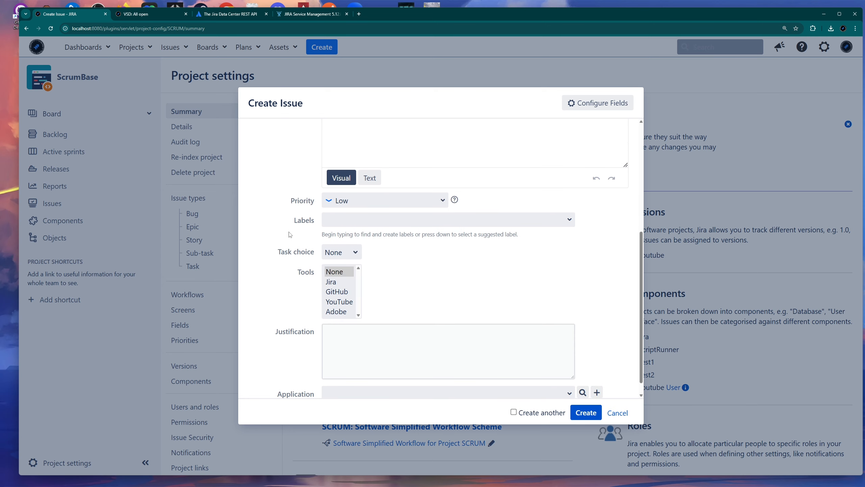
click(617, 413)
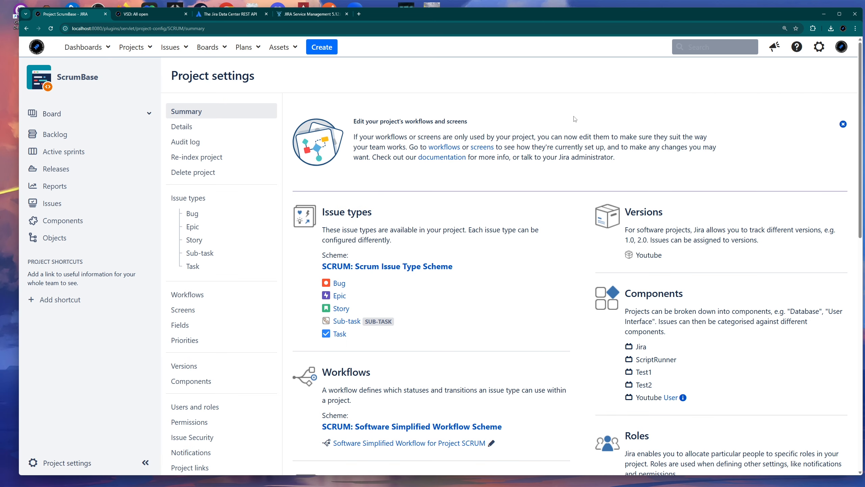
mouse_move(539, 479)
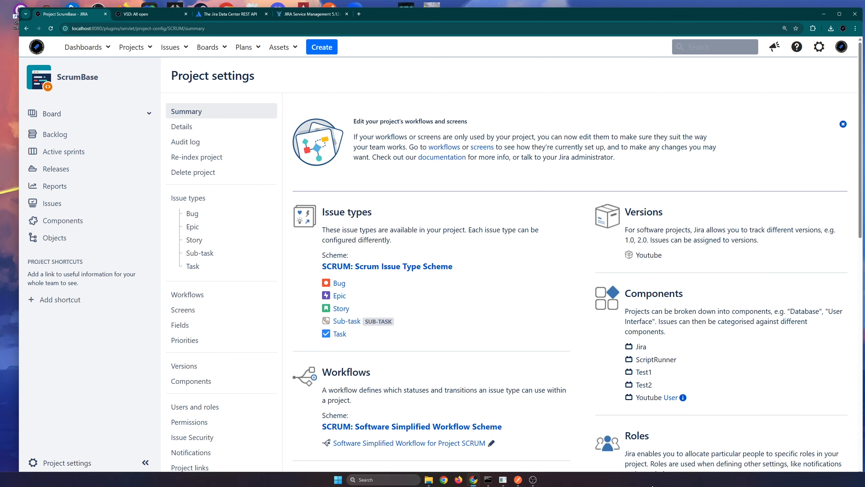
click(518, 479)
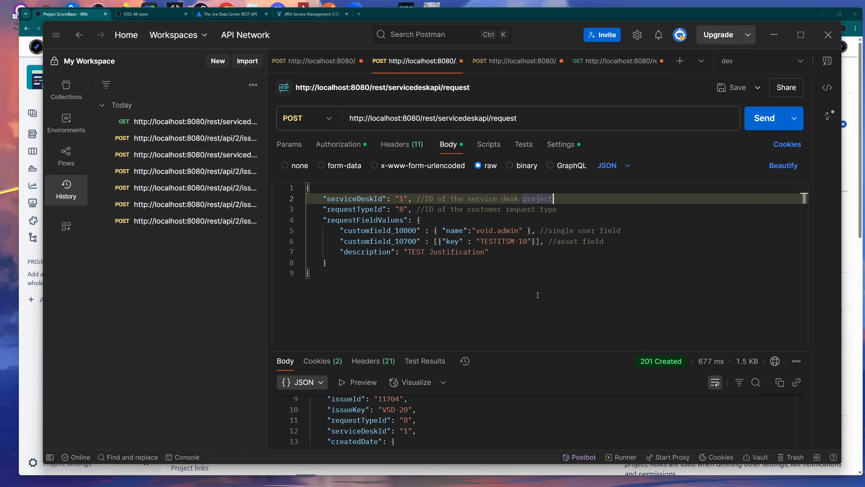
click(317, 60)
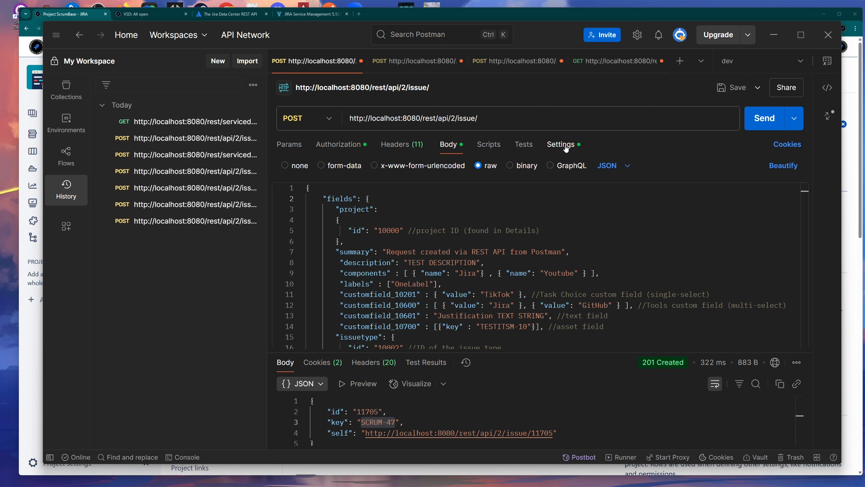
triple_click(421, 116)
click(466, 90)
triple_click(419, 118)
click(475, 89)
click(558, 146)
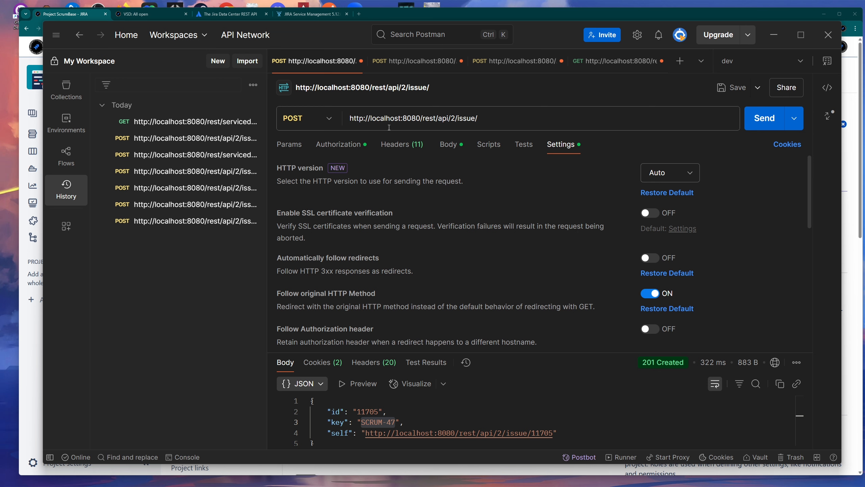
click(359, 150)
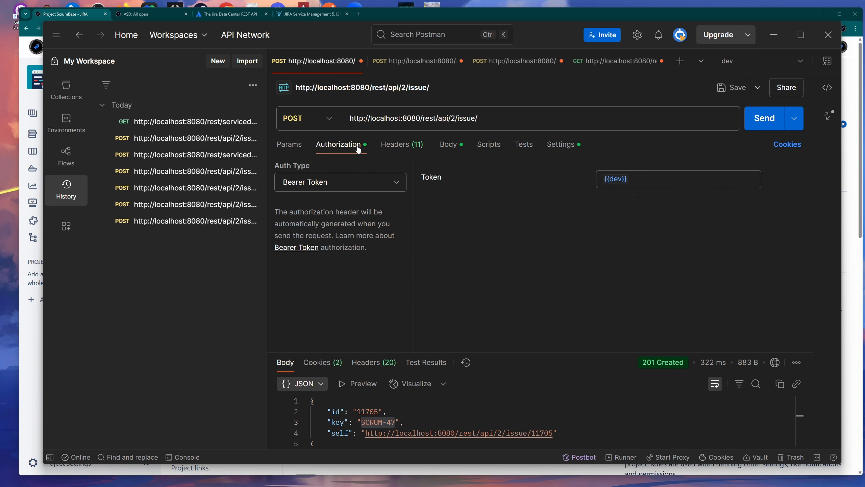
- Keep POST as the request method and highlight the /rest/api/2/issue/ part of the request URL
click(332, 118)
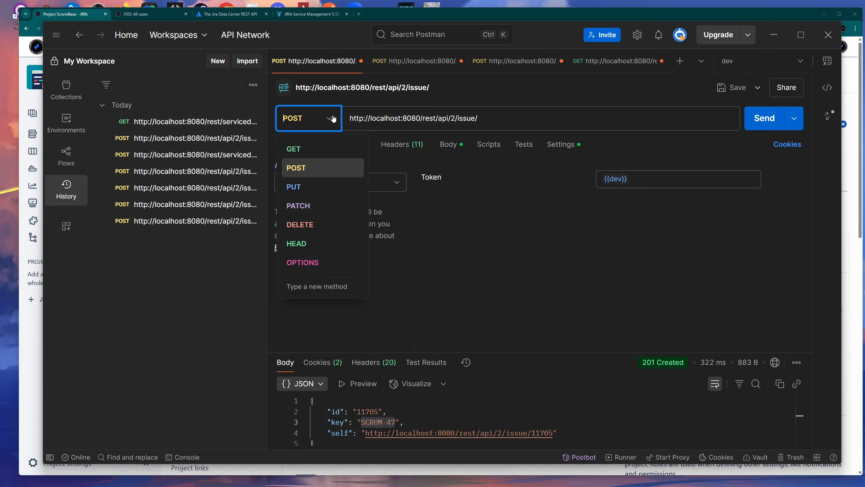
click(305, 168)
triple_click(502, 117)
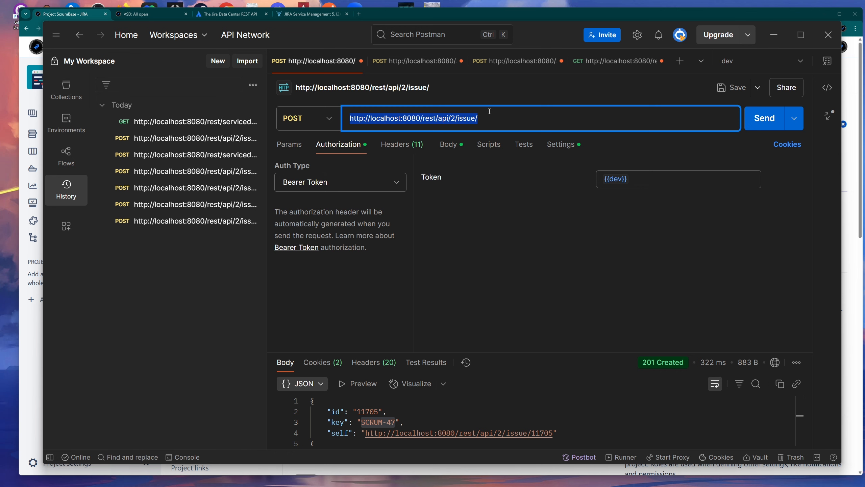
drag(488, 116, 421, 117)
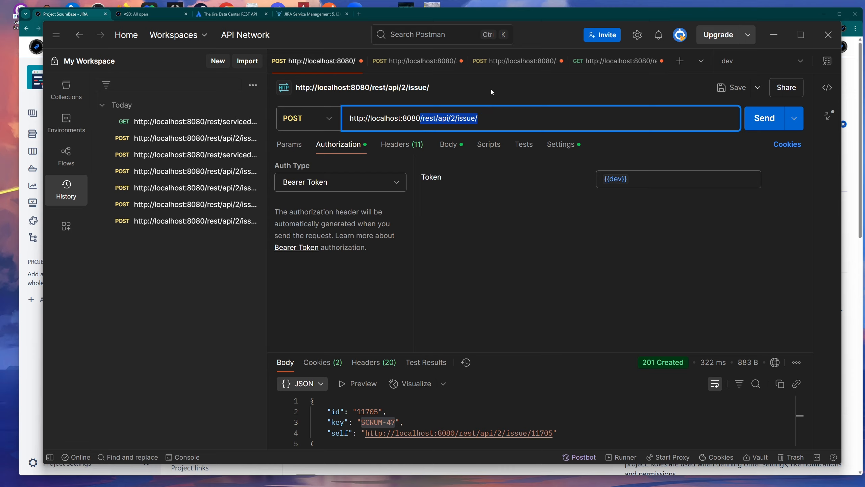
click(394, 16)
click(290, 14)
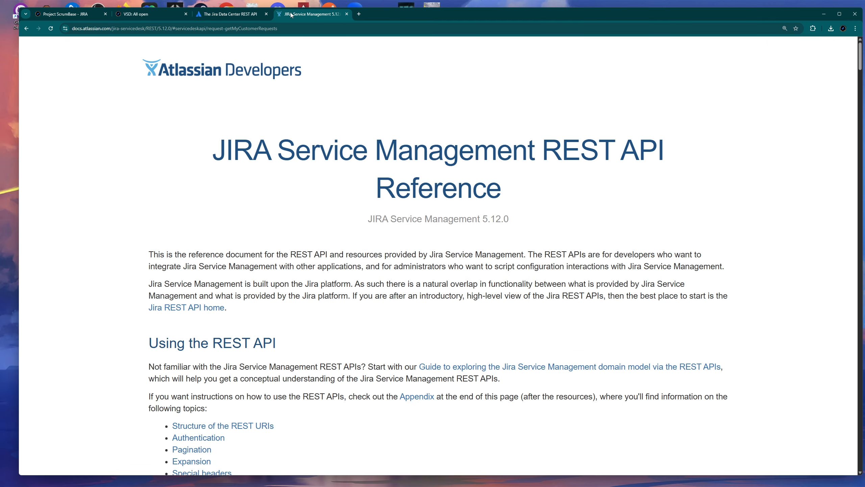
click(237, 15)
scroll(581, 293, down, 10)
scroll(581, 293, down, 5)
click(146, 14)
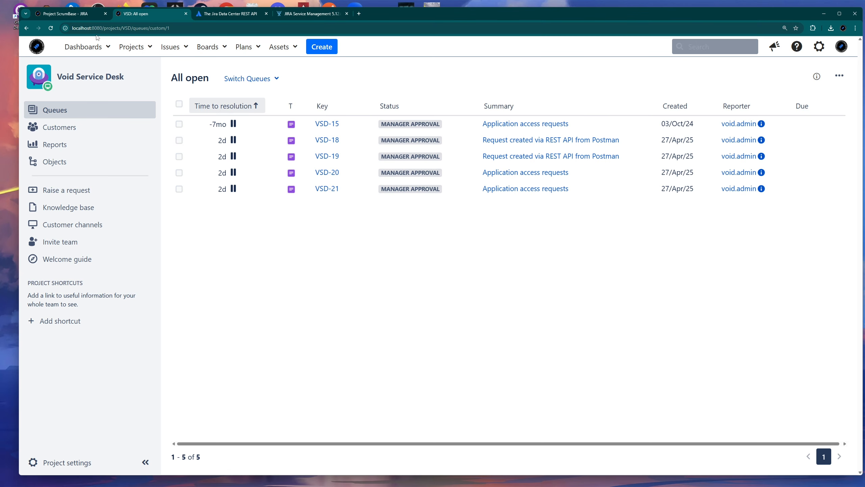
click(230, 13)
scroll(552, 260, down, 10)
scroll(553, 260, down, 20)
scroll(530, 237, down, 6)
scroll(516, 247, up, 6)
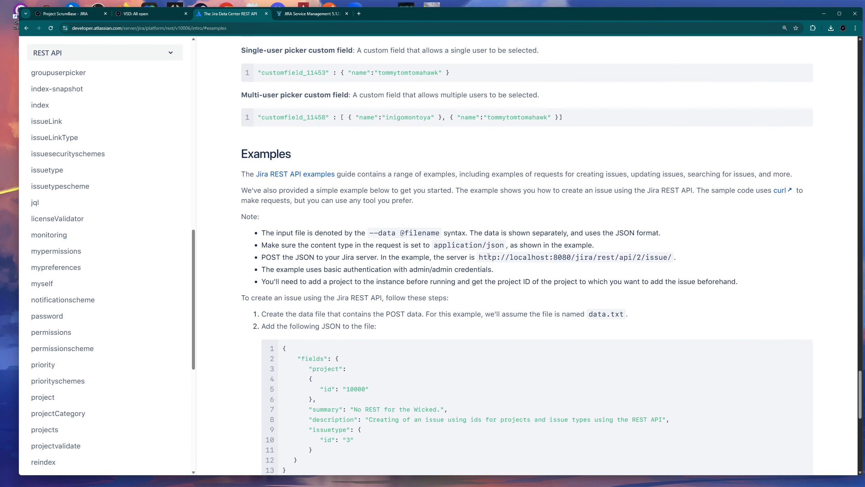
drag(479, 257, 593, 260)
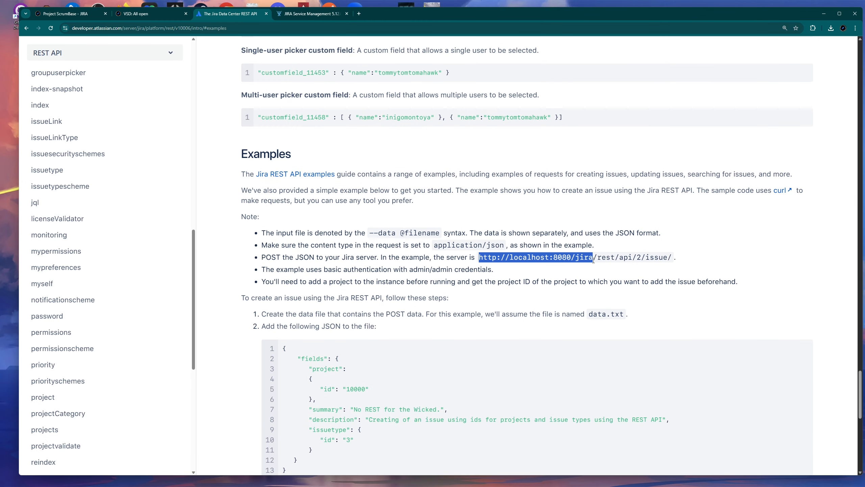
- Glance at the Void Service Desk queue, return to the REST API documentation, and highlight /rest/api/2/issue/ in the example server address
click(145, 14)
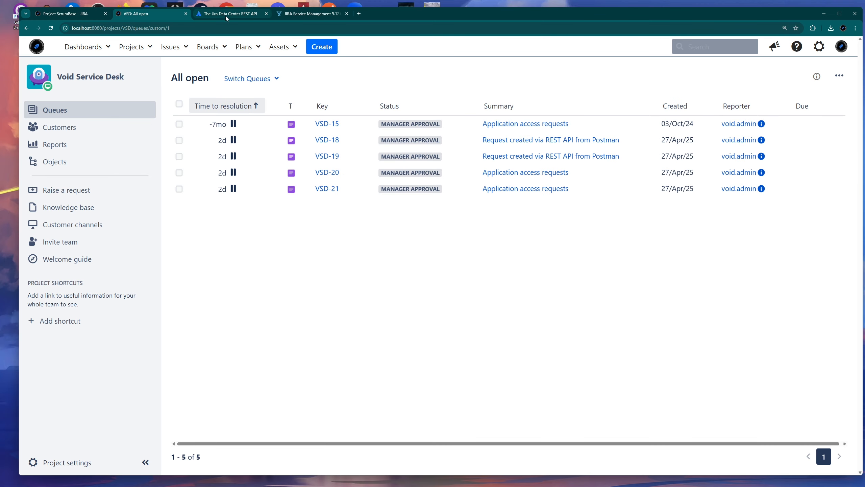
click(226, 16)
click(584, 275)
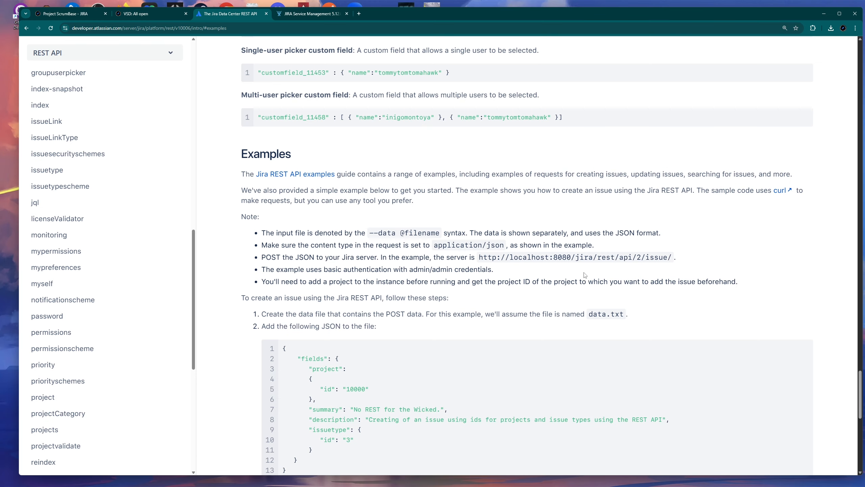
drag(594, 257, 572, 257)
click(650, 272)
drag(673, 257, 595, 258)
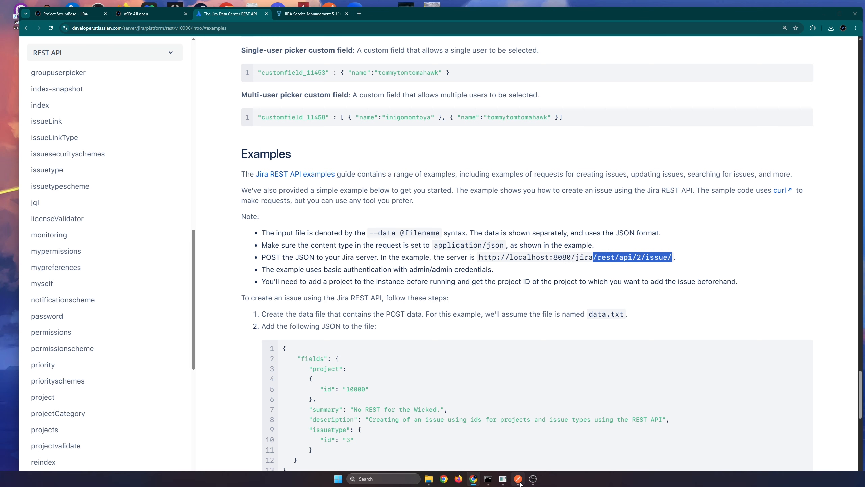
- Switch to Postman, change the request's authorization type to Basic Auth to see its fields, and set it back to Bearer Token
click(519, 481)
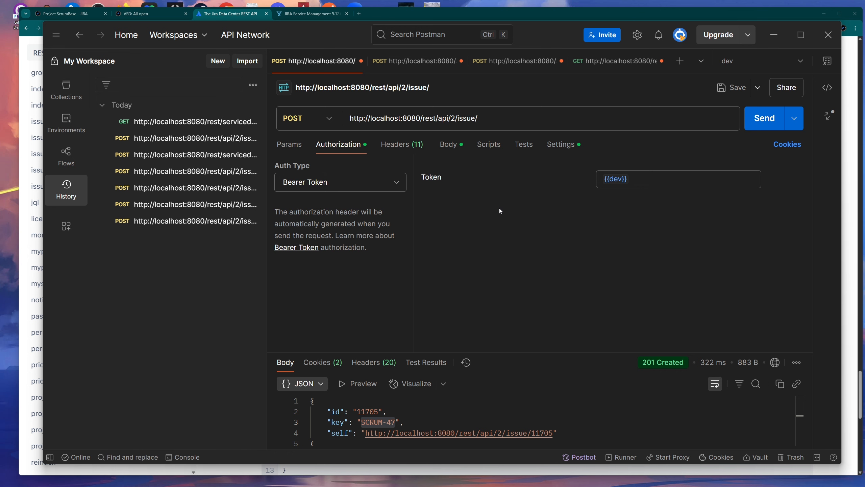
click(392, 184)
click(442, 223)
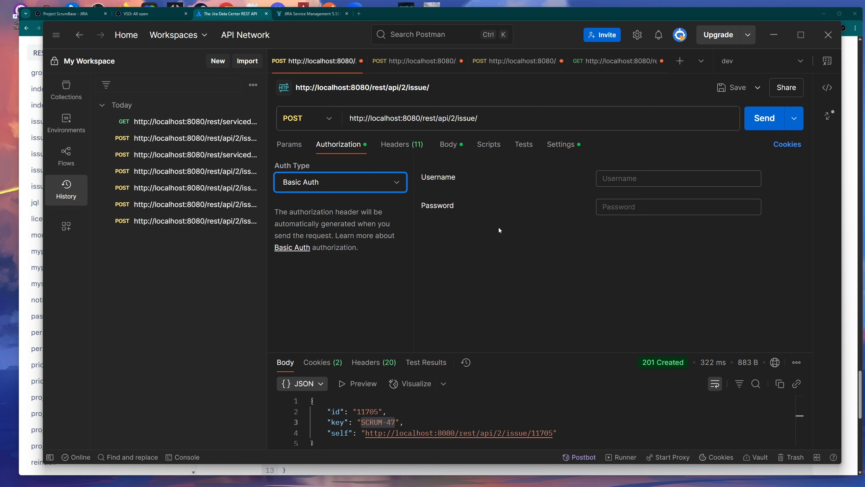
click(392, 182)
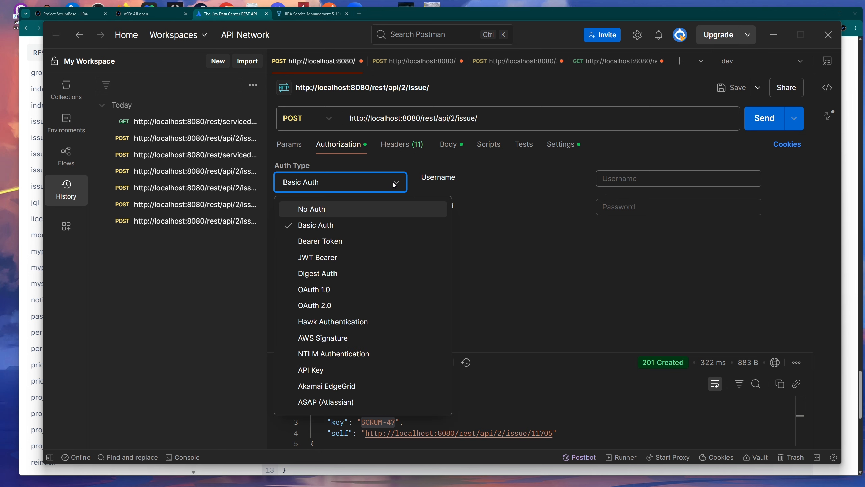
click(345, 243)
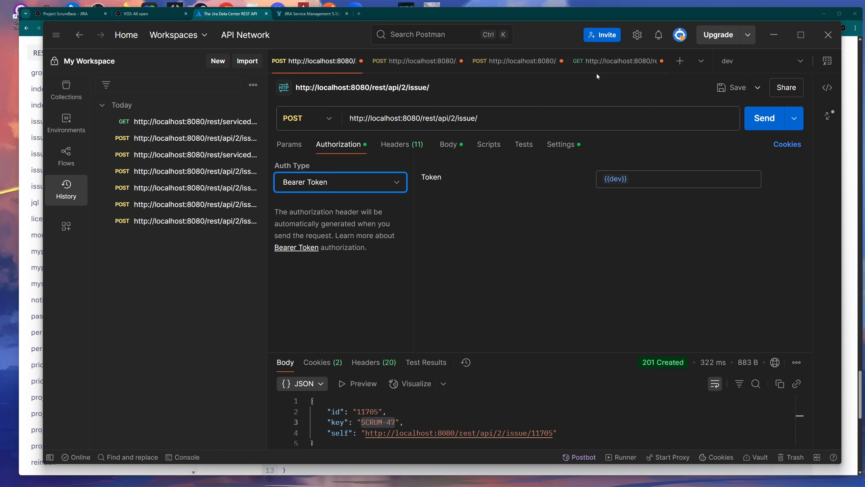
- Switch to Jira in the browser, open the user profile in a new tab, and go from its Summary to Personal Access Tokens
click(557, 11)
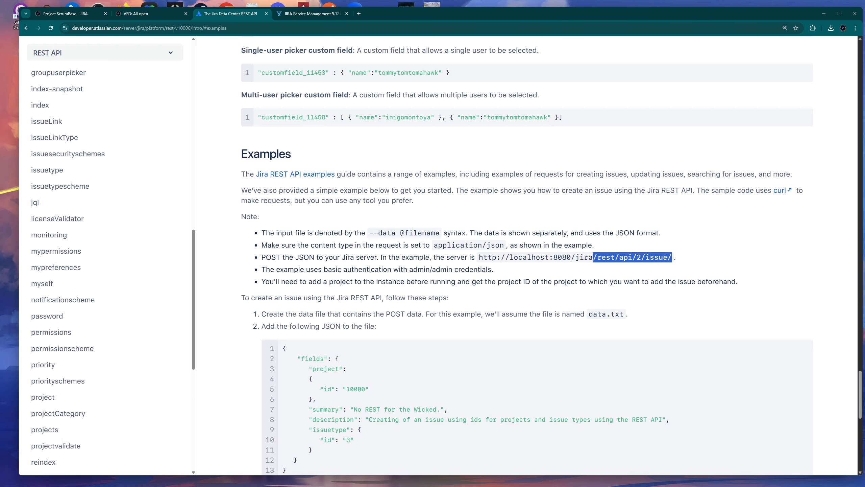
click(67, 13)
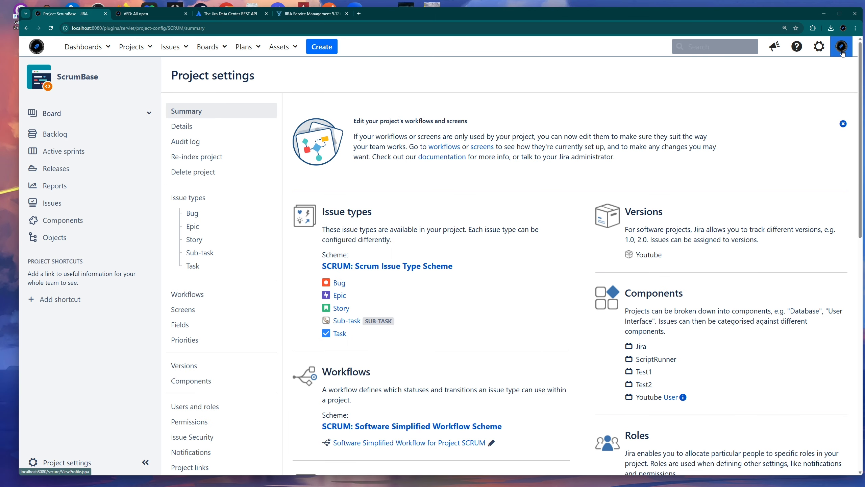
click(842, 48)
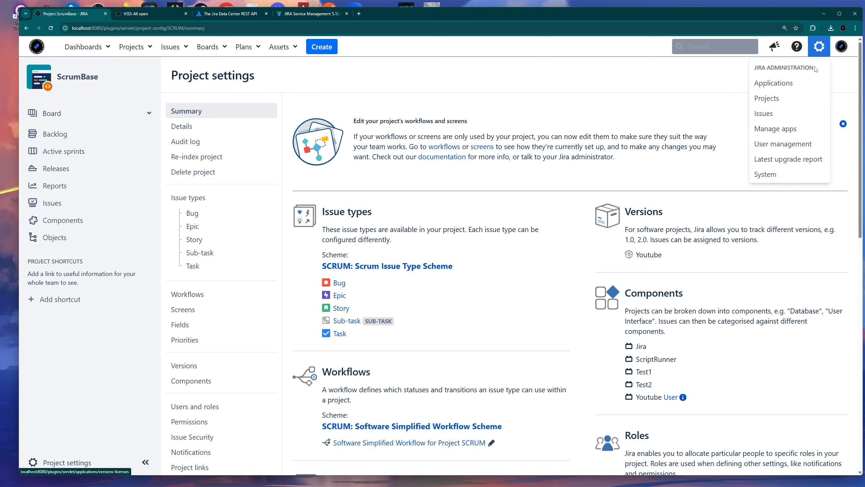
middle_click(787, 68)
click(143, 14)
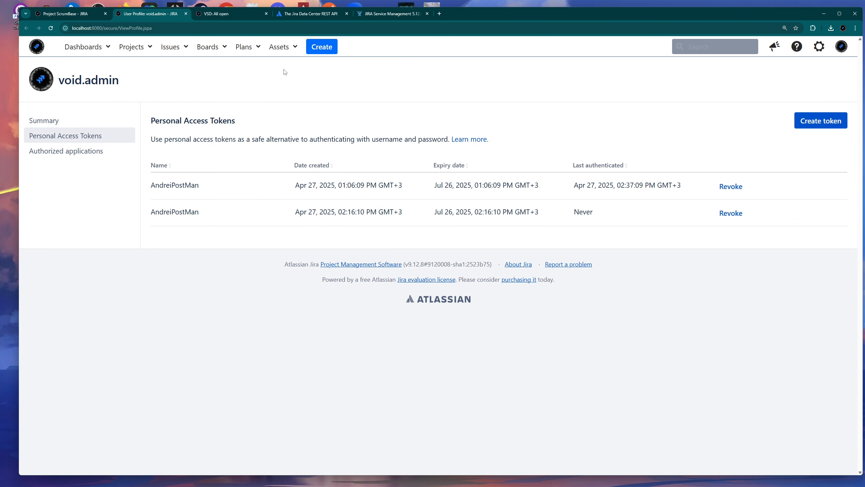
click(123, 114)
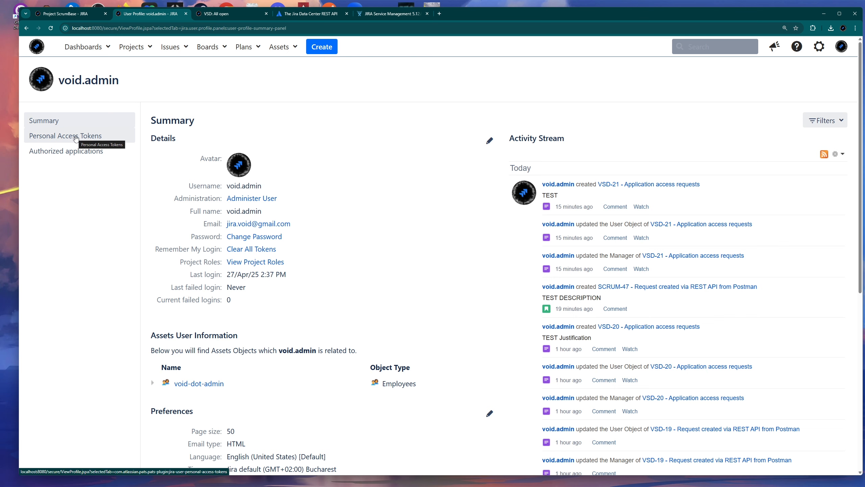
click(45, 140)
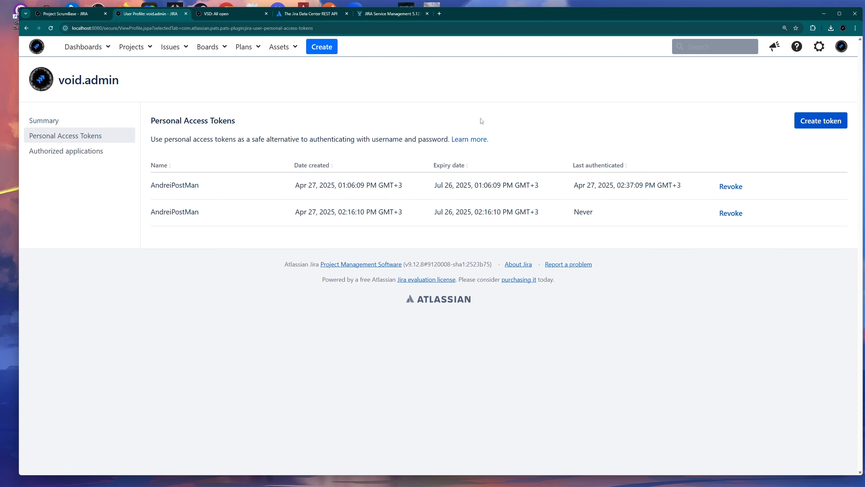
- Create a personal access token named gwetstwgdsg with automatic expiry after 90 days, and highlight the notice about the token's one-time visibility
click(835, 124)
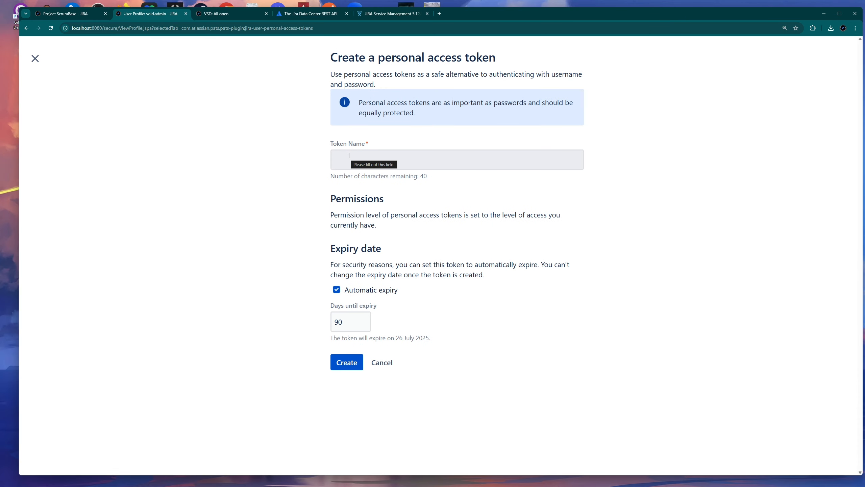
click(378, 162)
text(gwetstwgdsg)
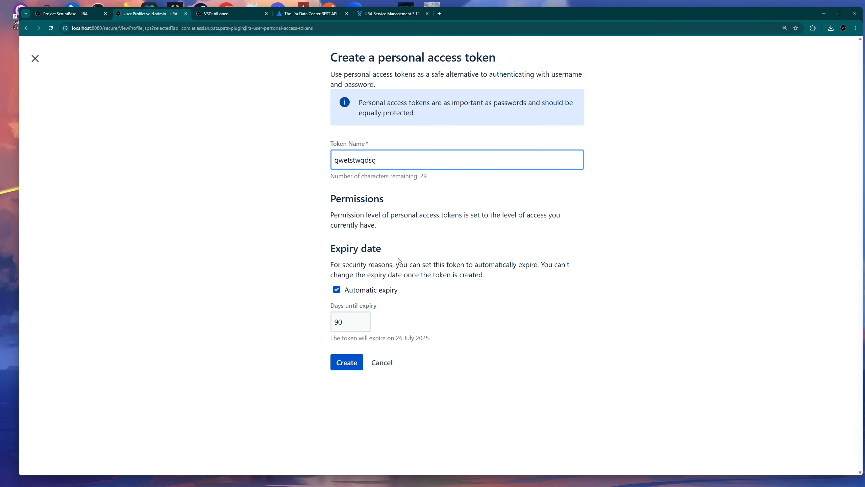
click(348, 364)
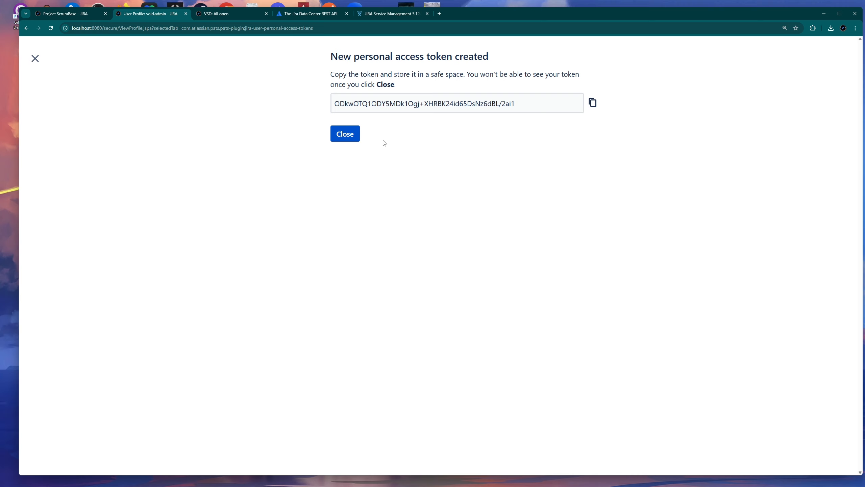
drag(467, 75, 411, 86)
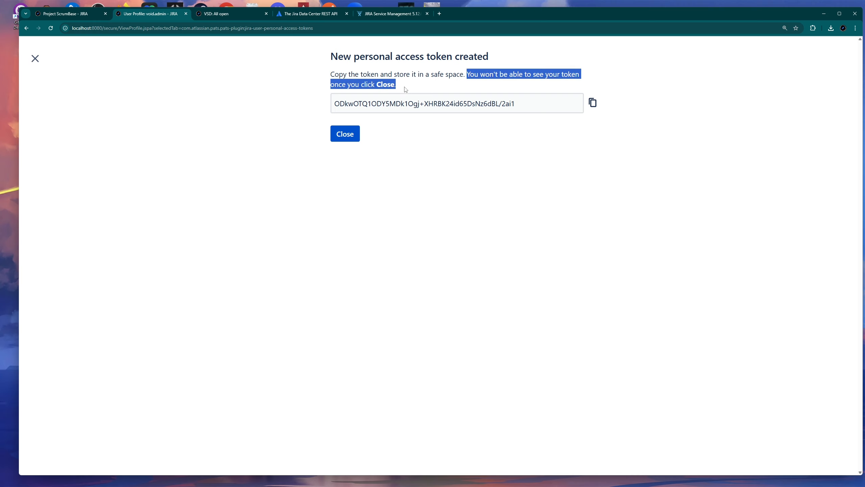
click(449, 150)
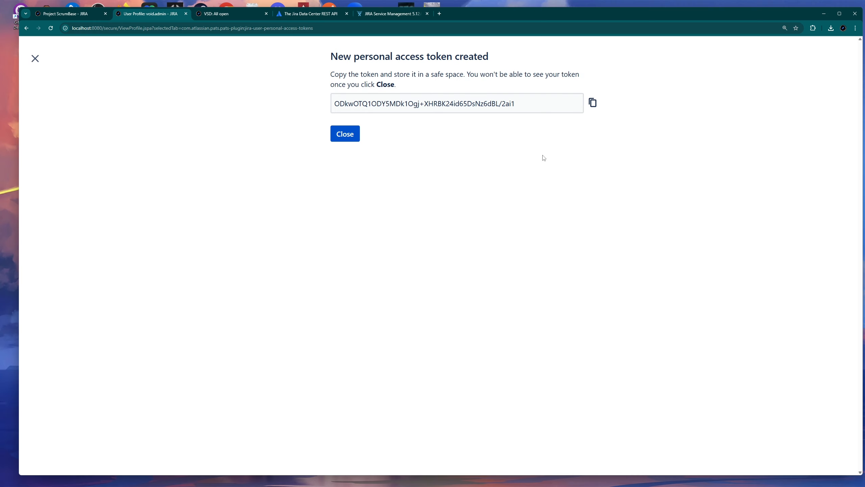
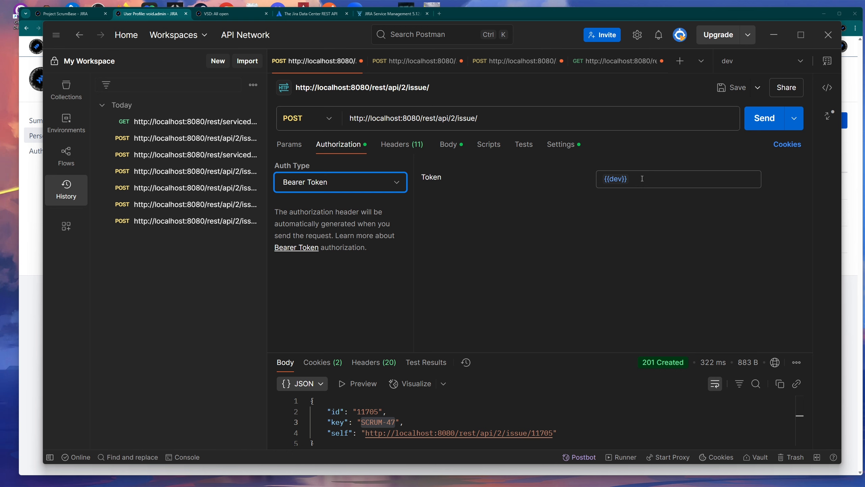
- Open the JSON body of the Postman request, review the ScrumBase Story fields in Jira's Create Issue form, and cancel the form
mouse_move(620, 180)
click(446, 145)
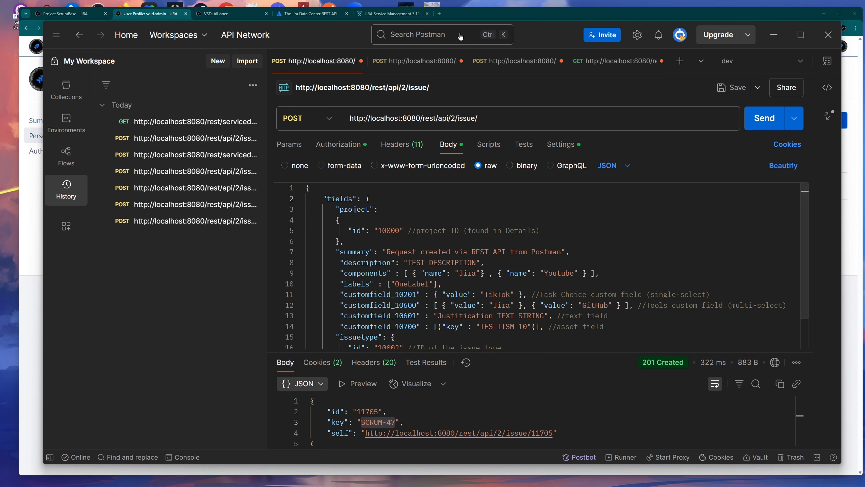
click(461, 17)
click(66, 13)
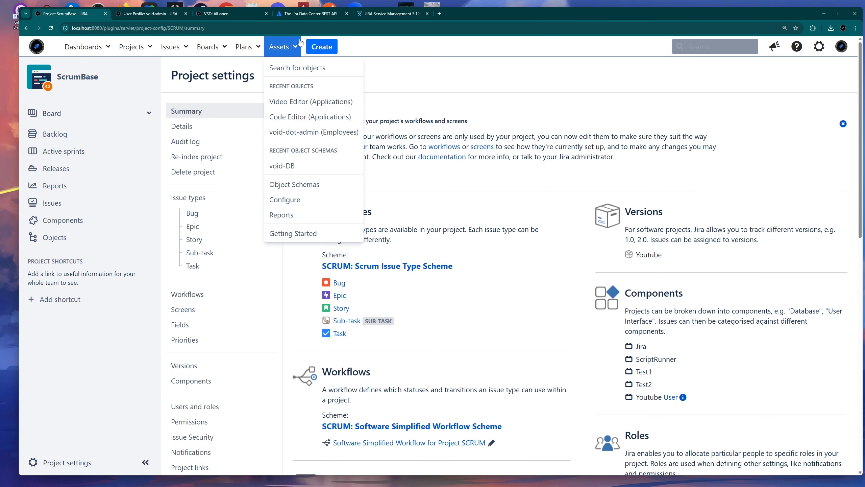
click(322, 46)
scroll(313, 248, down, 5)
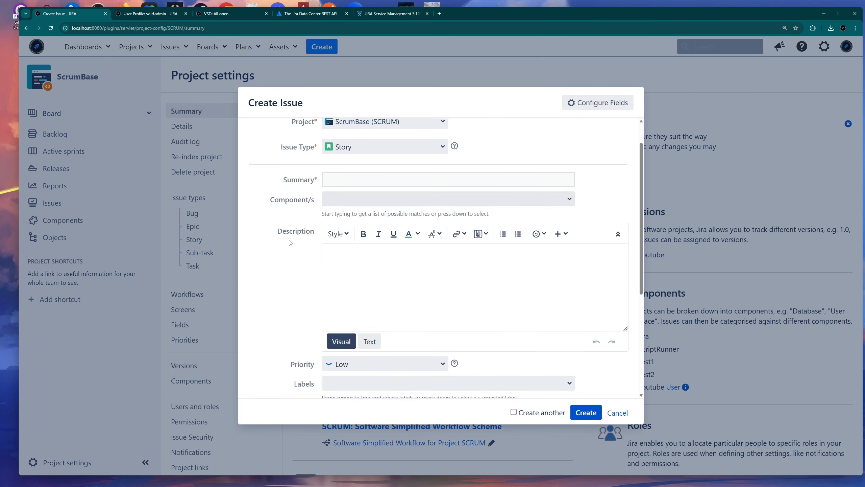
click(621, 412)
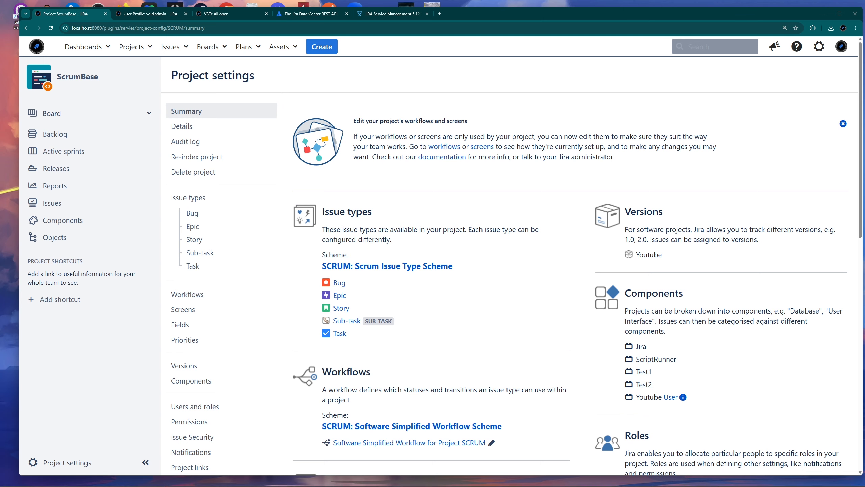
- Switch to Postman and highlight the project "id" entry in the request body, checking the comment on where the ID is found
click(519, 482)
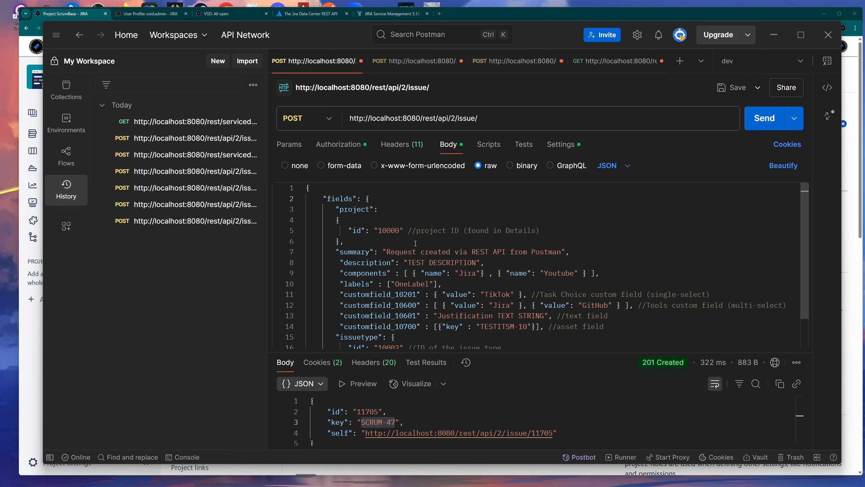
scroll(415, 243, down, 1)
scroll(416, 243, up, 1)
drag(348, 231, 403, 231)
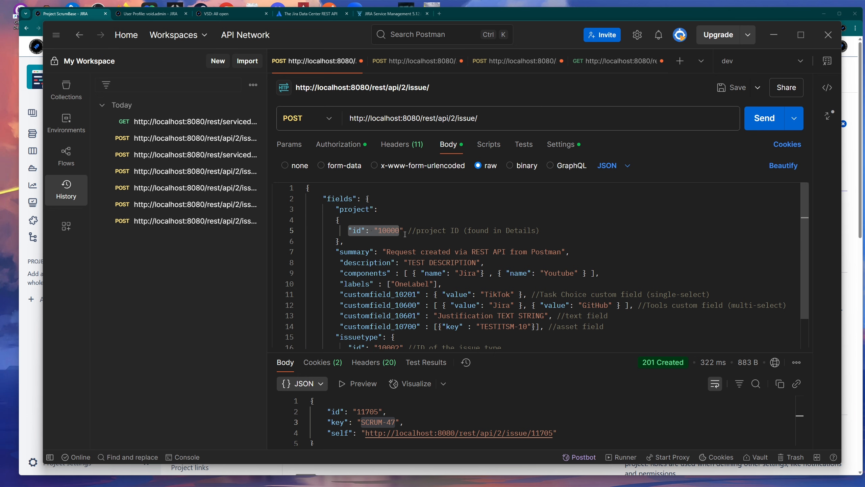
click(407, 240)
click(552, 230)
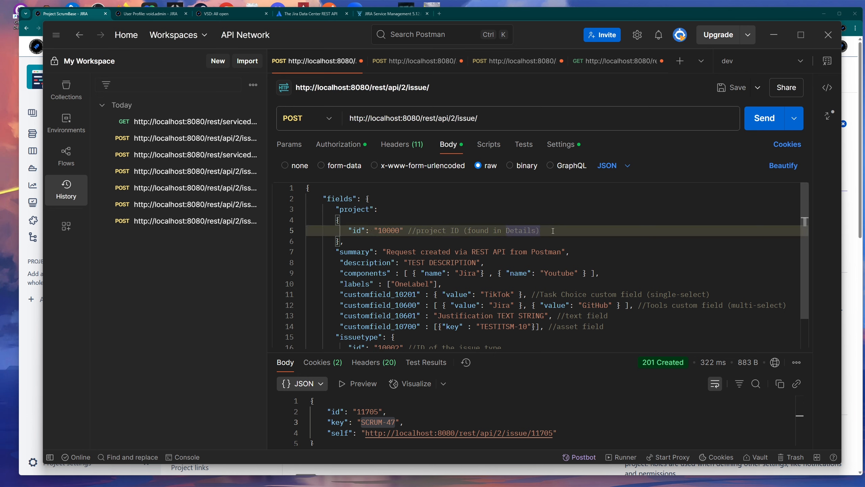
- Open the Details page of the ScrumBase project settings in Jira and highlight the pid value in the page URL
click(87, 19)
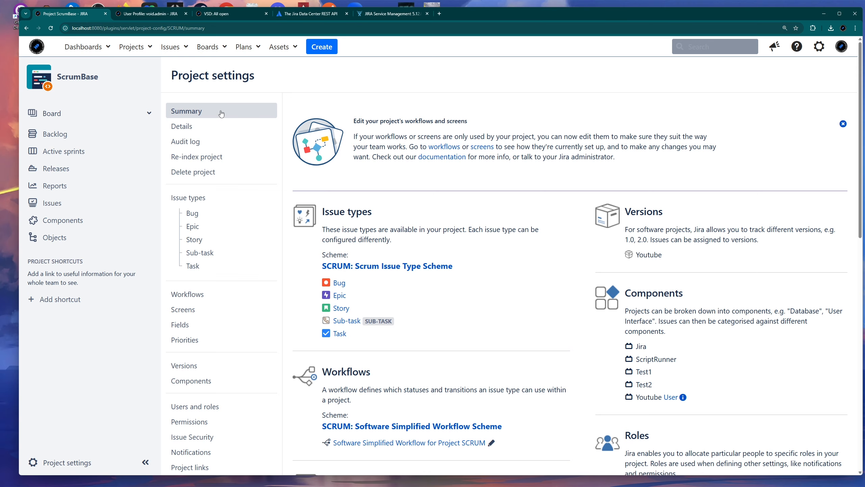
click(187, 130)
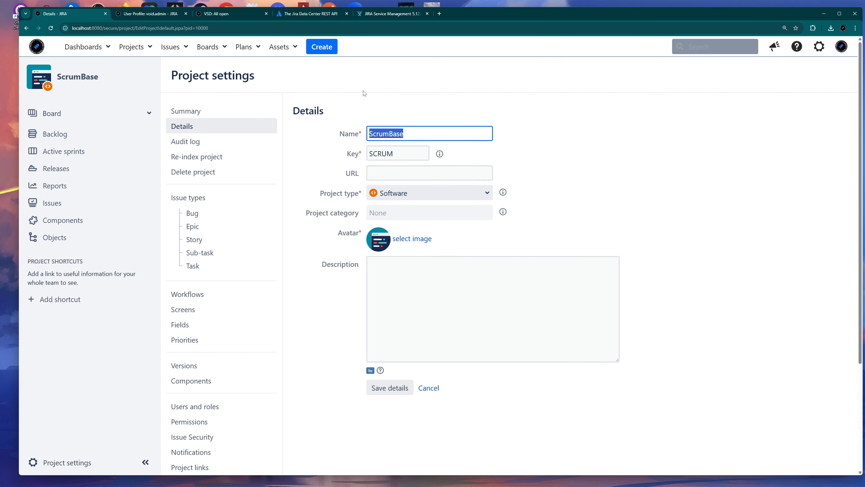
drag(222, 29, 195, 28)
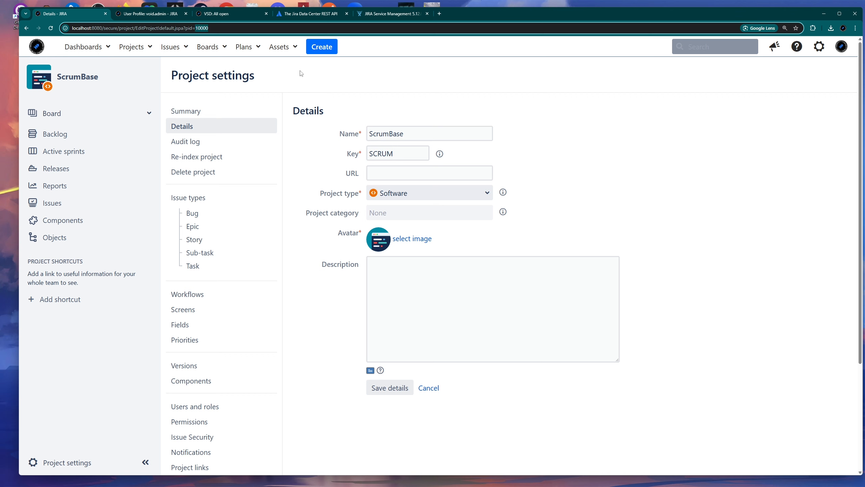
- Switch to Postman and highlight the summary and description lines of the request body, ending on the components line
mouse_move(744, 482)
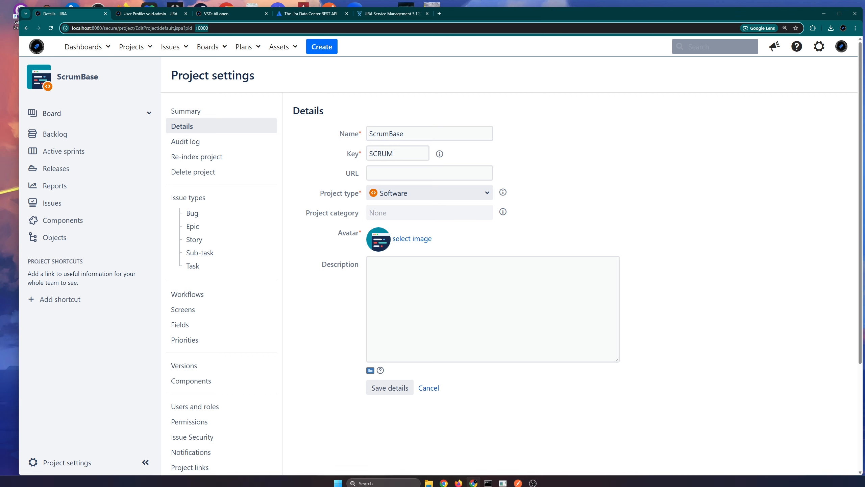
click(518, 479)
scroll(391, 233, down, 1)
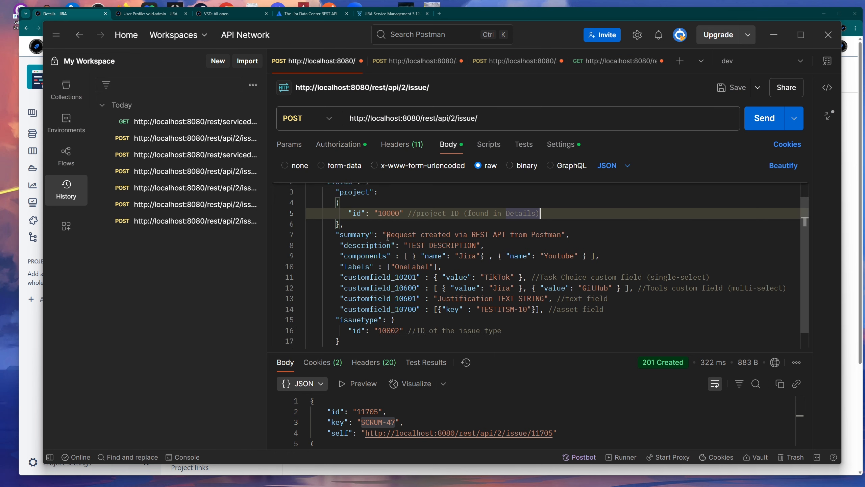
click(371, 225)
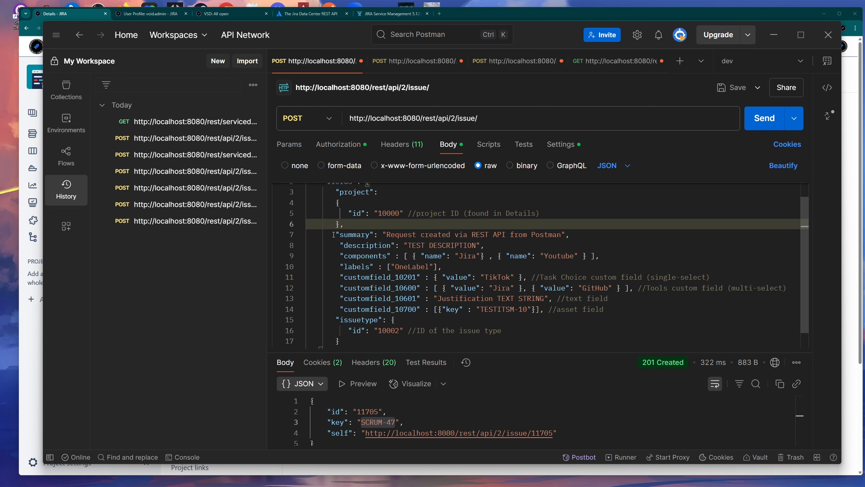
mouse_move(336, 235)
mouse_down()
mouse_move(524, 235)
mouse_move(344, 246)
mouse_up()
drag(572, 235, 336, 236)
drag(485, 245, 340, 246)
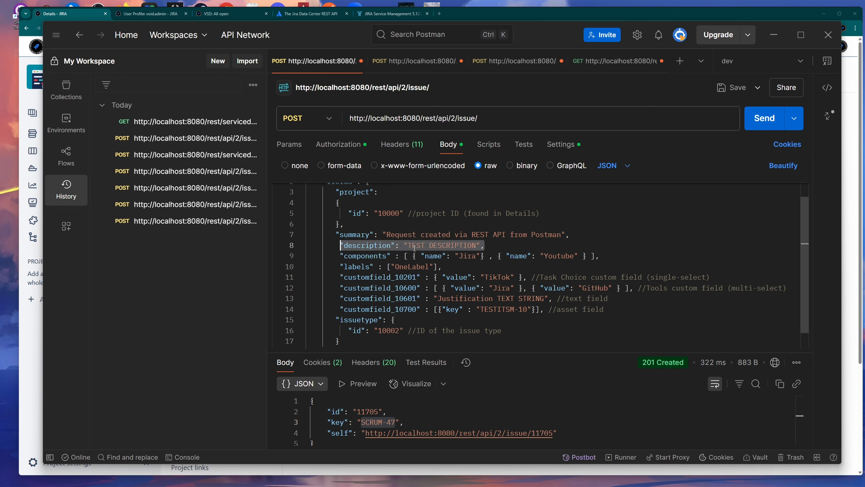
click(505, 254)
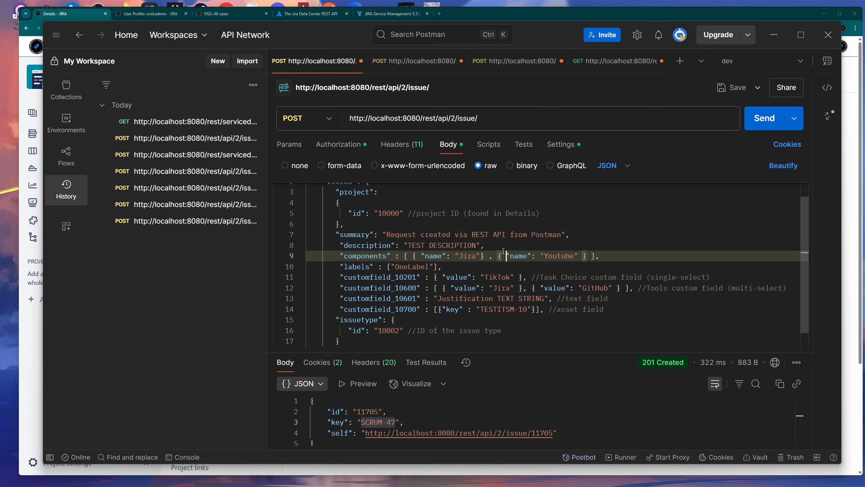
- Switch to the Jira Data Center REST API documentation and review the Examples section with its sample issue-creation JSON
click(464, 15)
click(311, 14)
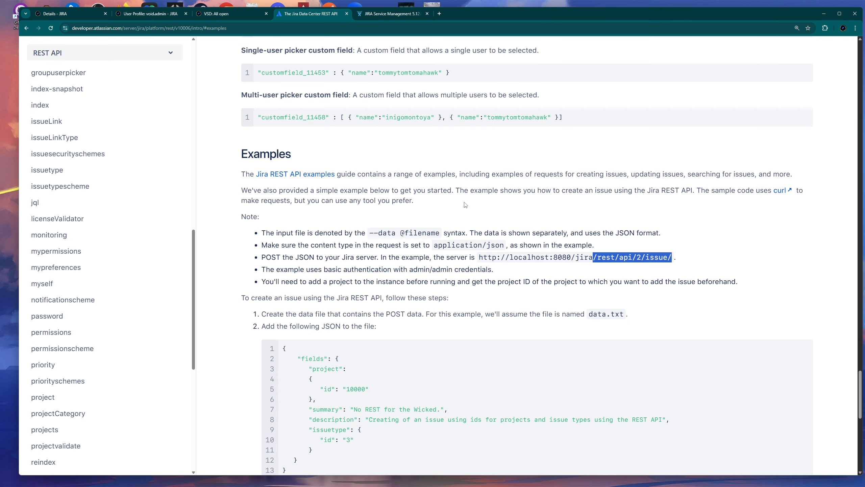
click(230, 126)
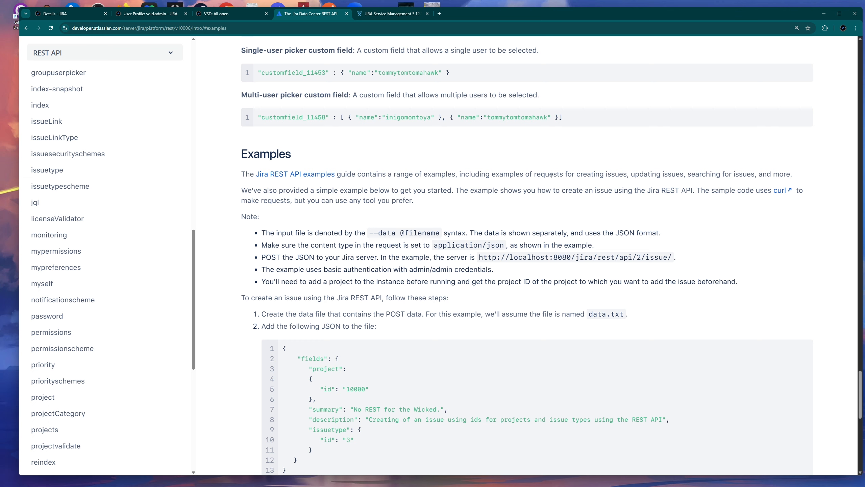
scroll(553, 267, down, 3)
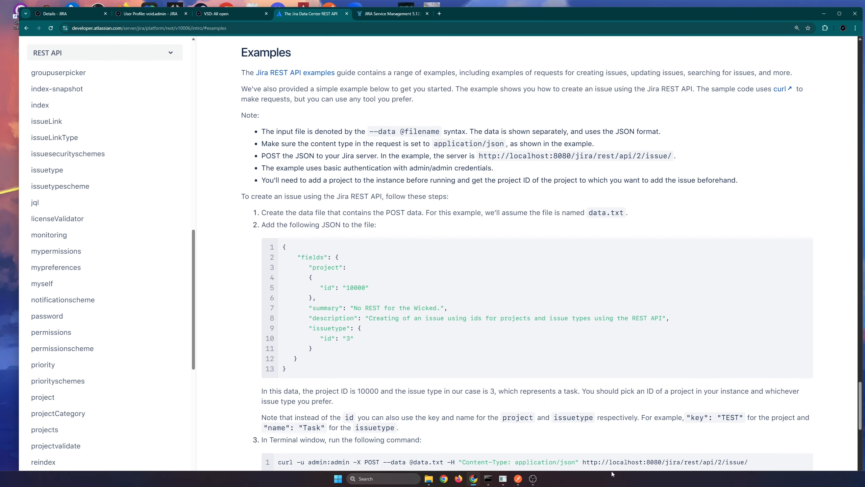
- Switch to Postman and highlight the labels line, plus the whole block from summary to labels, in the request body
click(518, 479)
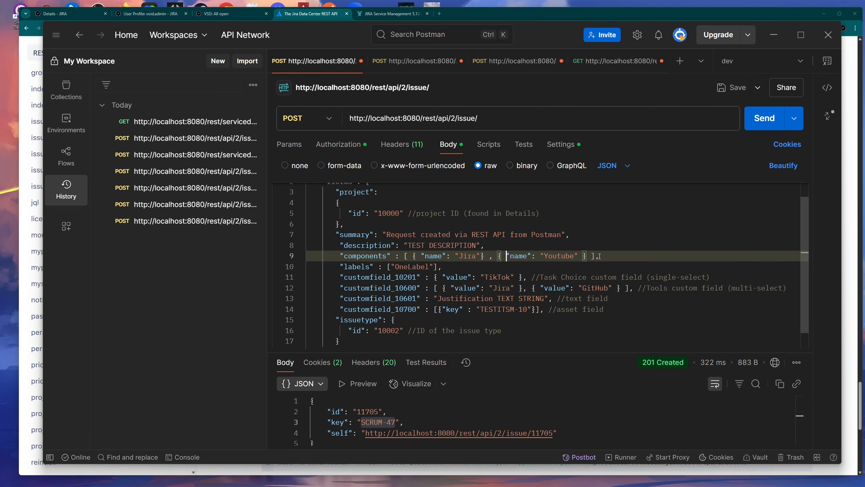
drag(443, 268, 340, 268)
click(444, 268)
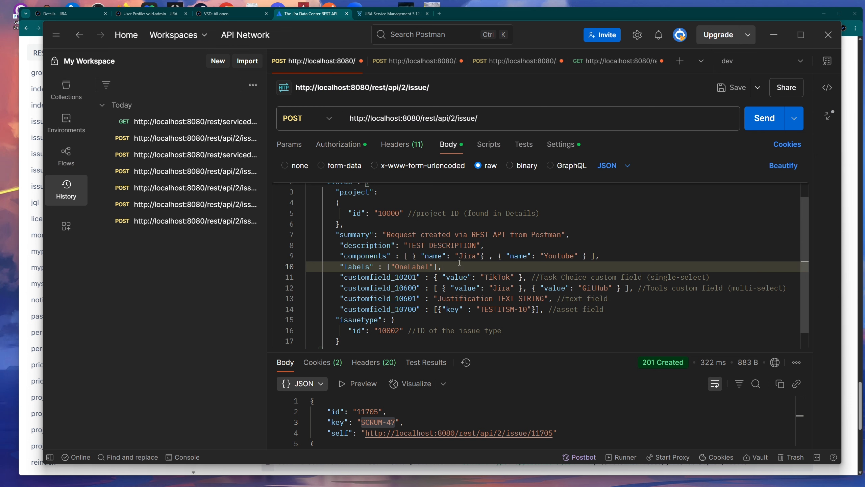
drag(442, 267, 336, 235)
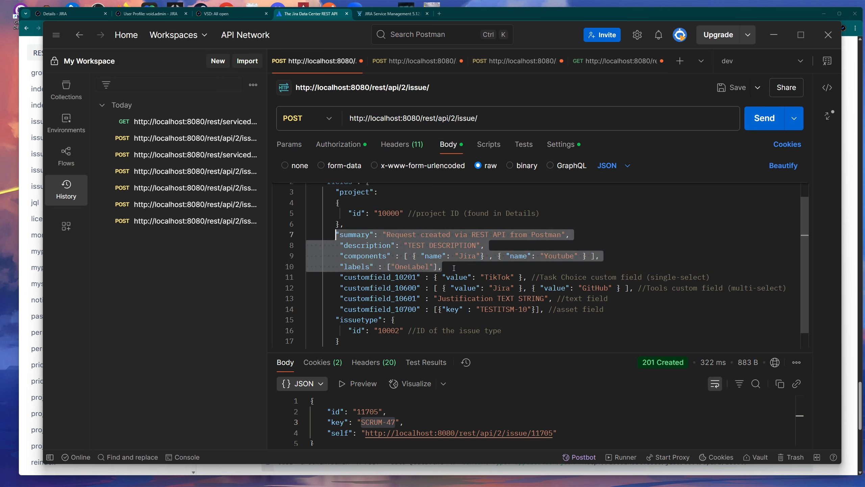
click(453, 268)
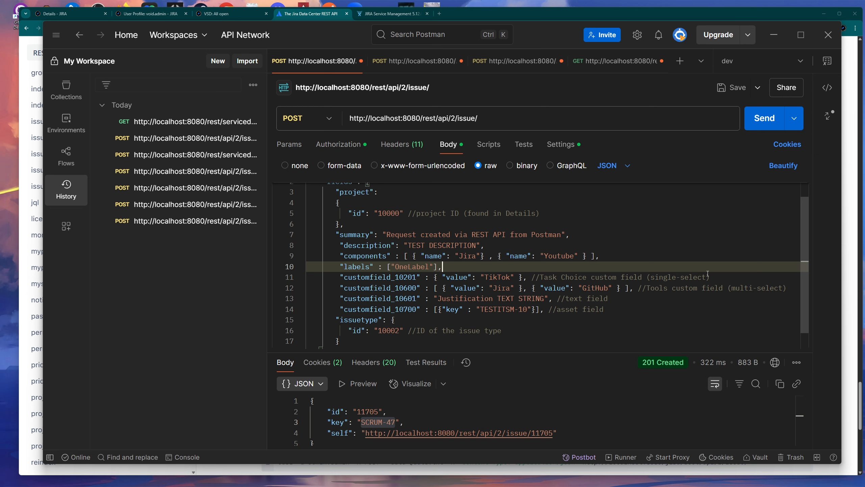
- Highlight the custom field lines in the request body: the Task Choice comment, Tools values, Justification text field and asset field
drag(711, 277, 527, 277)
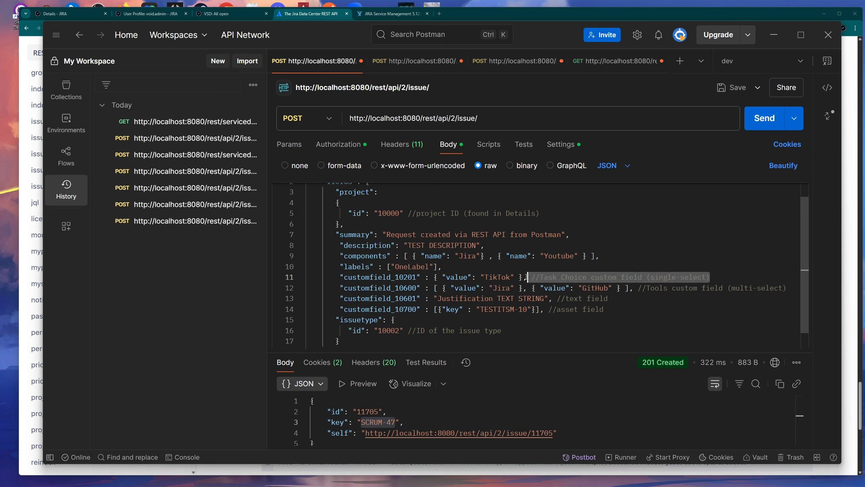
drag(634, 287, 438, 288)
click(633, 309)
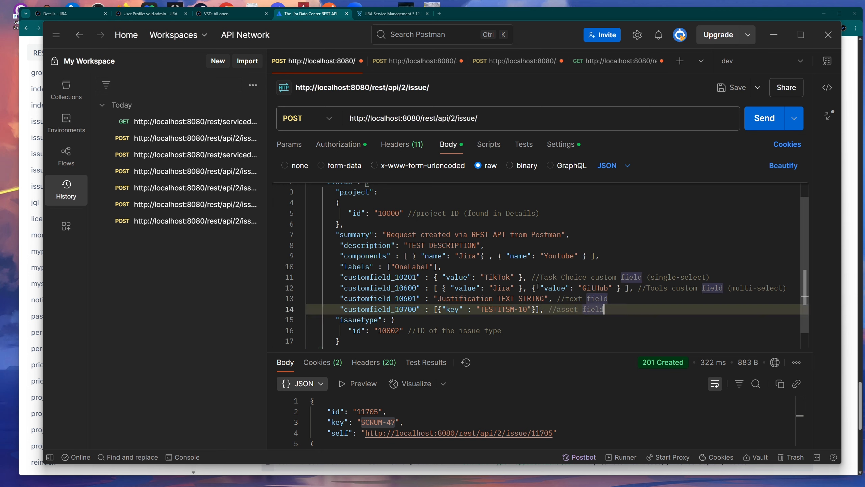
click(619, 296)
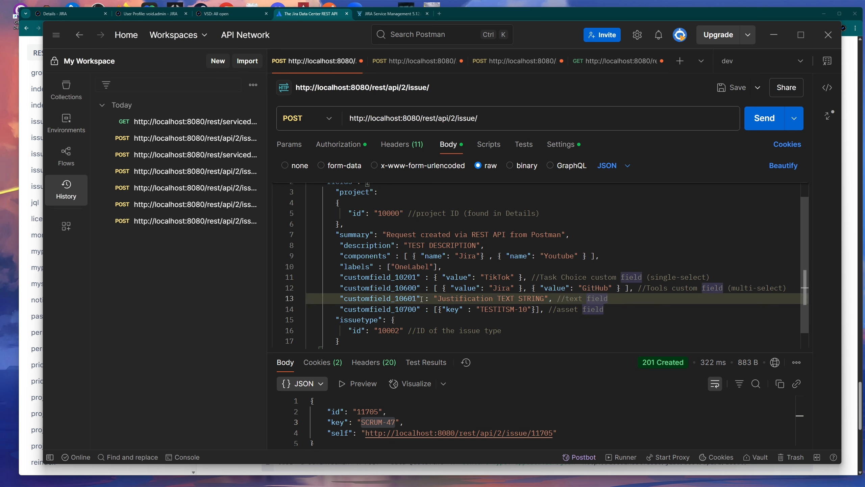
drag(340, 298, 549, 298)
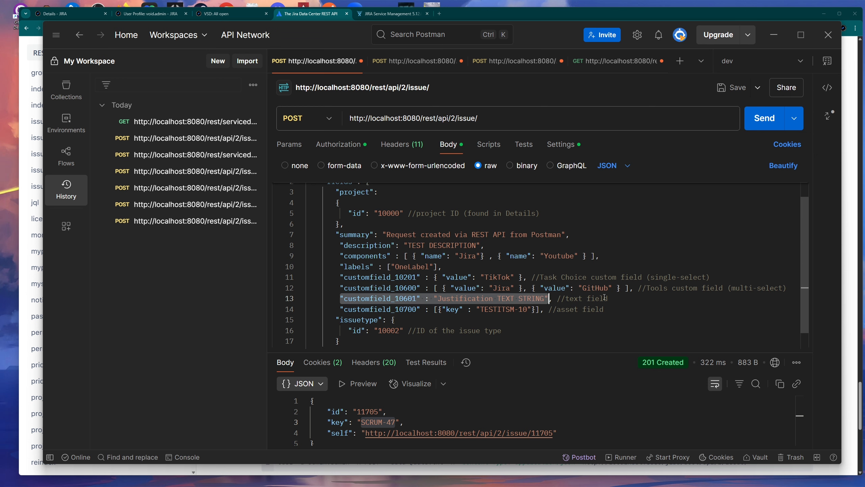
click(625, 297)
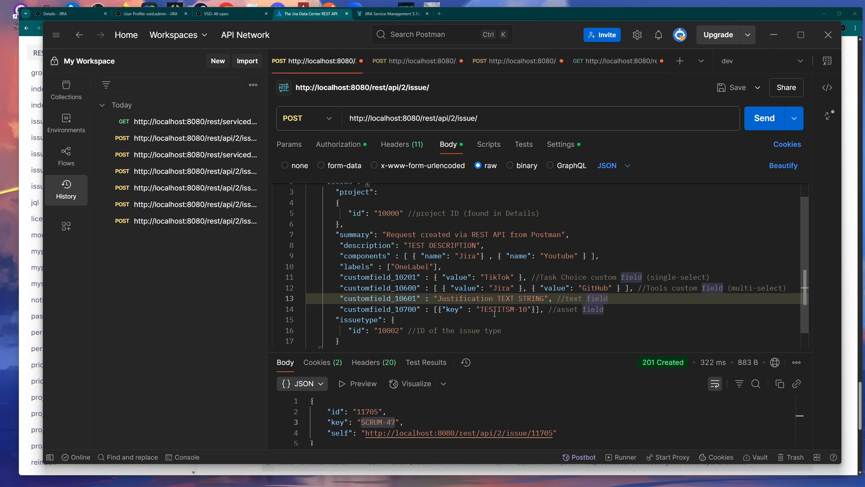
drag(604, 310, 339, 309)
- Switch to the Jira Data Center REST API documentation and look through the custom field formats and the issue-creation example
click(311, 14)
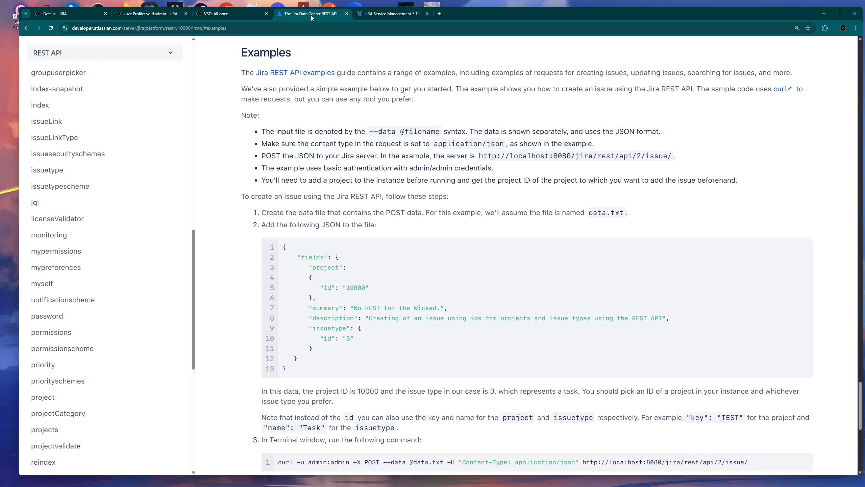
scroll(441, 195, up, 6)
scroll(441, 195, down, 6)
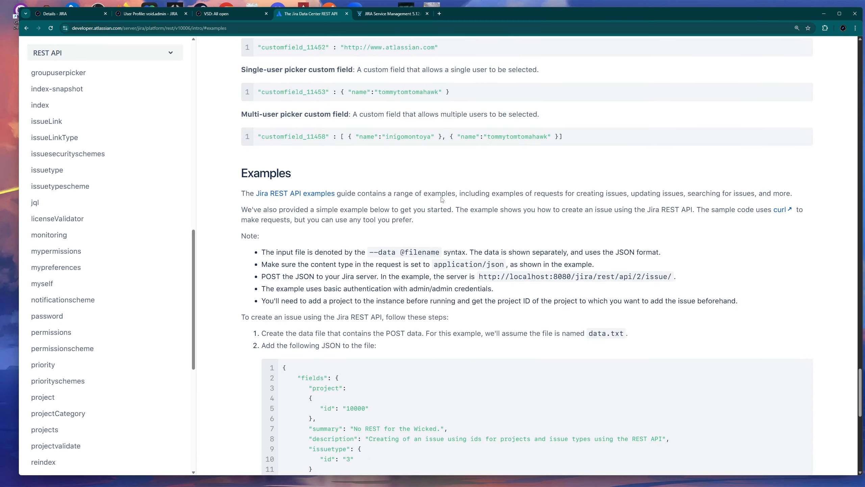
scroll(531, 284, down, 2)
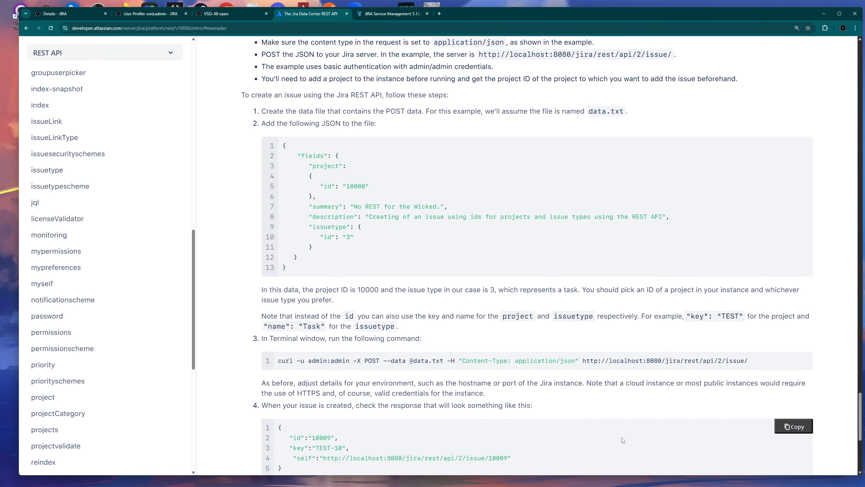
scroll(599, 256, up, 1)
scroll(599, 256, up, 3)
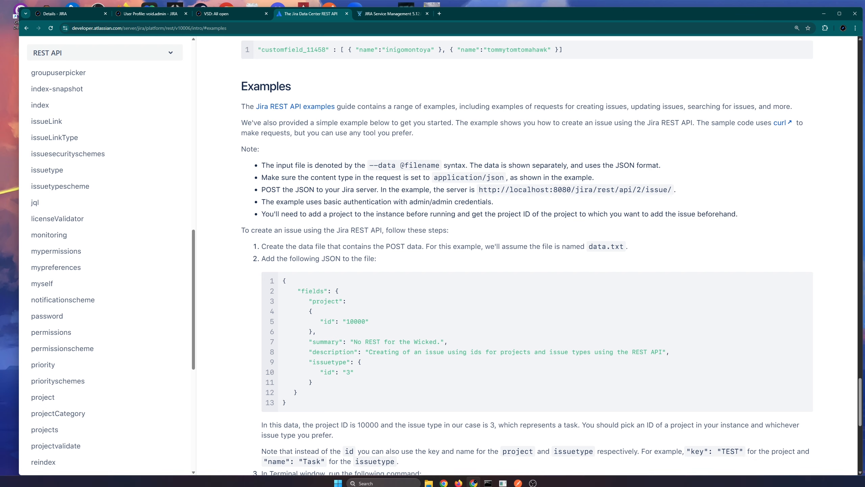
- Switch to Postman, highlight the customfield_10700 asset entry, and place the cursor at its TESTITSM-10 key value
click(518, 479)
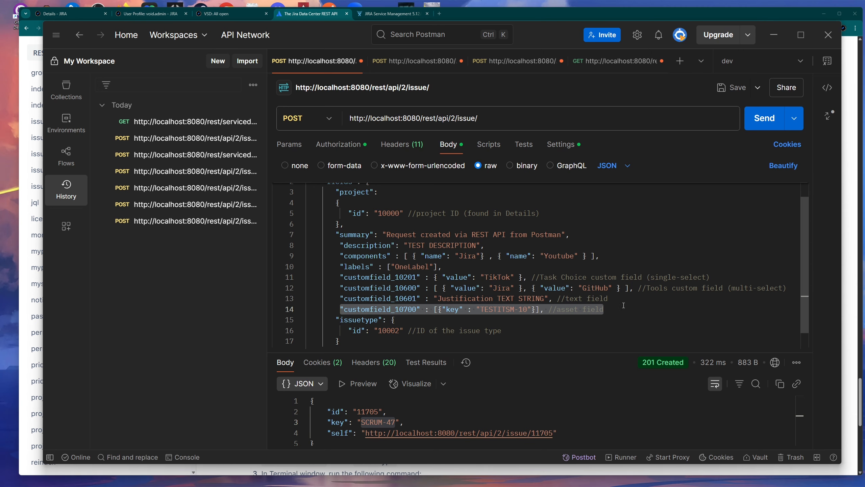
click(609, 309)
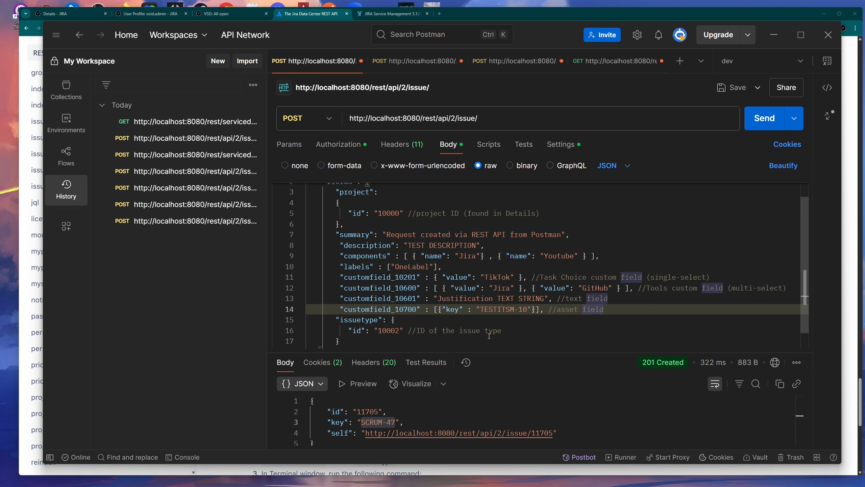
drag(340, 310, 540, 312)
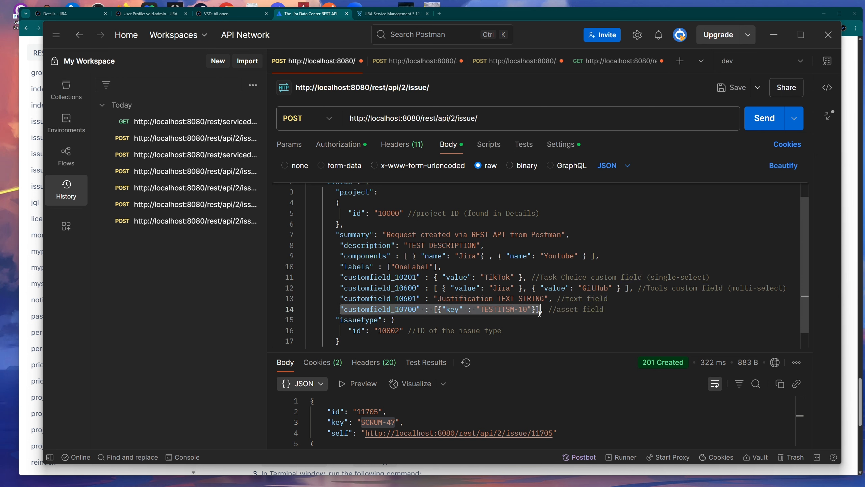
click(615, 309)
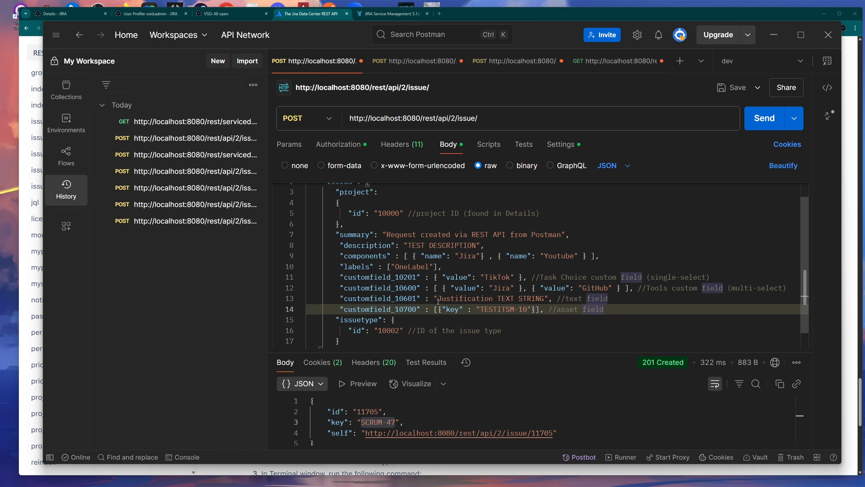
click(481, 310)
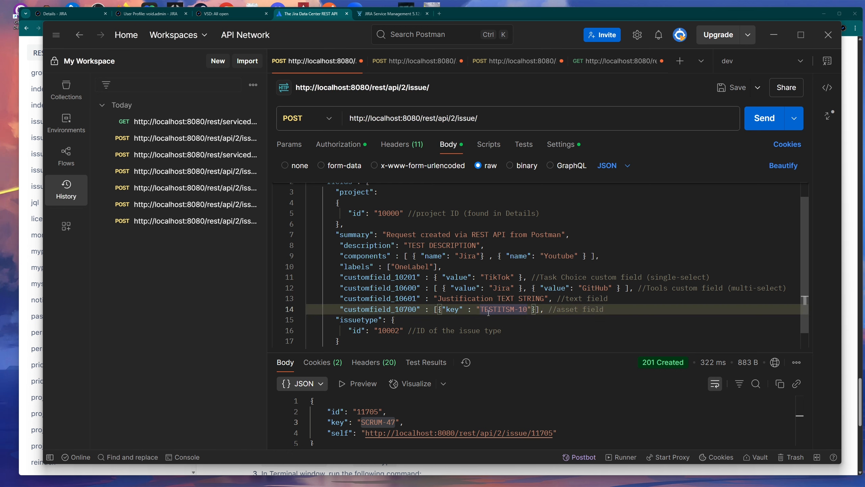
- Open the void-DB object schema in Jira Assets and highlight the object keys of the Code Editor and Video Editor applications
click(228, 13)
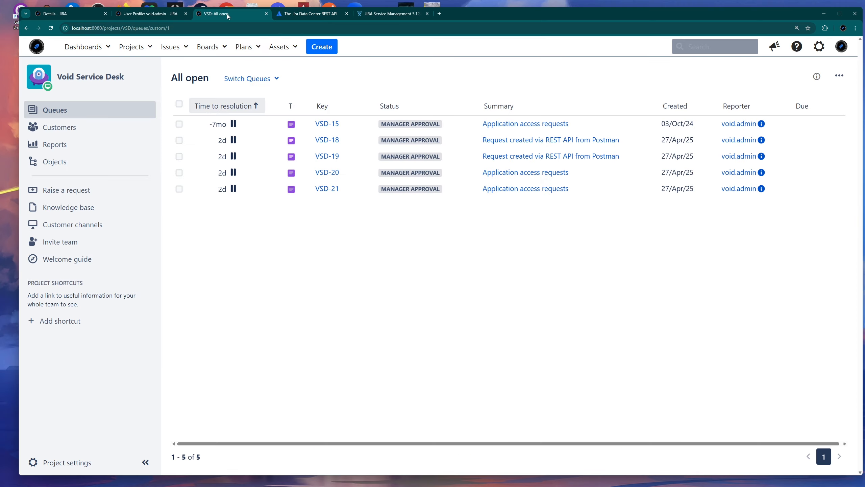
click(283, 46)
click(309, 166)
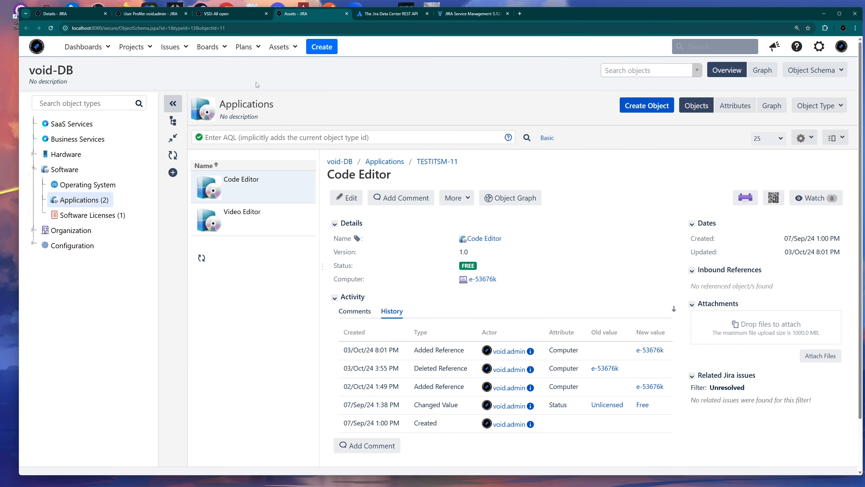
click(209, 214)
drag(476, 170, 414, 167)
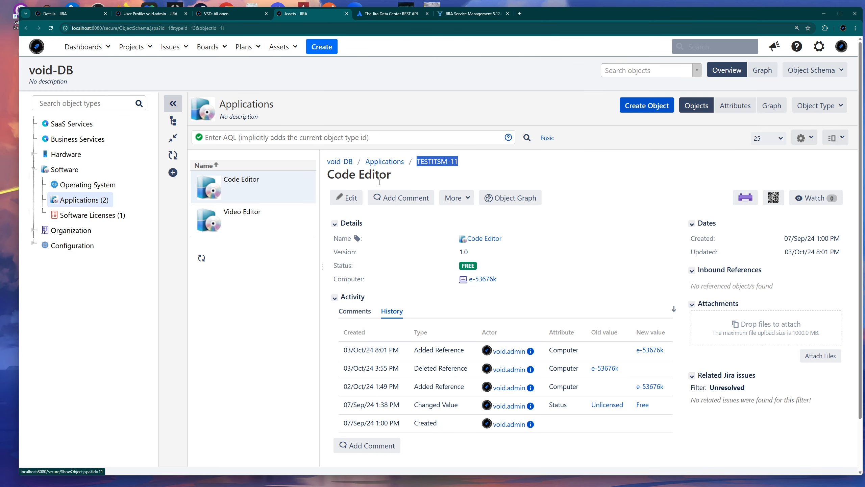
drag(473, 164, 416, 164)
click(510, 161)
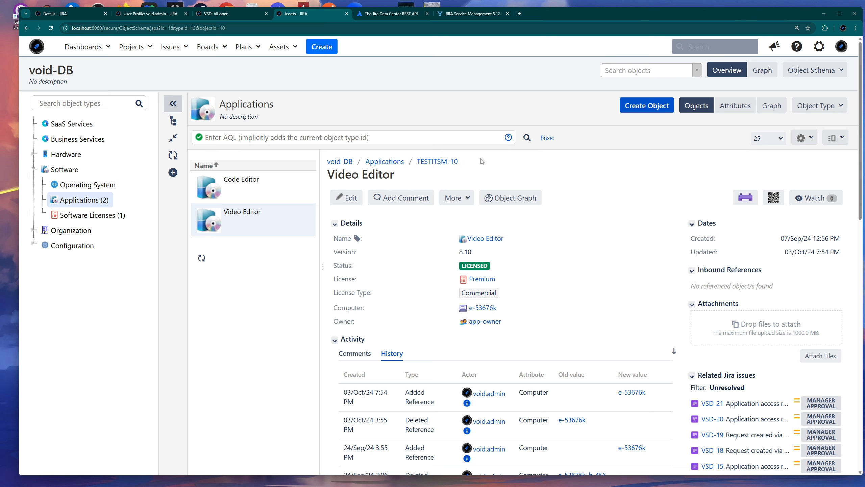
- Highlight the Video Editor object's key again and the void-DB schema name in Jira Assets
drag(473, 165, 417, 164)
click(507, 167)
drag(78, 73, 30, 70)
click(500, 162)
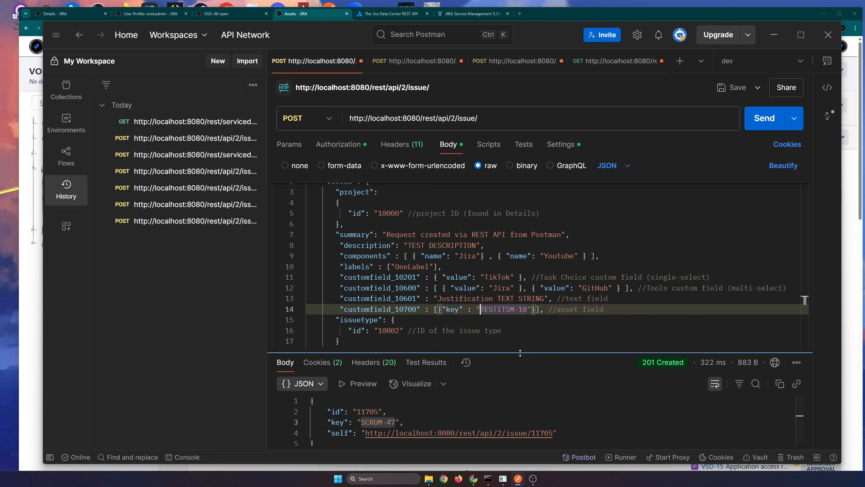
- Switch to Postman and bring up the issuetype block at the end of the request body
click(517, 484)
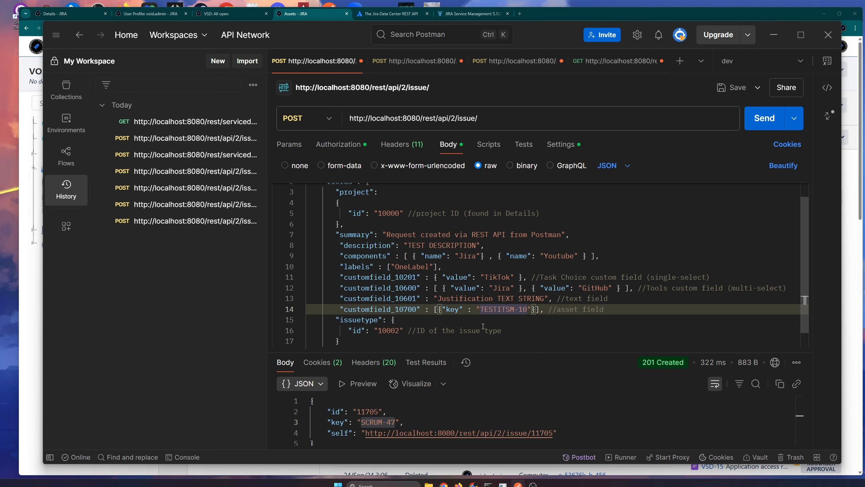
click(483, 324)
scroll(366, 300, down, 1)
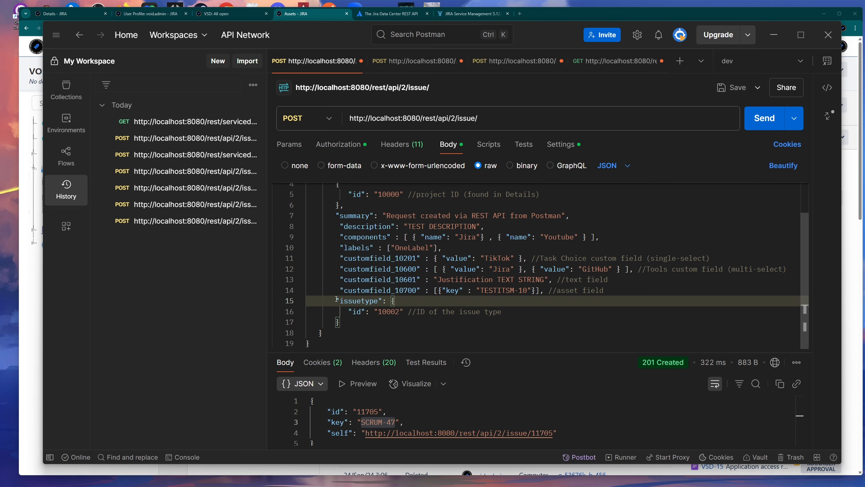
- Switch to Jira, search the administration pages for "issue", open the Issue types page and find the Story type
click(299, 14)
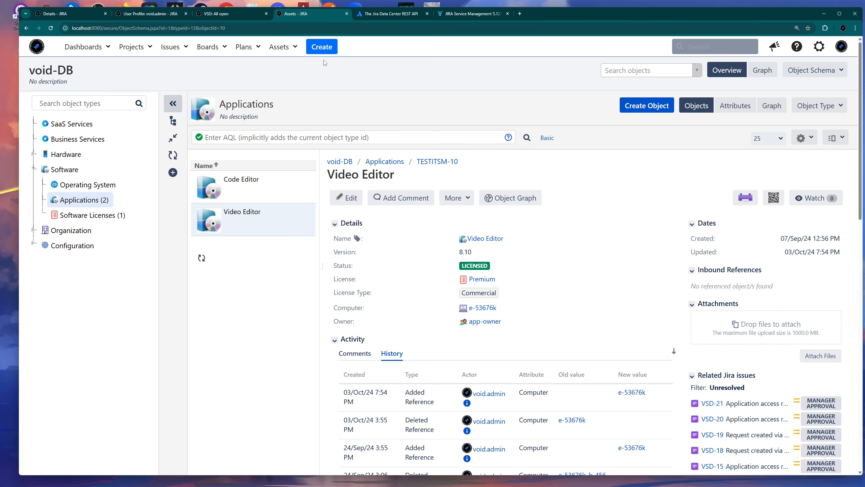
key(g)
key(g)
text(issue)
click(376, 96)
scroll(298, 211, down, 1)
scroll(299, 212, down, 4)
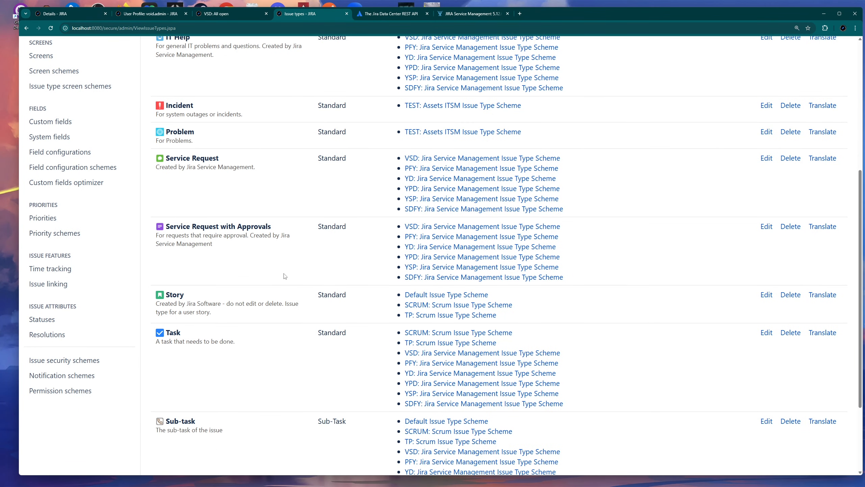
- Highlight the Story issue type's name, open its edit page, and highlight the id value in the page URL
drag(185, 295, 166, 294)
click(186, 295)
drag(177, 295, 167, 298)
click(200, 299)
click(767, 295)
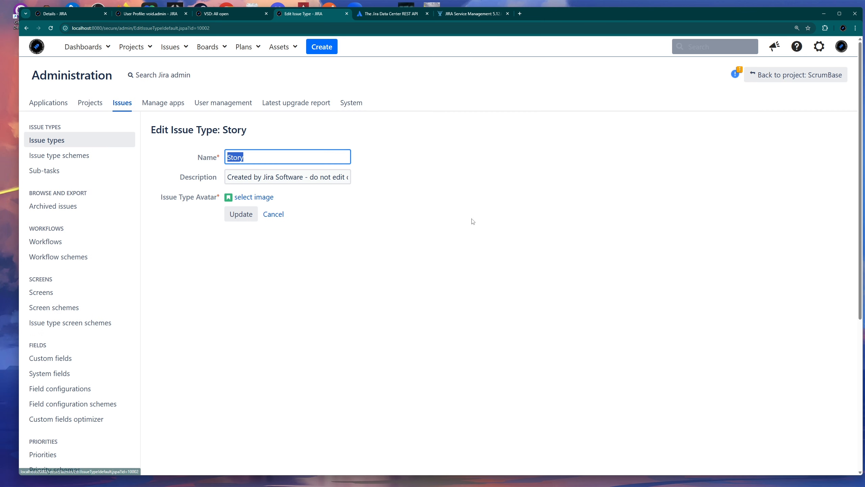
drag(210, 28, 196, 27)
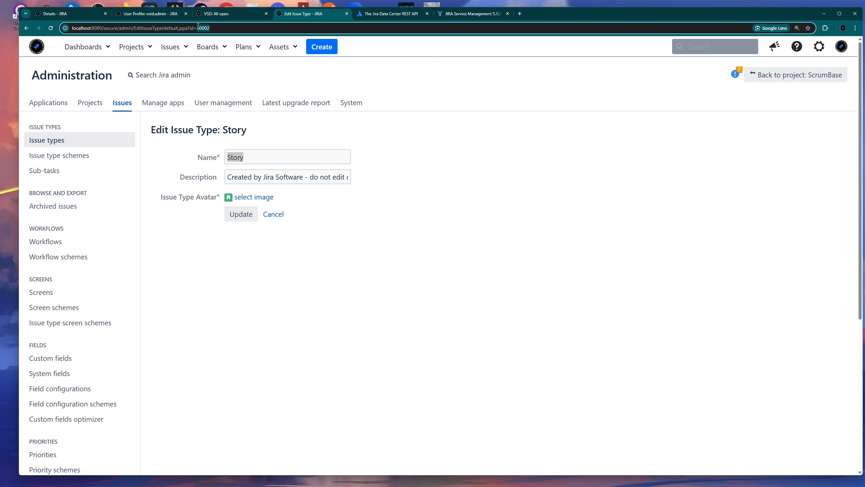
click(277, 83)
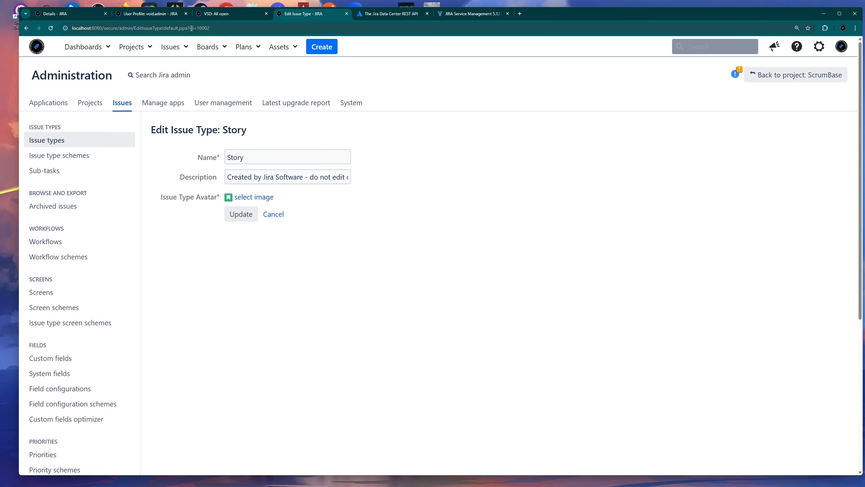
- Close the Story issue type's edit page and switch to the request body in Postman
click(346, 13)
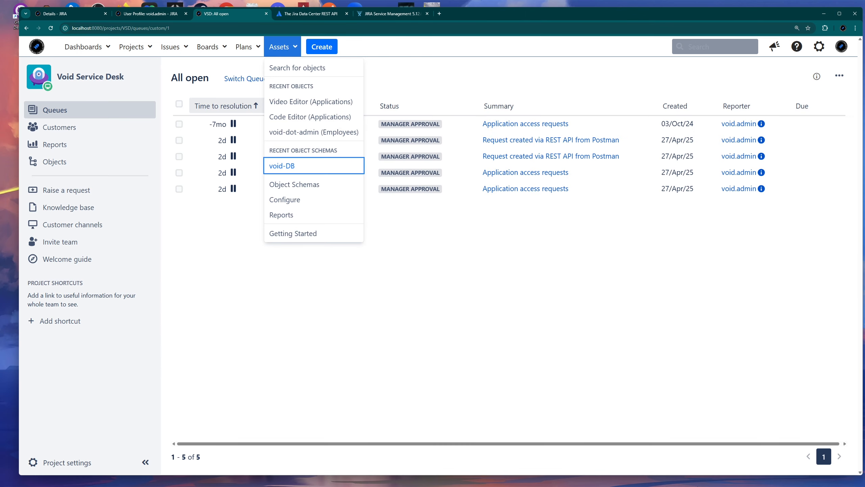
click(517, 478)
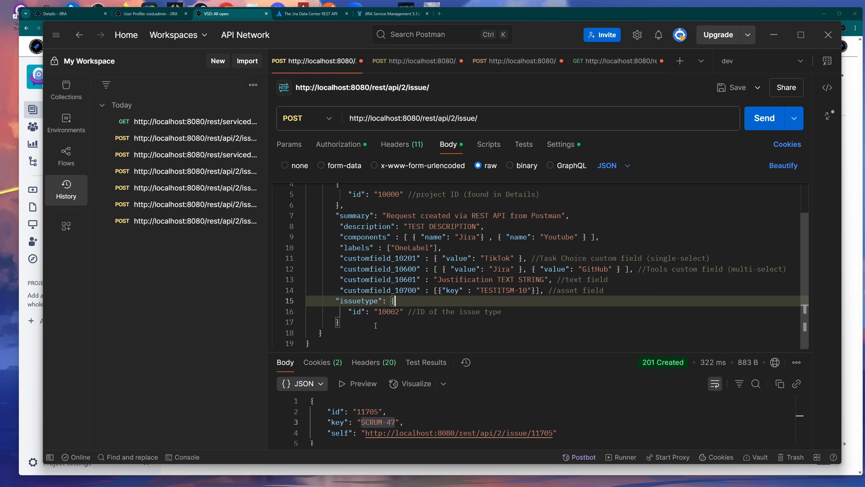
- Clear the previous response, review the issue request body, and send the POST request to create the issue
click(421, 327)
scroll(421, 327, up, 1)
scroll(420, 327, down, 1)
click(796, 362)
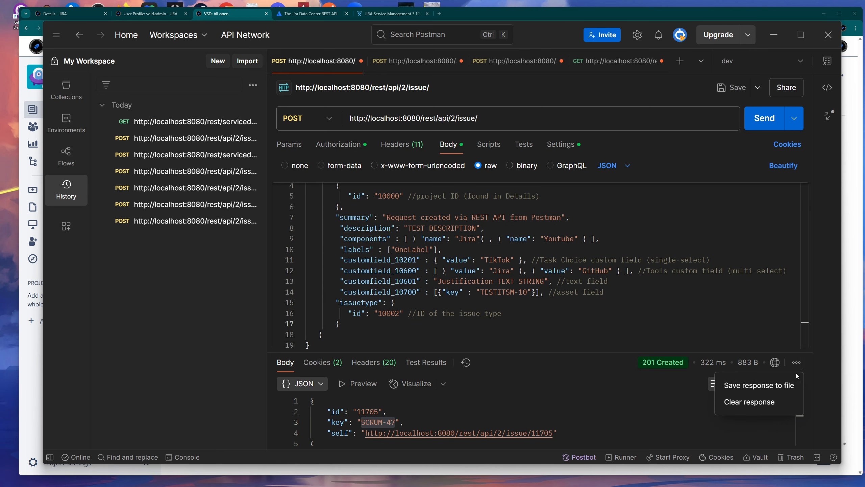
click(736, 403)
scroll(585, 285, up, 2)
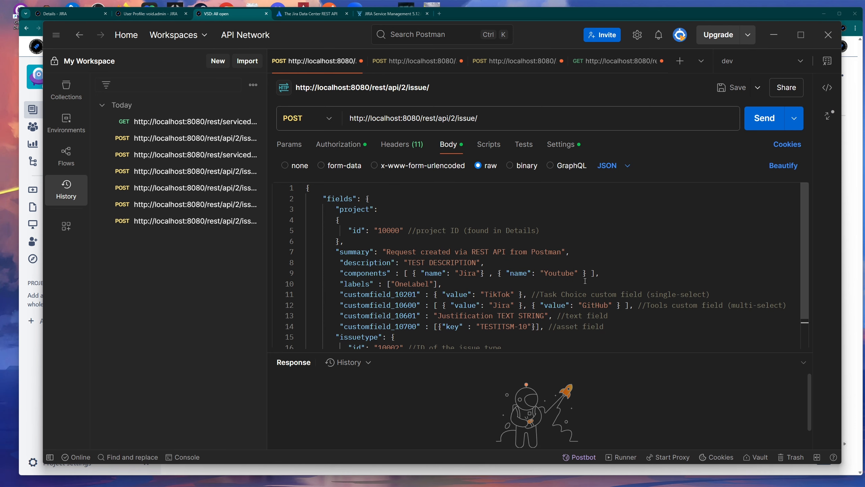
scroll(590, 272, down, 1)
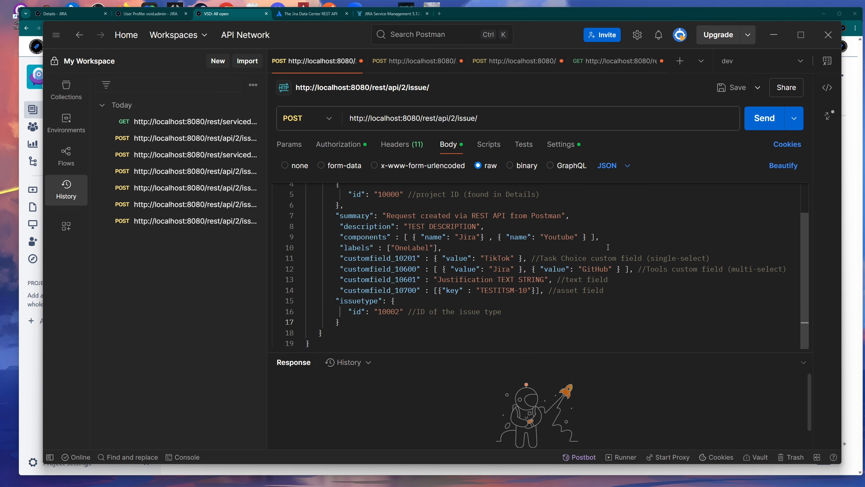
click(762, 126)
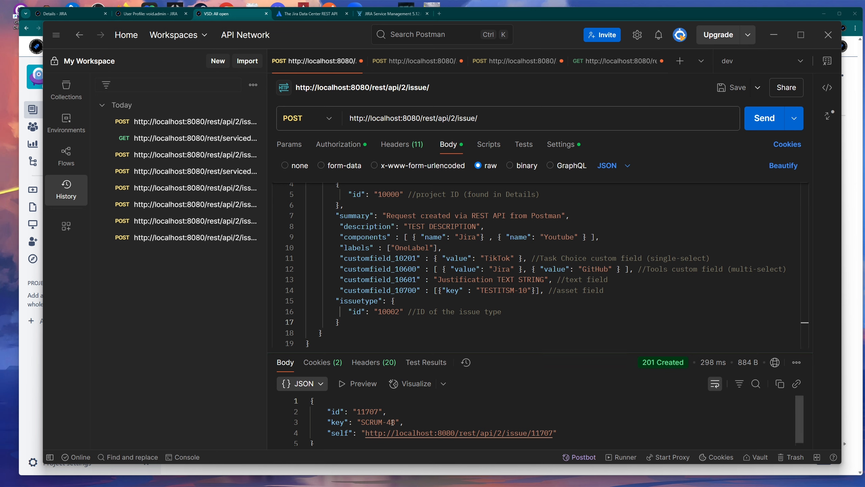
- Enlarge the response area and copy the new issue's key value from the JSON response
drag(395, 422, 362, 423)
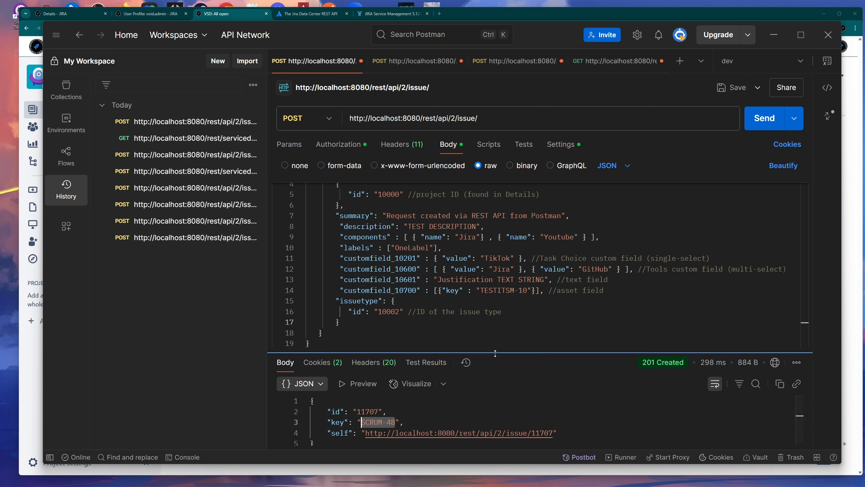
drag(490, 353, 488, 338)
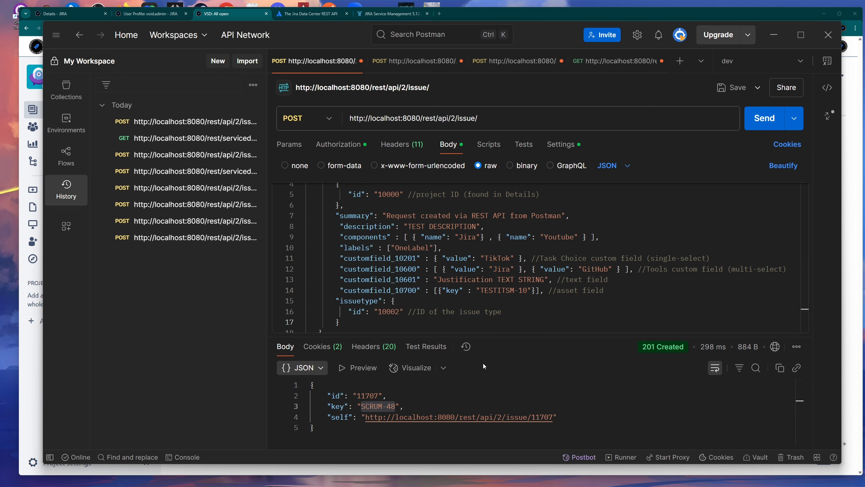
click(407, 393)
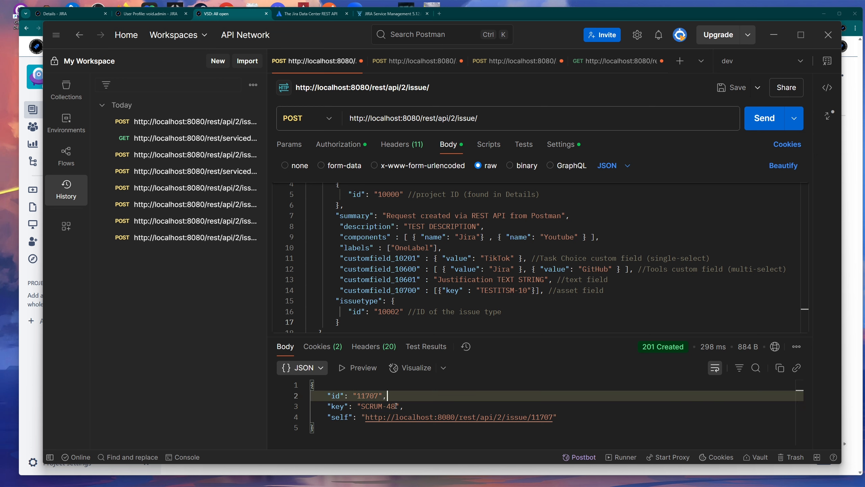
drag(396, 405, 361, 406)
key(ctrl+c)
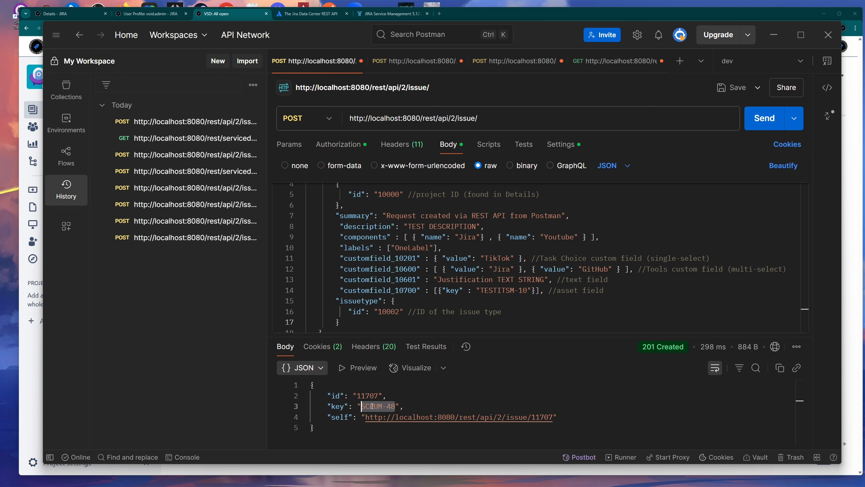
- Switch to Jira, open the newly created issue by putting its copied key into the browse URL, and highlight its summary
click(159, 14)
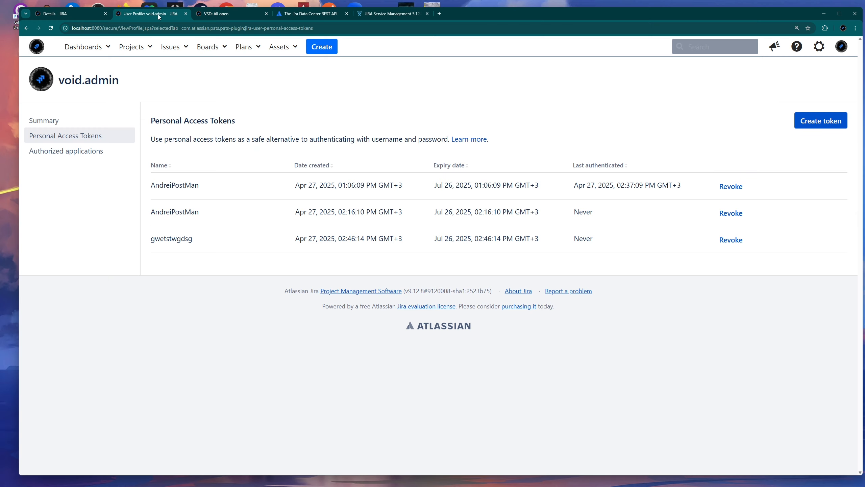
click(167, 49)
click(190, 135)
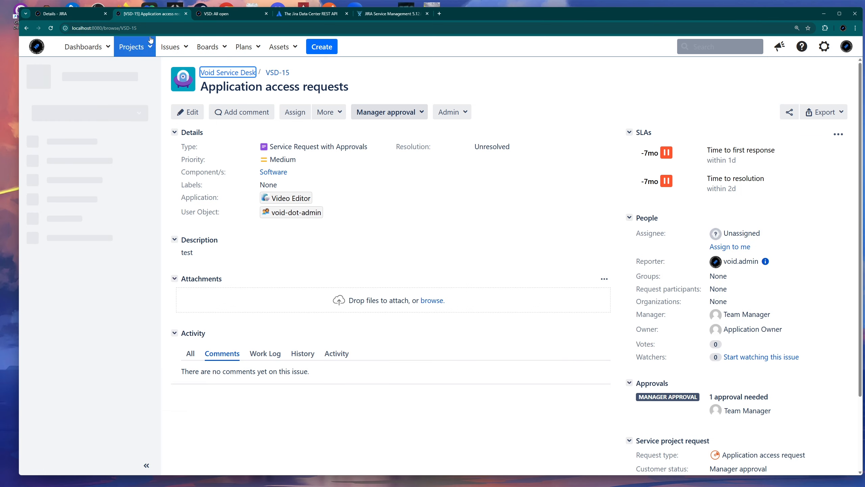
drag(135, 27, 121, 28)
key(ctrl+v)
key(Return)
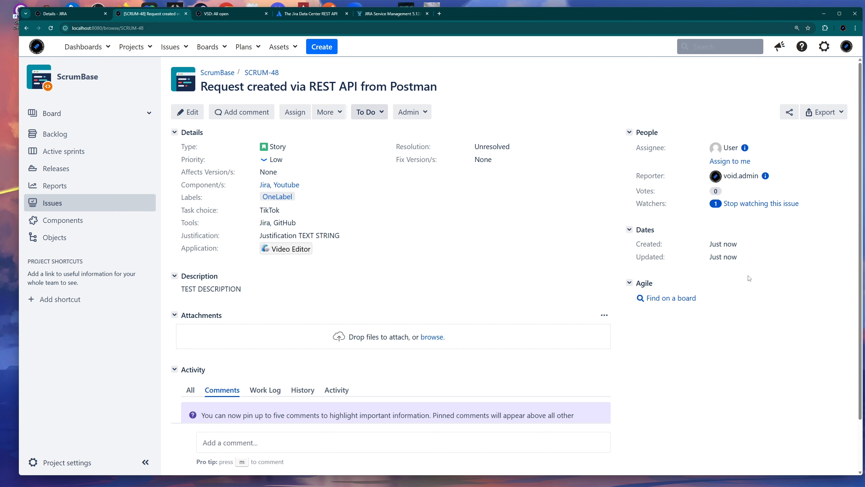
drag(208, 85, 511, 111)
click(510, 112)
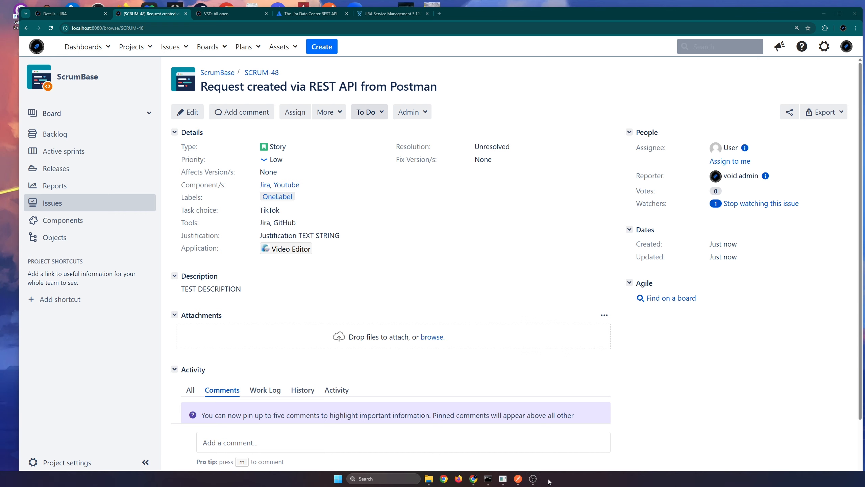
- Switch to the Void Service Desk queue in Jira and open its Raise a request portal in a new browser tab
click(518, 478)
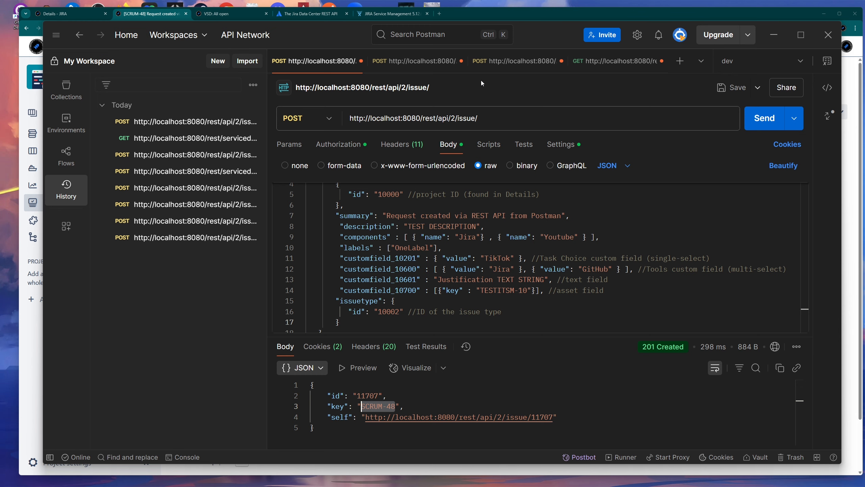
click(248, 17)
click(96, 444)
middle_click(67, 190)
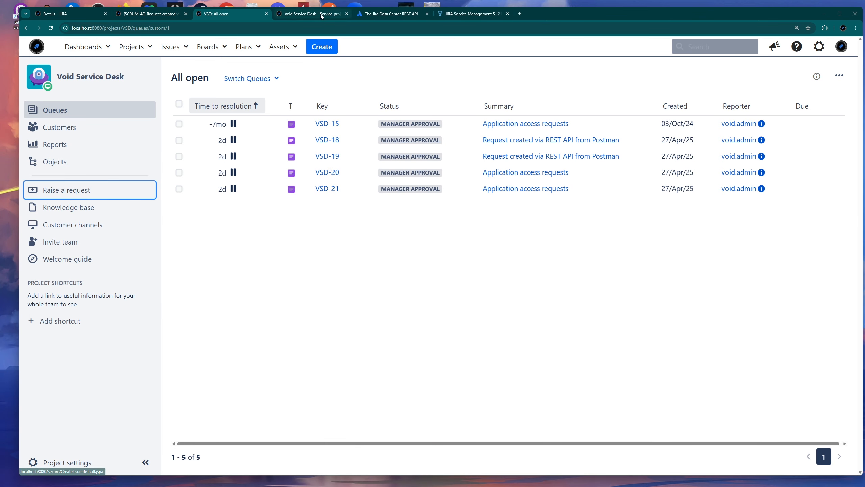
click(321, 14)
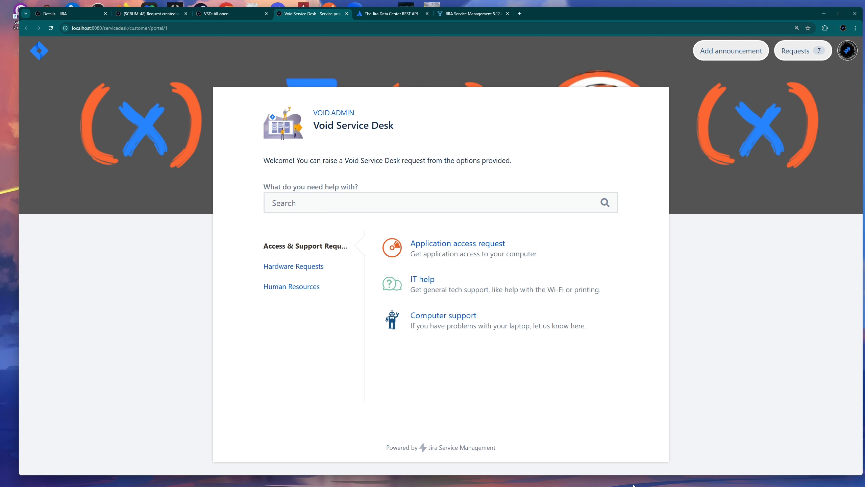
- Switch to Postman, bring up the POST request for servicedeskapi/request, and highlight the serviceDeskId entry in its body
mouse_move(634, 485)
mouse_move(521, 481)
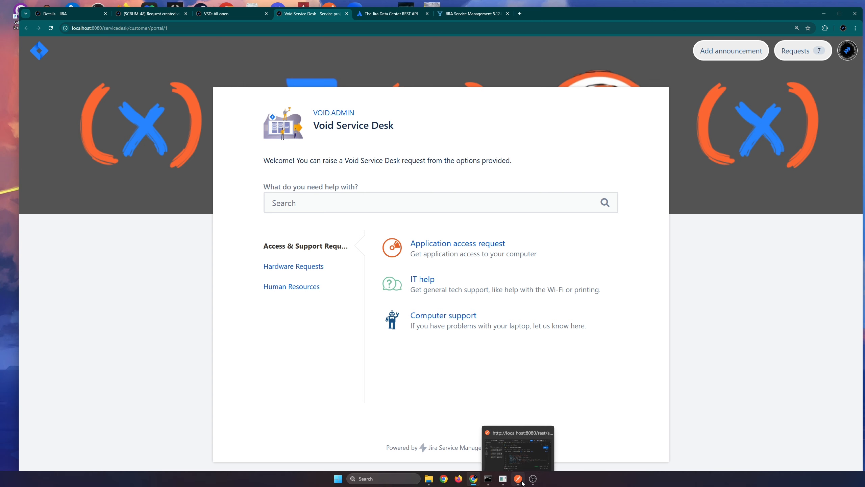
click(518, 478)
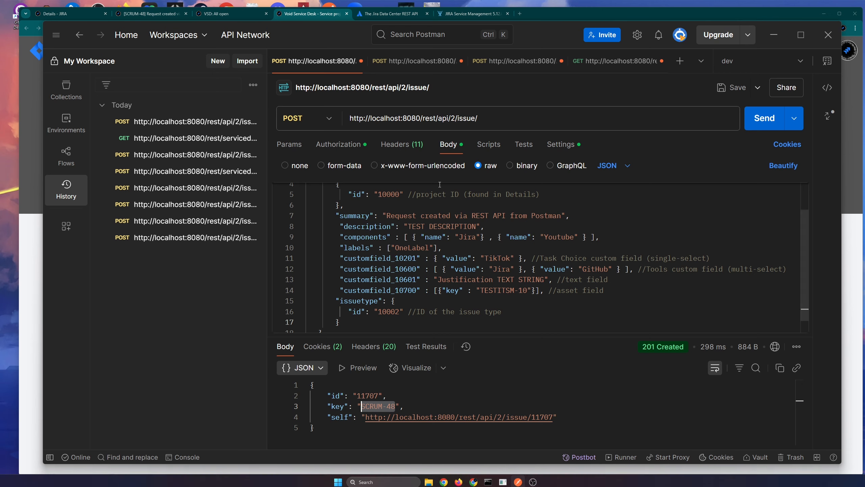
click(327, 263)
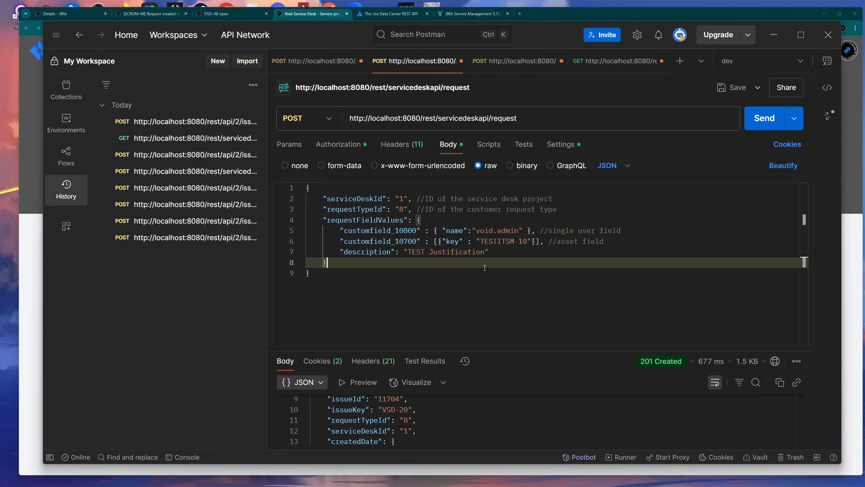
click(326, 275)
drag(325, 276, 288, 175)
click(417, 270)
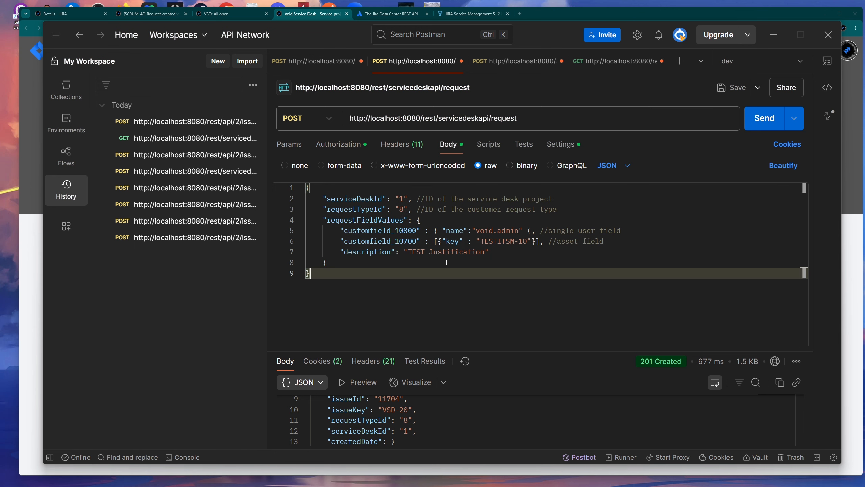
drag(412, 199, 331, 199)
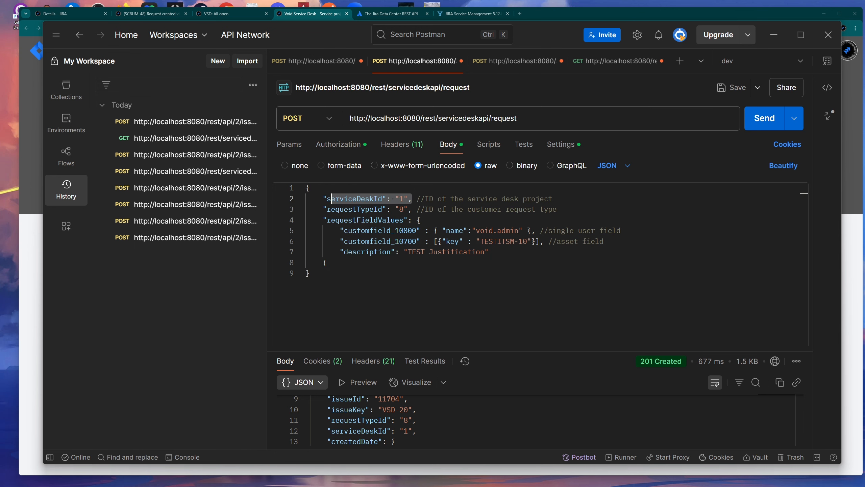
- Switch to the Void Service Desk customer portal and highlight the portal ID at the end of the page URL
click(561, 12)
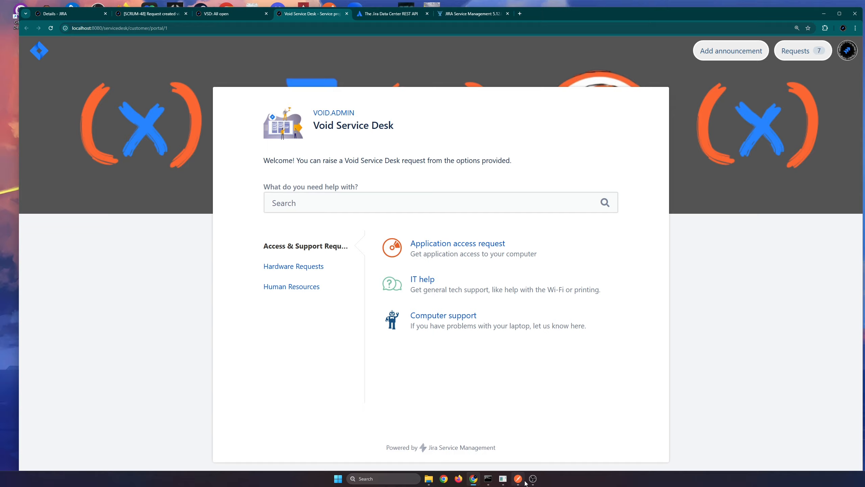
click(520, 479)
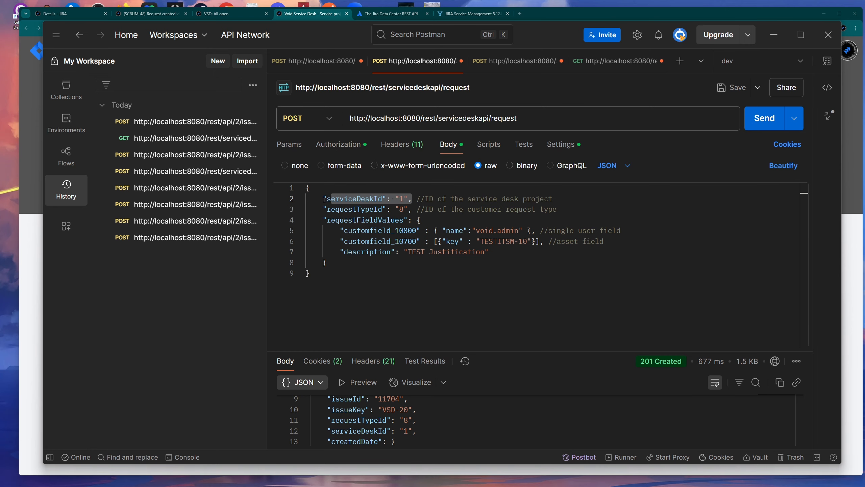
click(366, 200)
click(538, 17)
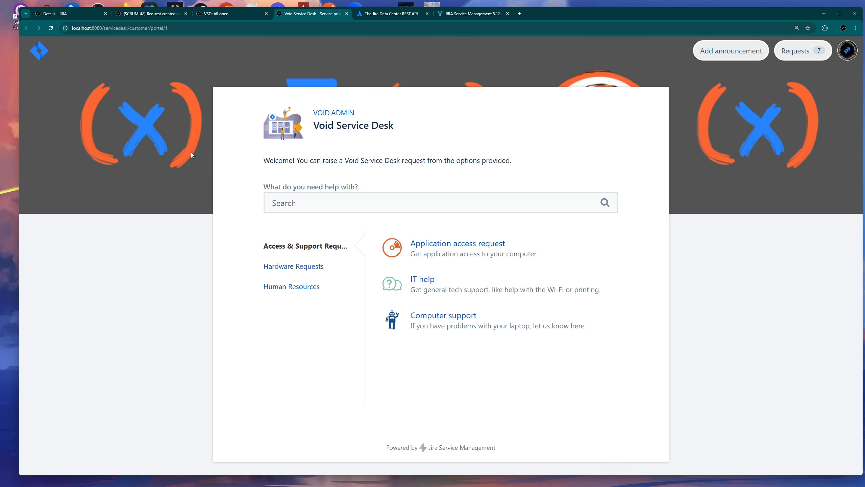
click(165, 28)
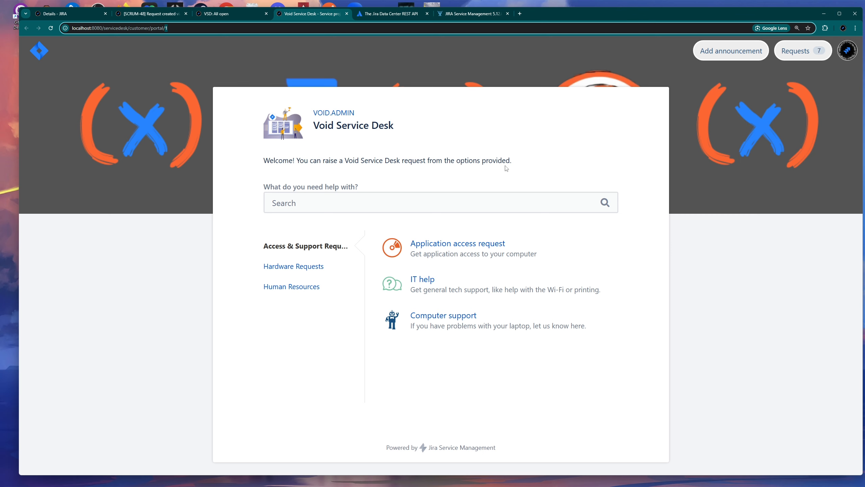
- Highlight the requestTypeId entry in Postman and the matching ID in the portal URL of the Application access request form
click(518, 479)
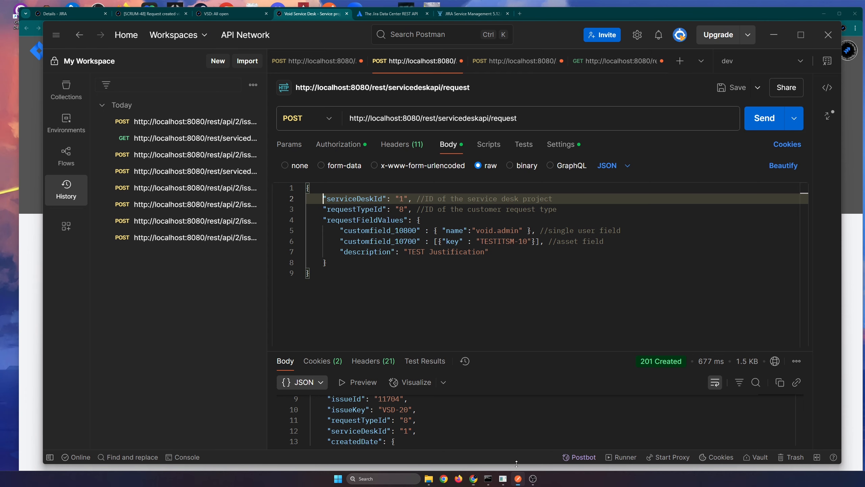
drag(408, 209, 322, 209)
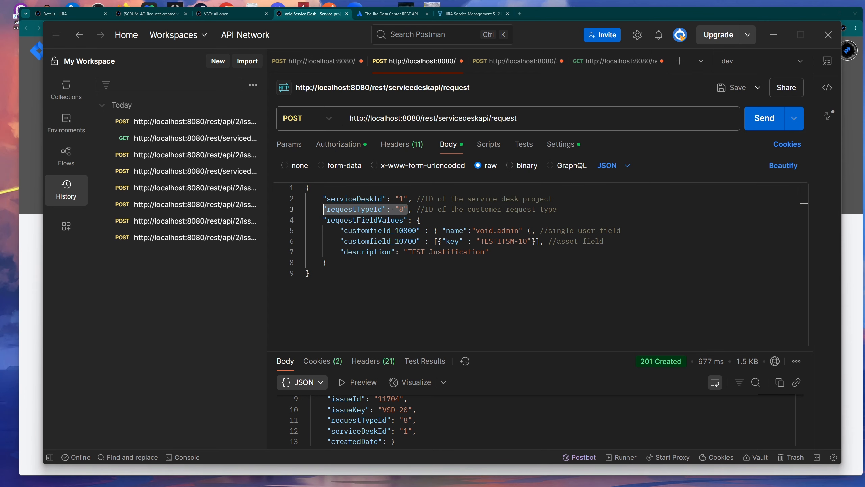
click(33, 281)
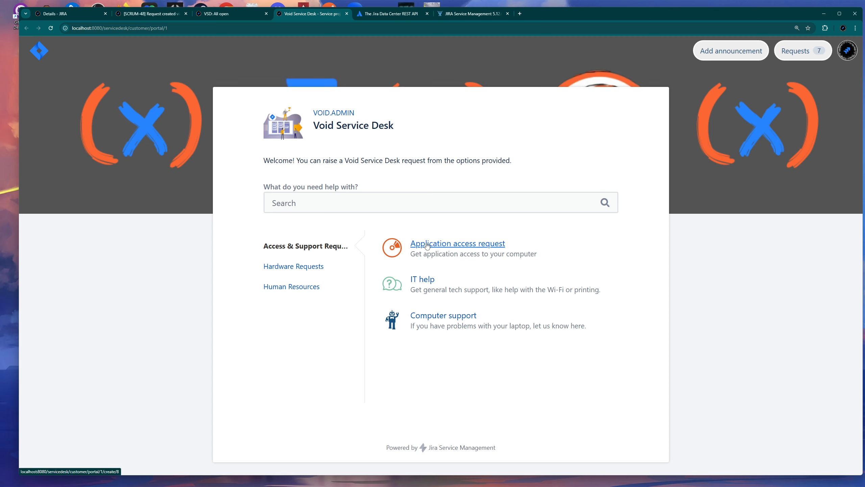
click(439, 245)
click(477, 112)
click(194, 28)
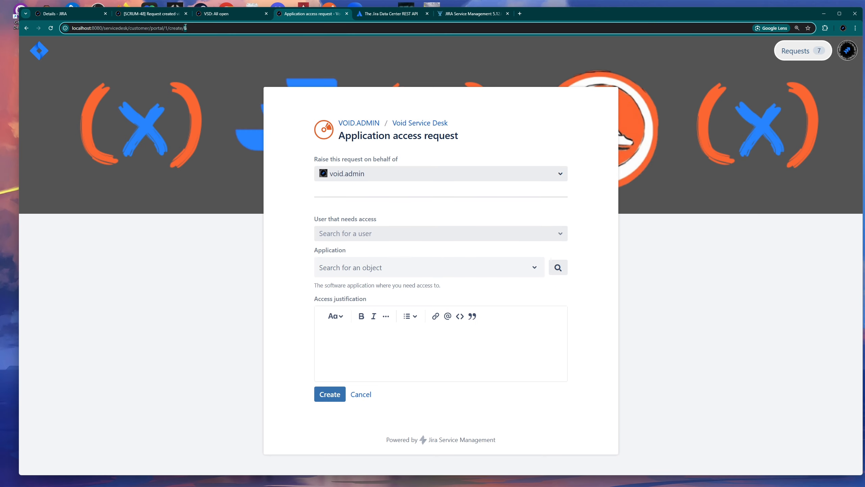
click(166, 28)
drag(189, 28, 184, 28)
- Switch to Postman and place the cursor on the requestFieldValues line of the service desk request body
mouse_move(559, 479)
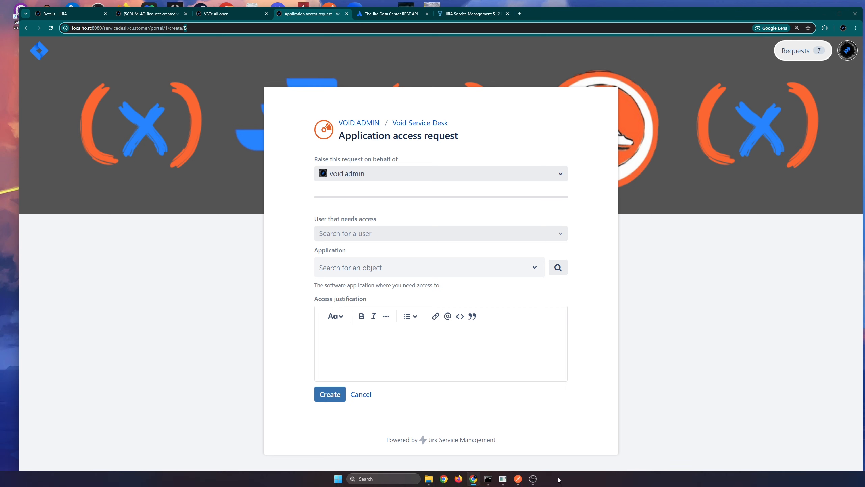
click(518, 479)
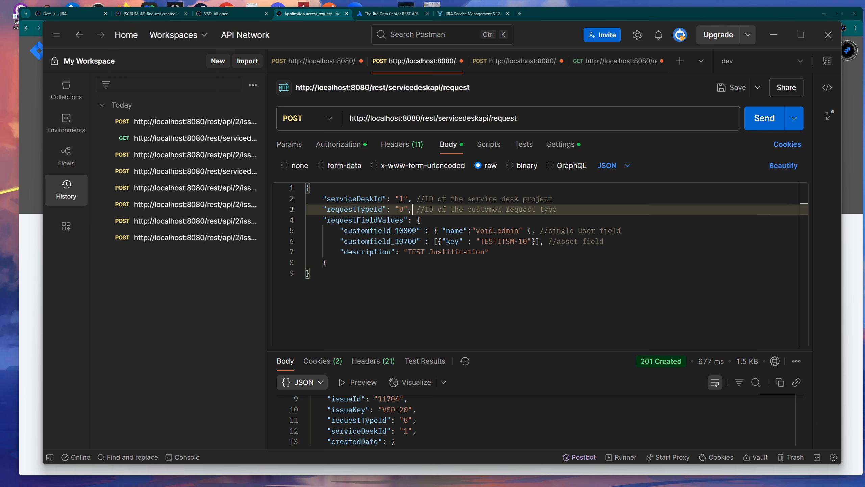
click(466, 220)
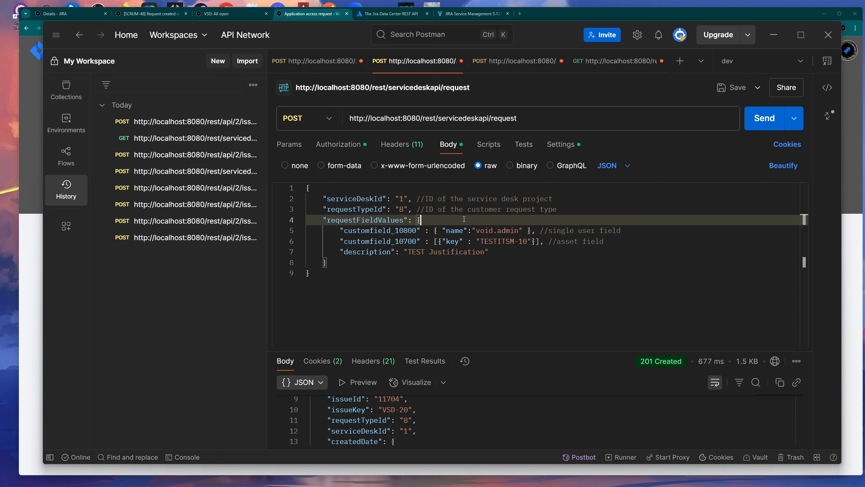
- Switch to the Application access request form in the portal and point out the User that needs access field
click(560, 16)
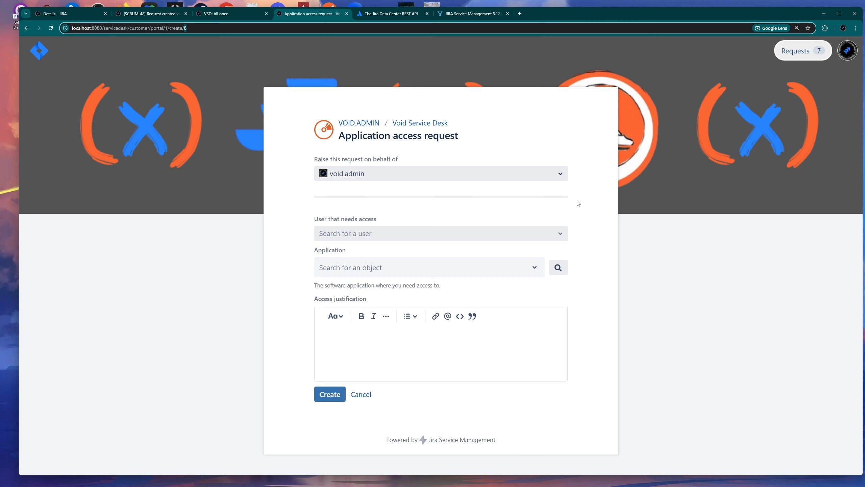
drag(315, 220, 377, 221)
click(393, 220)
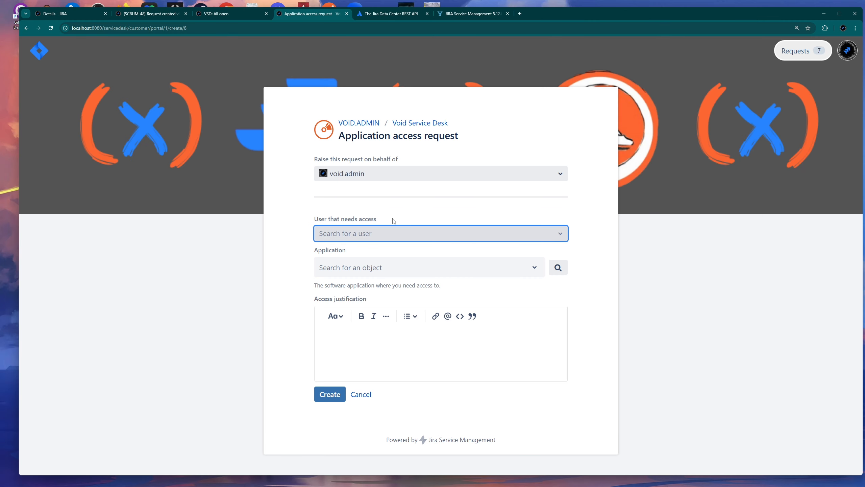
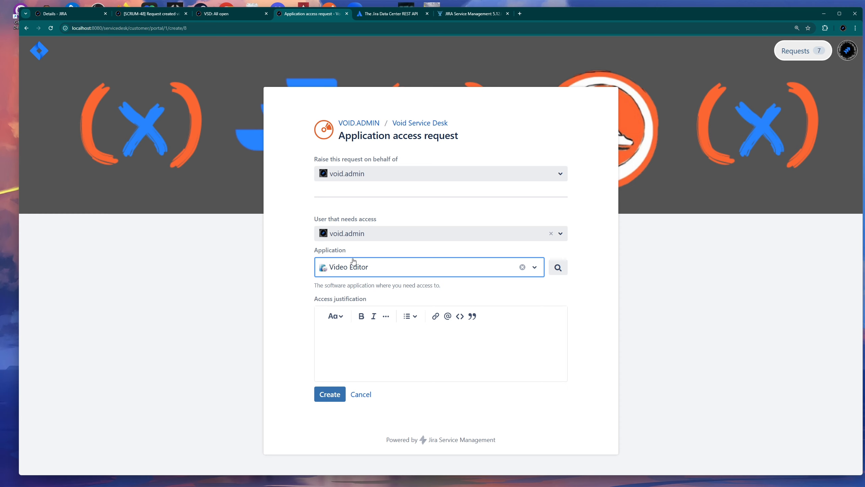
- Enter TEST JUSTIFICATION as the access justification and create the application access request
click(368, 338)
text(TEST DED)
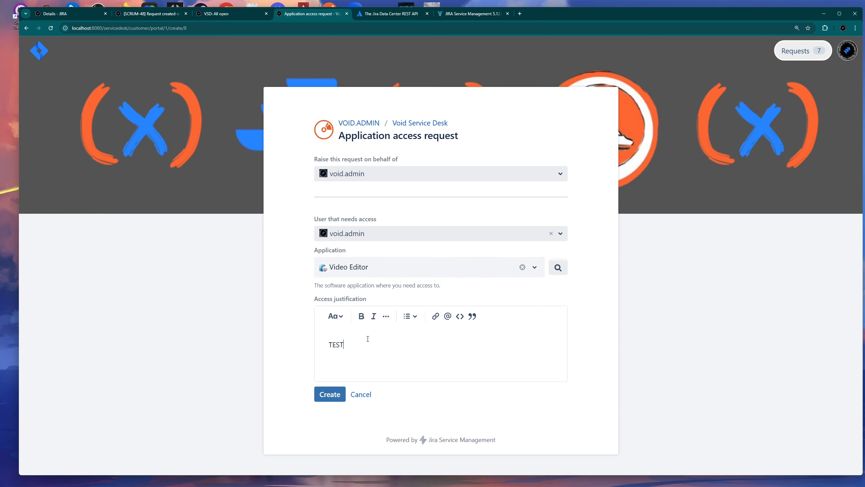
key(BackSpace)
key(BackSpace)
text(JSUTI)
key(BackSpace)
key(BackSpace)
key(BackSpace)
key(BackSpace)
text(USTIFICATION)
click(330, 394)
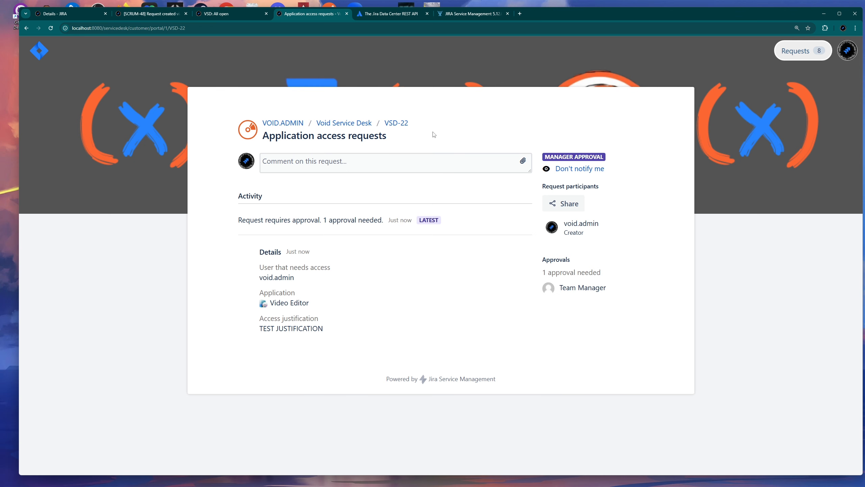
click(800, 53)
click(653, 132)
- Switch to the Jira Service Management REST documentation and examine the Get my customer requests method, its path, query parameters and example response
click(469, 15)
scroll(505, 267, down, 15)
scroll(505, 267, down, 20)
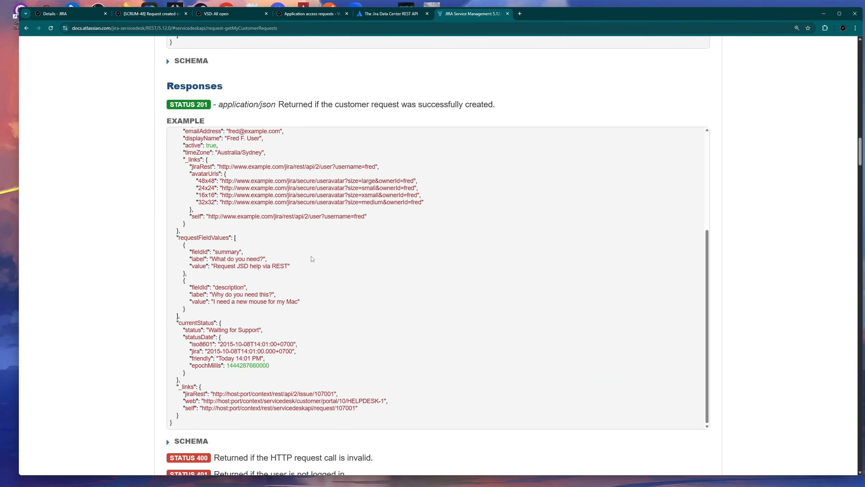
scroll(312, 259, down, 10)
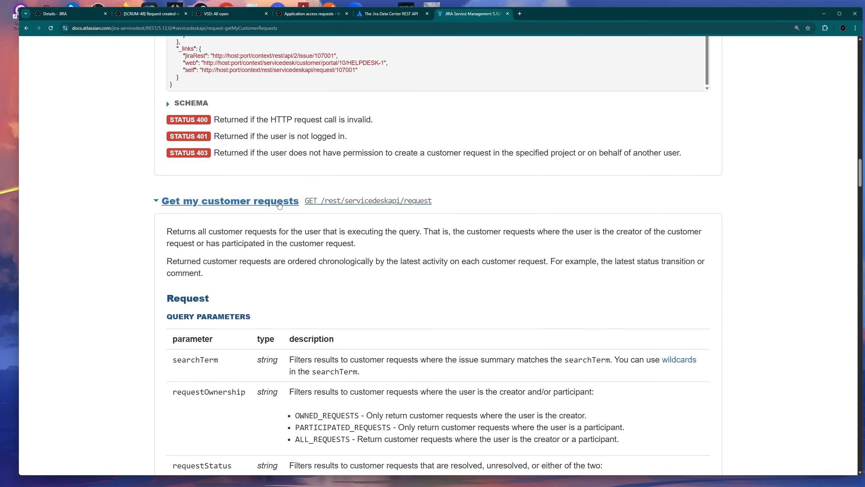
scroll(155, 246, down, 3)
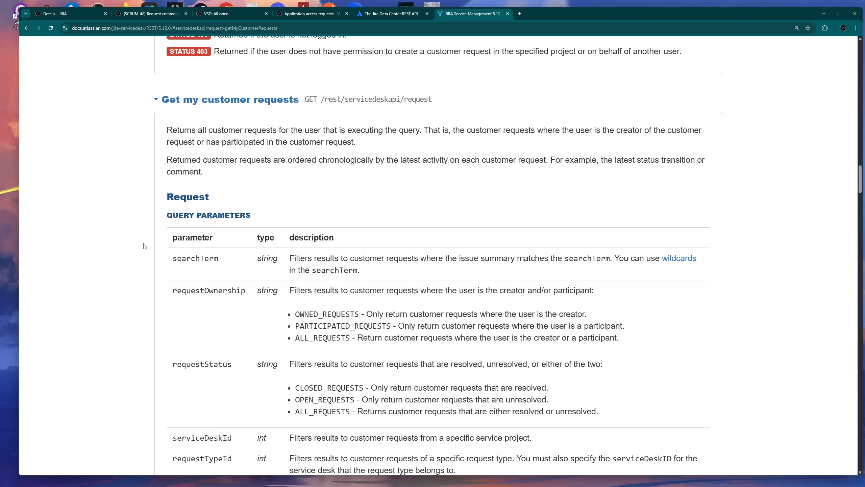
scroll(145, 245, down, 10)
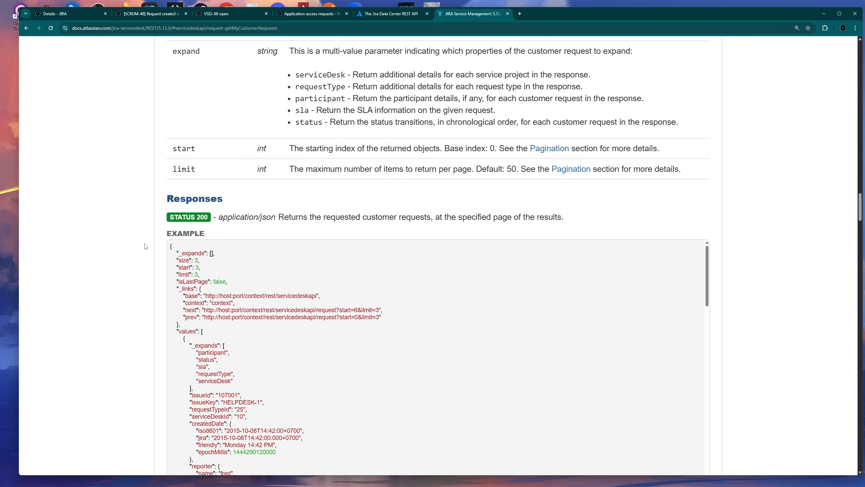
scroll(146, 246, up, 10)
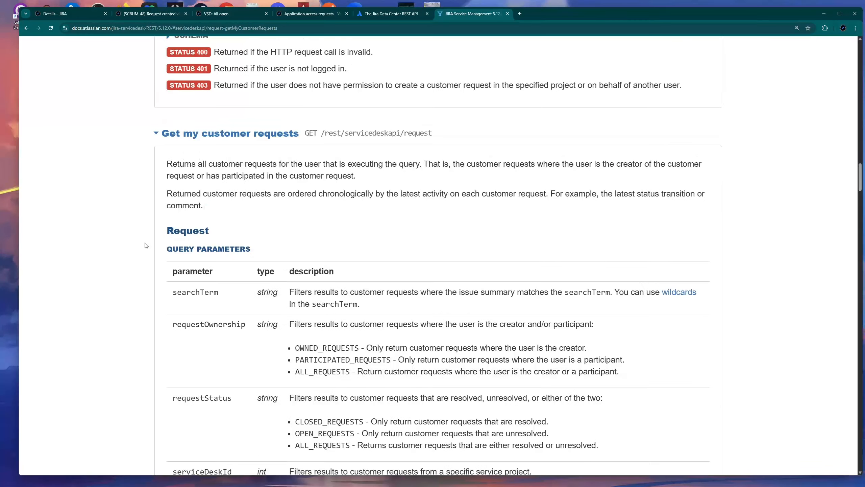
scroll(146, 245, down, 1)
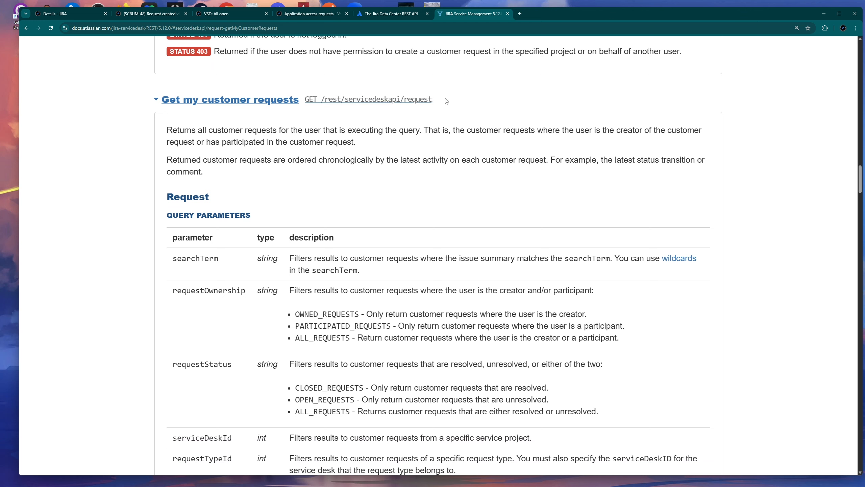
drag(436, 99, 320, 100)
click(346, 122)
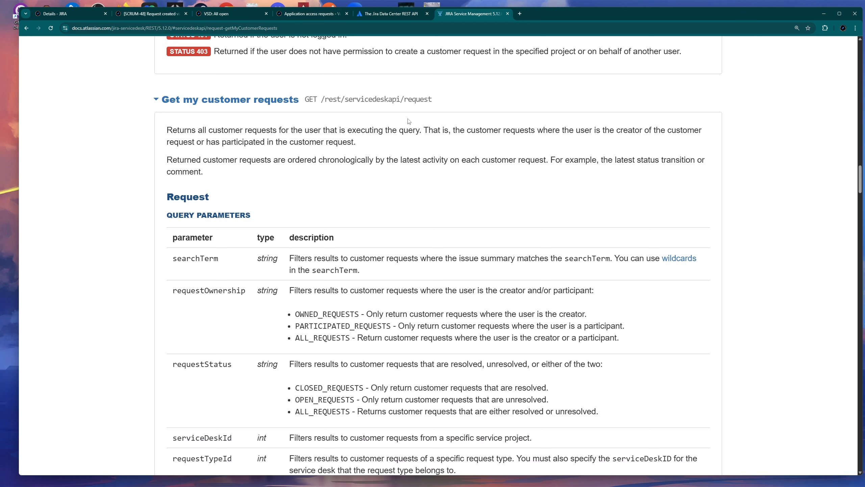
scroll(425, 179, up, 10)
scroll(442, 210, up, 15)
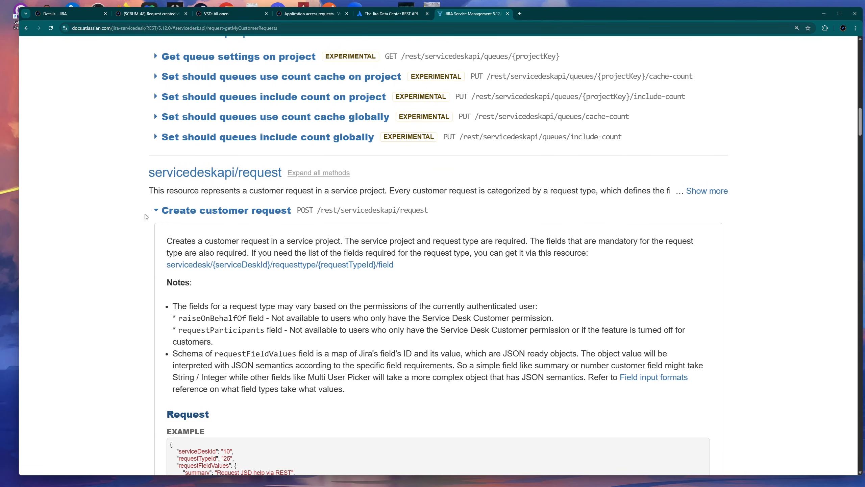
scroll(133, 235, down, 15)
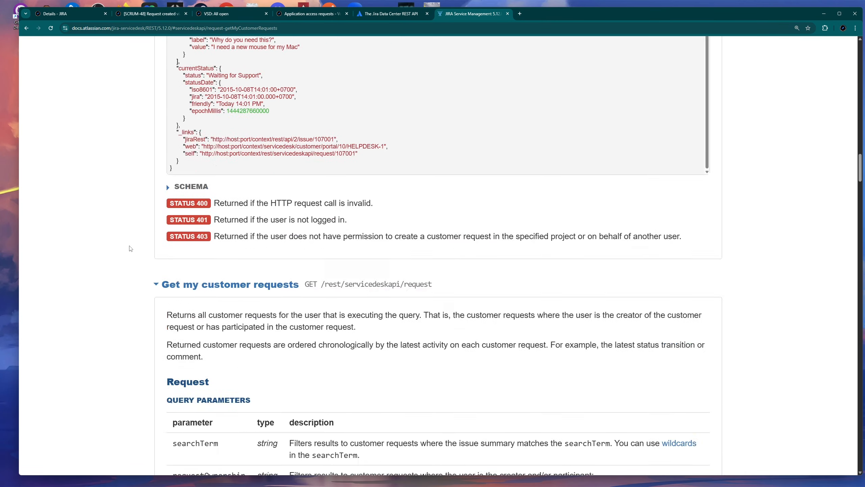
scroll(134, 248, down, 8)
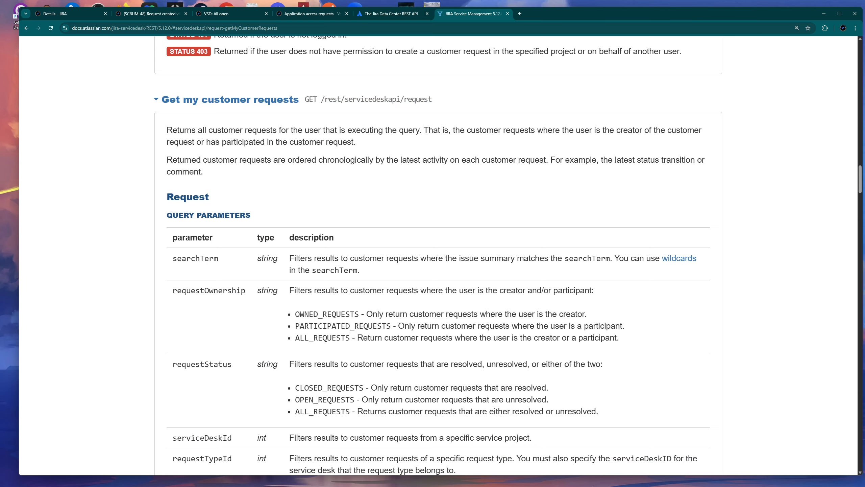
- Switch to Postman, clear the old response of the servicedeskapi/request GET call and enlarge the request settings area
click(473, 480)
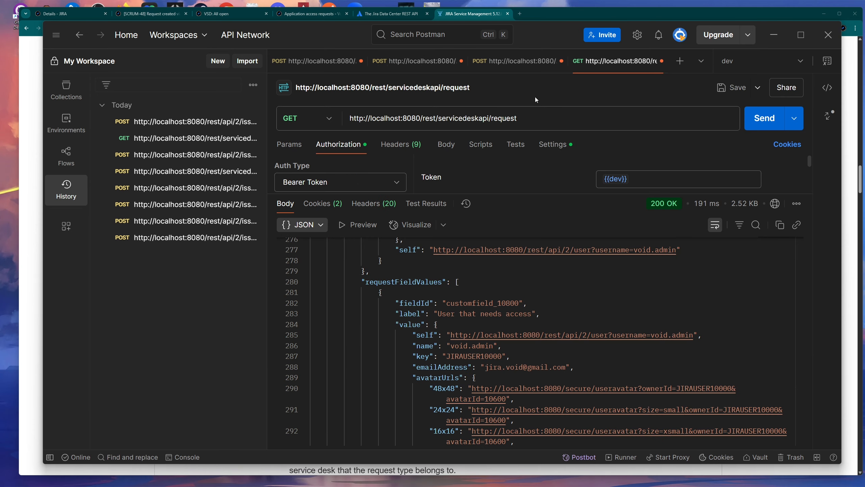
scroll(612, 238, up, 1)
click(796, 204)
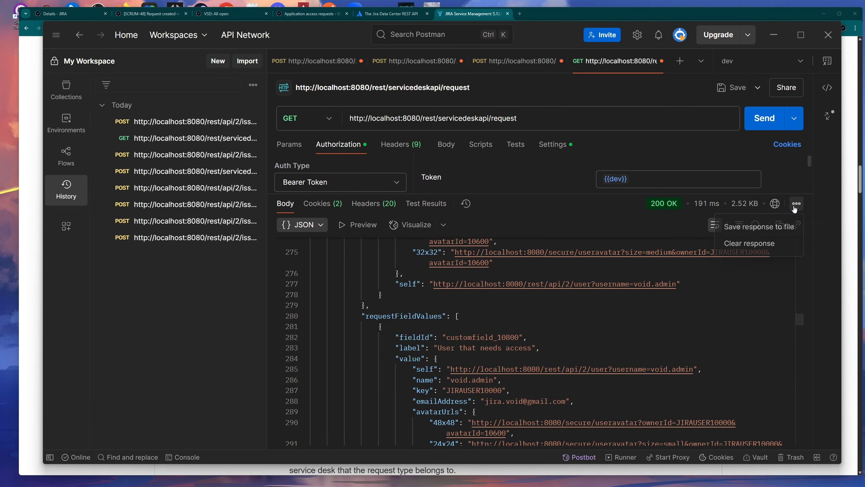
click(749, 243)
drag(506, 194, 509, 318)
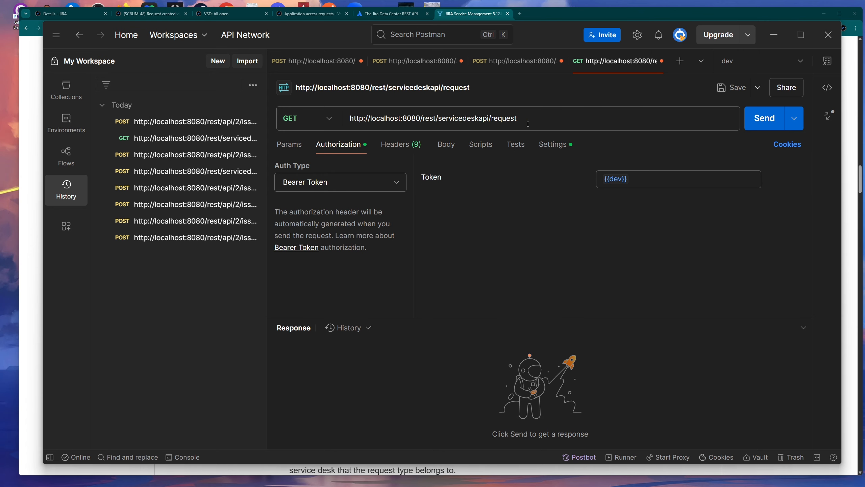
- Review the GET request's URL, body and settings, ending on its bearer token authorization
drag(525, 118, 345, 124)
click(488, 96)
click(451, 152)
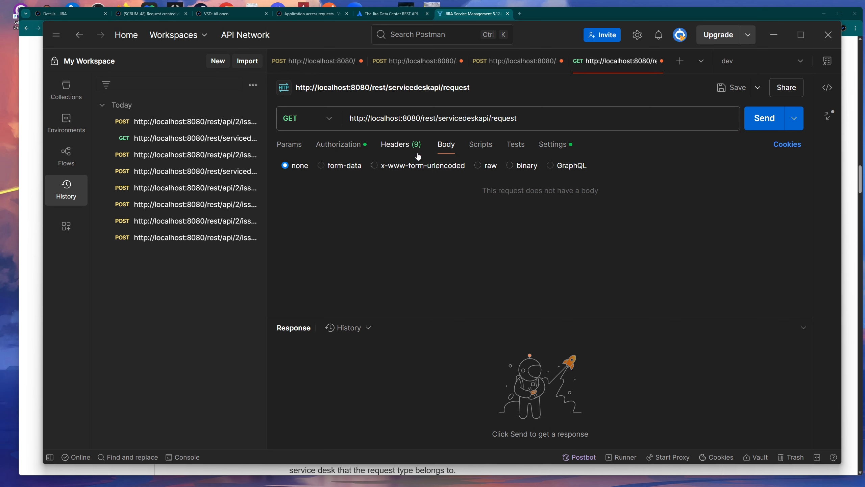
click(548, 145)
scroll(608, 241, down, 2)
scroll(511, 218, up, 2)
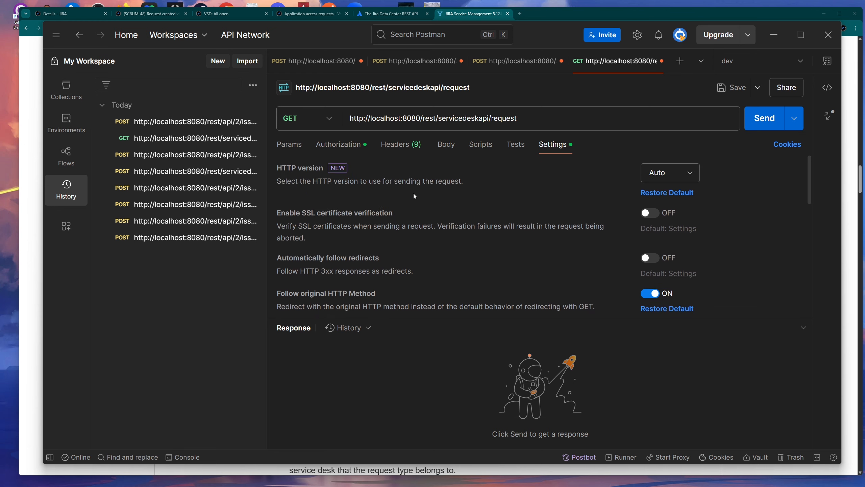
click(341, 145)
click(763, 119)
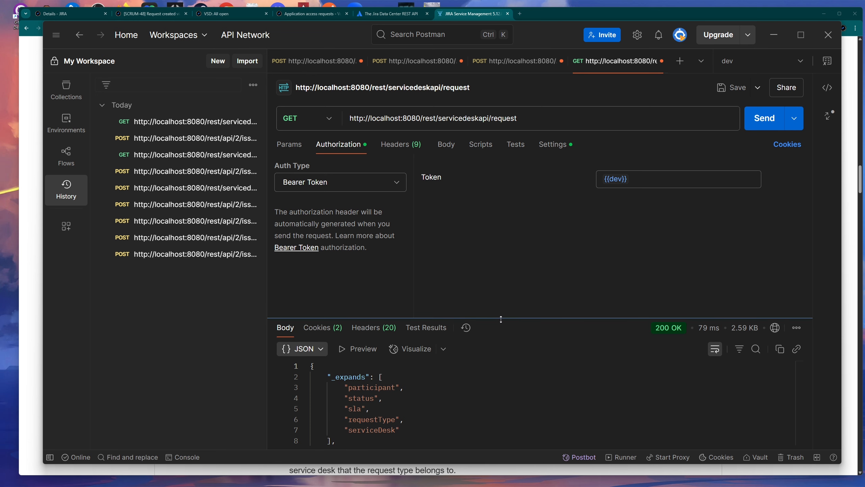
drag(501, 318, 493, 177)
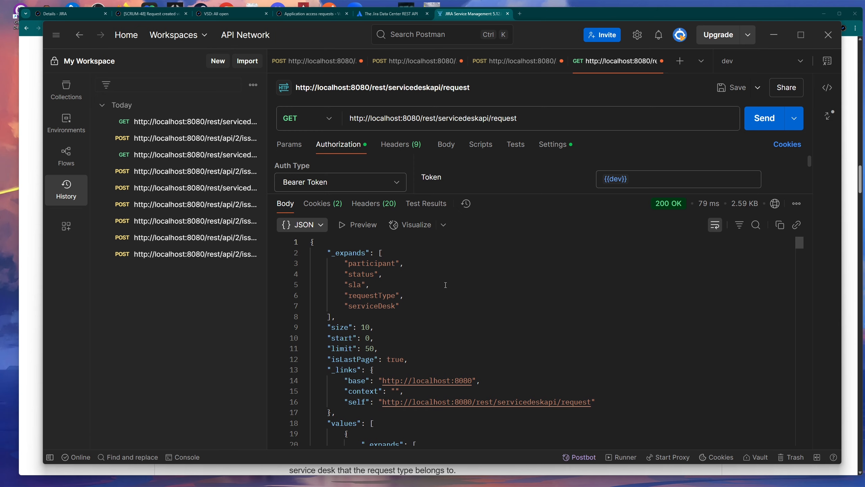
scroll(446, 284, down, 5)
scroll(470, 309, up, 4)
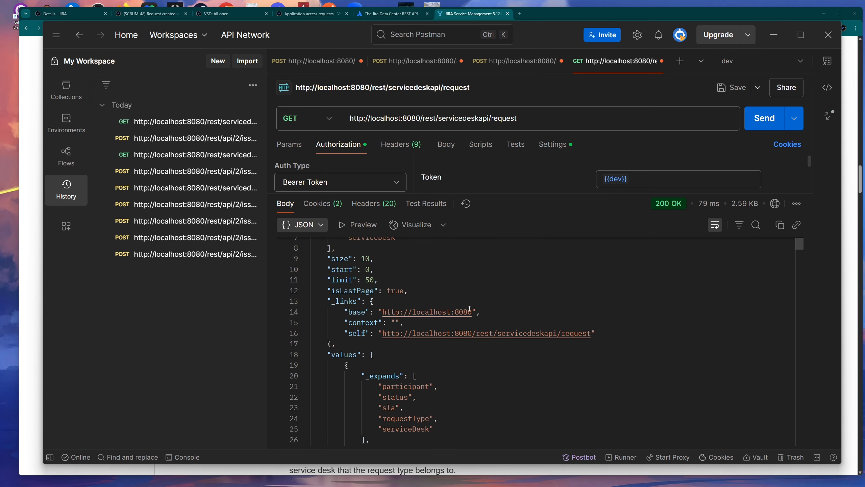
scroll(470, 308, down, 8)
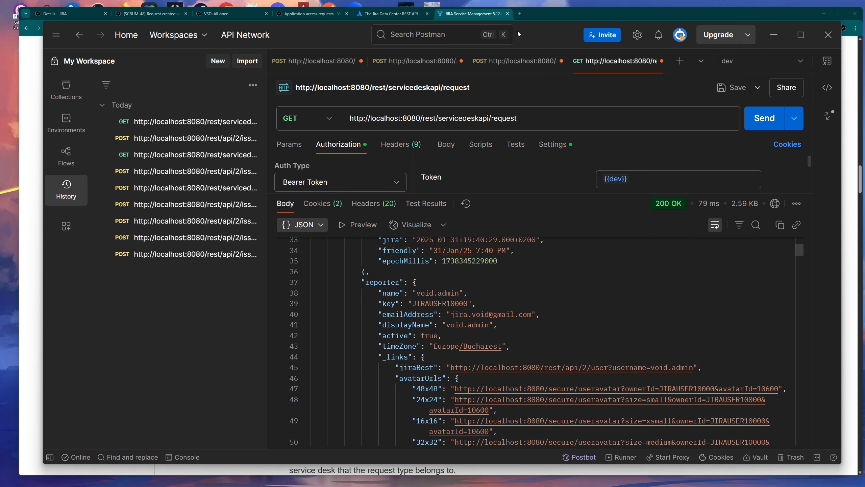
- Switch to the browser and open the customer portal's list of open requests in a new tab
click(477, 14)
click(312, 13)
click(795, 51)
middle_click(746, 71)
click(391, 13)
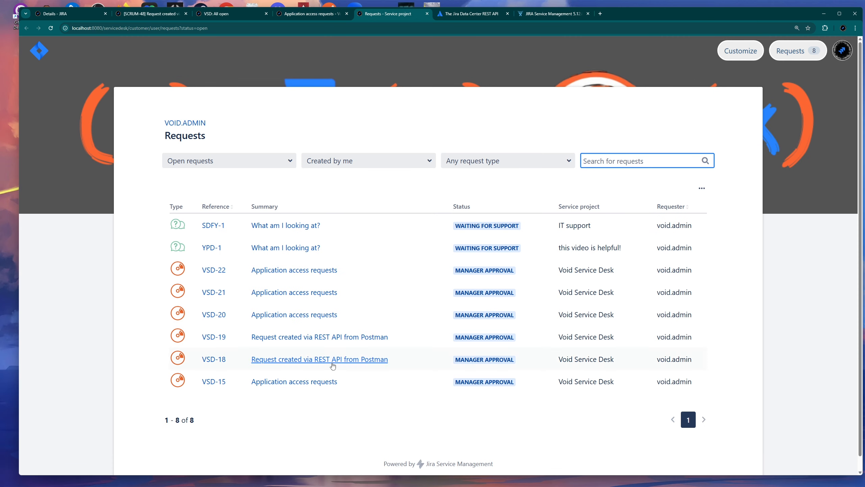
- Switch to Postman and examine the reporter and requestFieldValues sections of the first request in the response
click(517, 479)
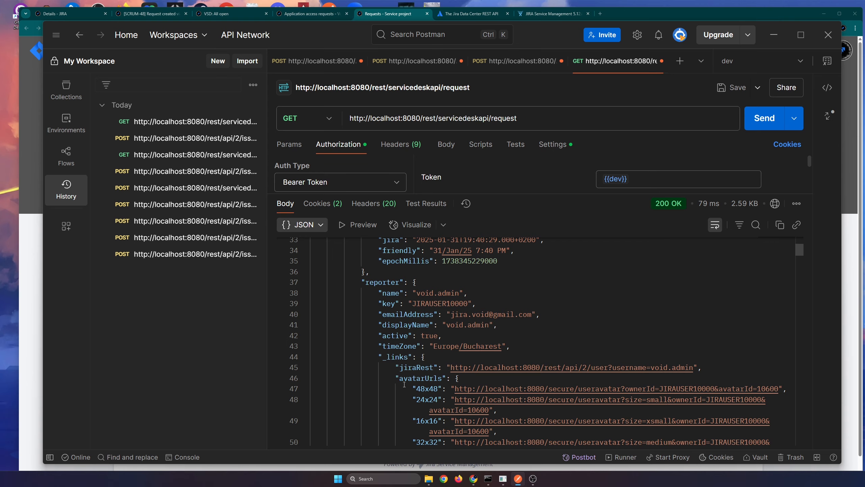
scroll(404, 384, down, 5)
scroll(523, 327, up, 5)
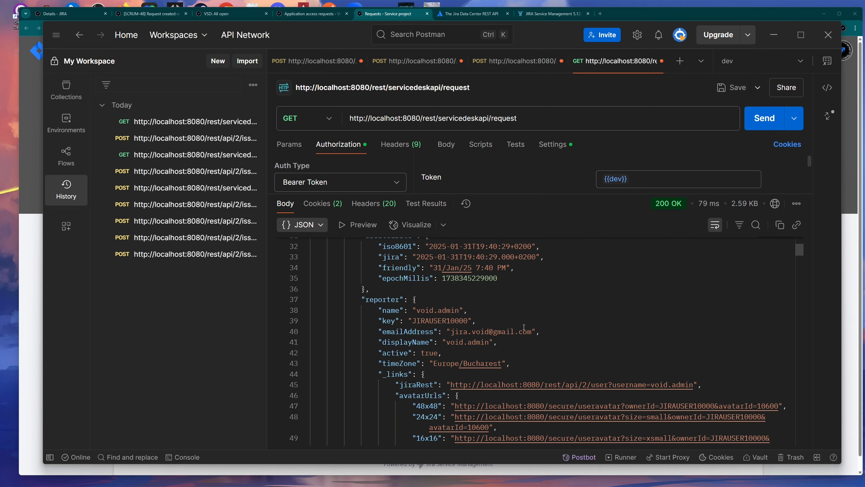
scroll(508, 336, down, 3)
scroll(484, 340, up, 2)
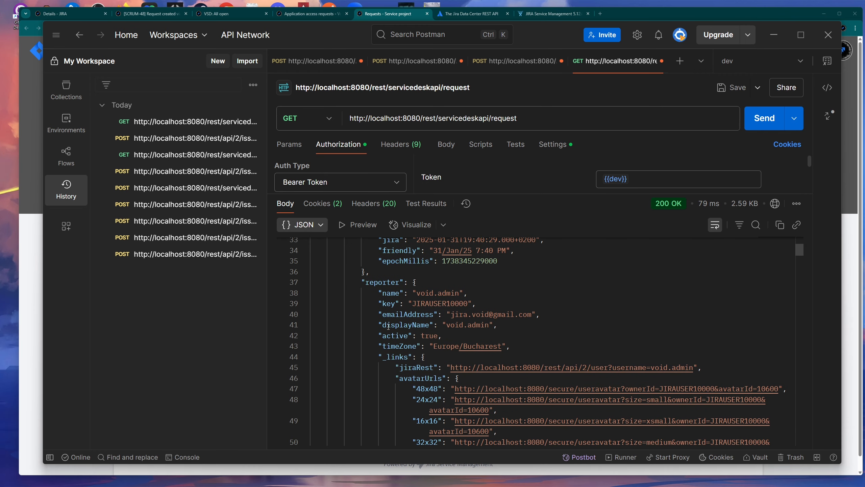
scroll(503, 295, down, 5)
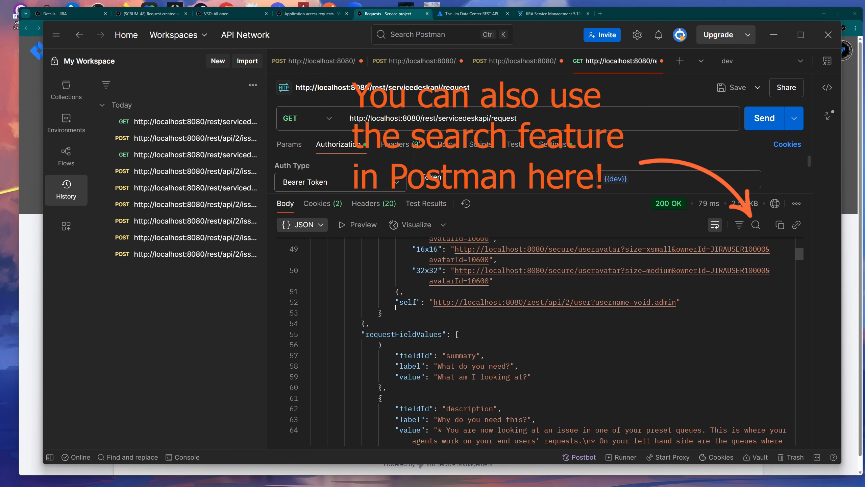
scroll(385, 324, down, 2)
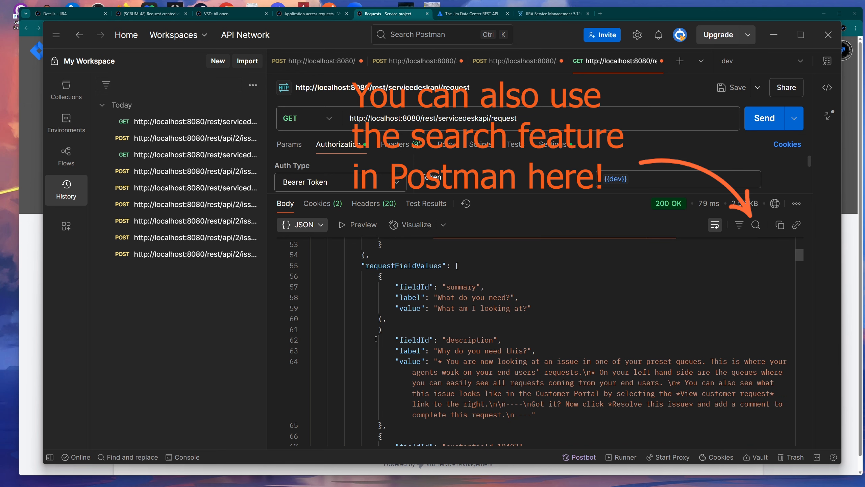
- Switch to the portal's Requests list and highlight the "What am I looking at?" summaries of SDFY-1 and YPD-1
click(636, 18)
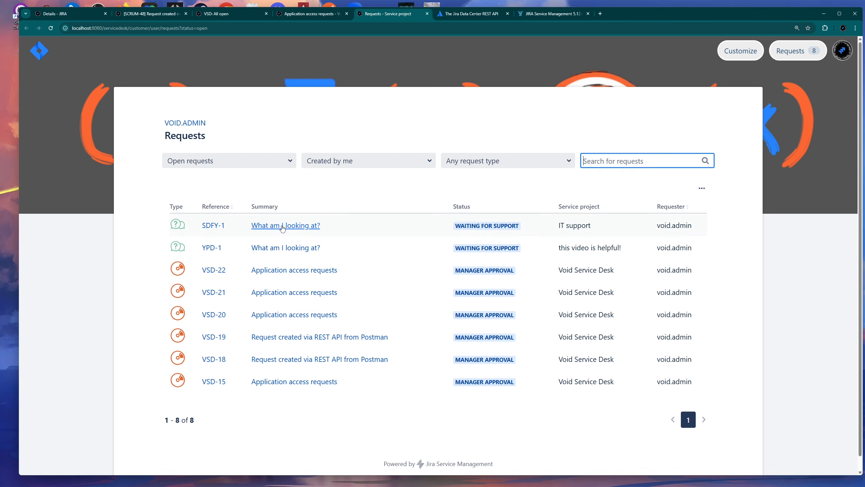
drag(341, 228, 251, 230)
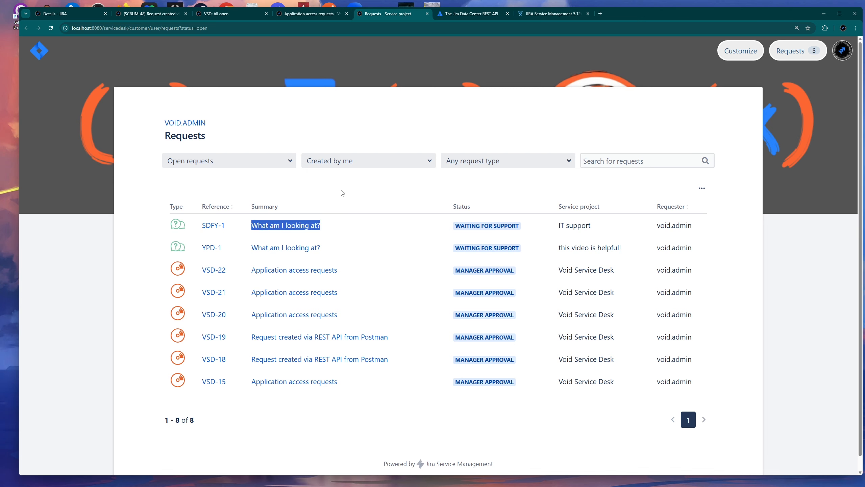
drag(335, 251, 251, 249)
click(365, 205)
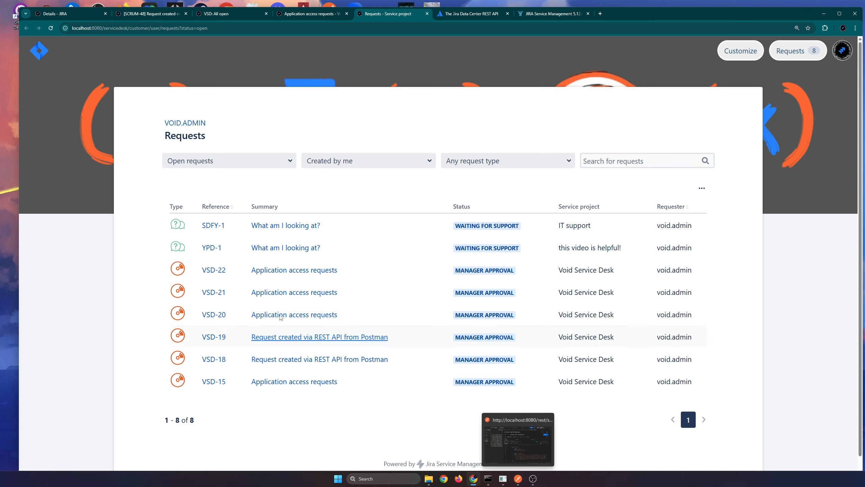
- Switch to Postman and examine the SDFY-1 and YPD-1 entries in the response, continuing to the third request's reporter and requestFieldValues sections
click(519, 479)
scroll(465, 367, down, 5)
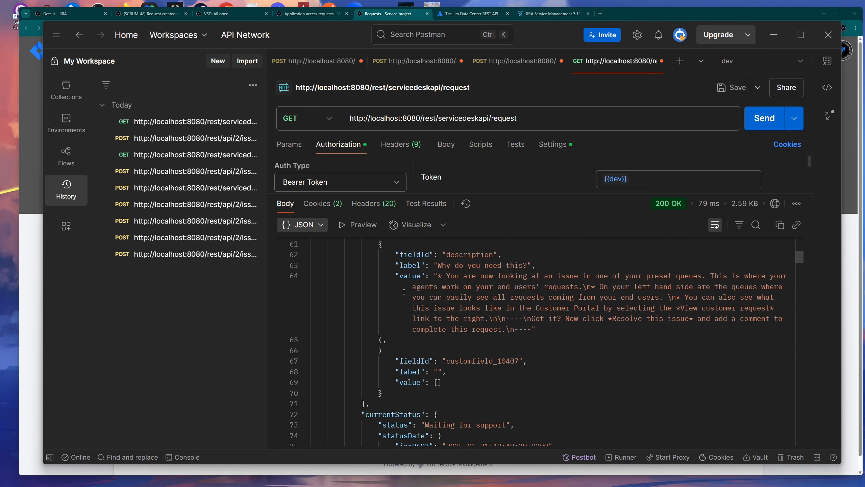
scroll(404, 290, down, 10)
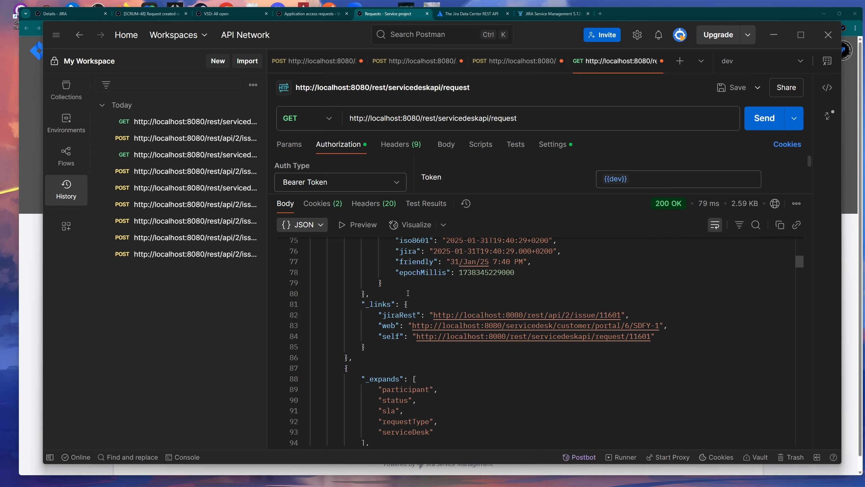
scroll(408, 300, down, 8)
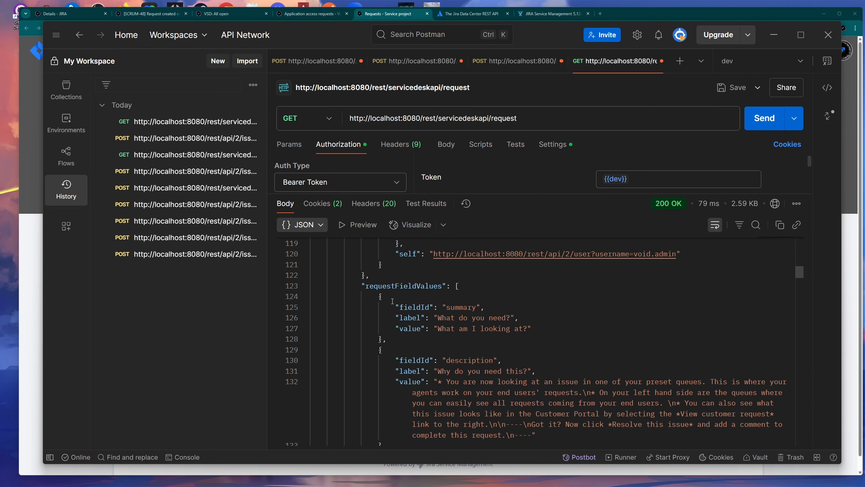
scroll(392, 300, down, 10)
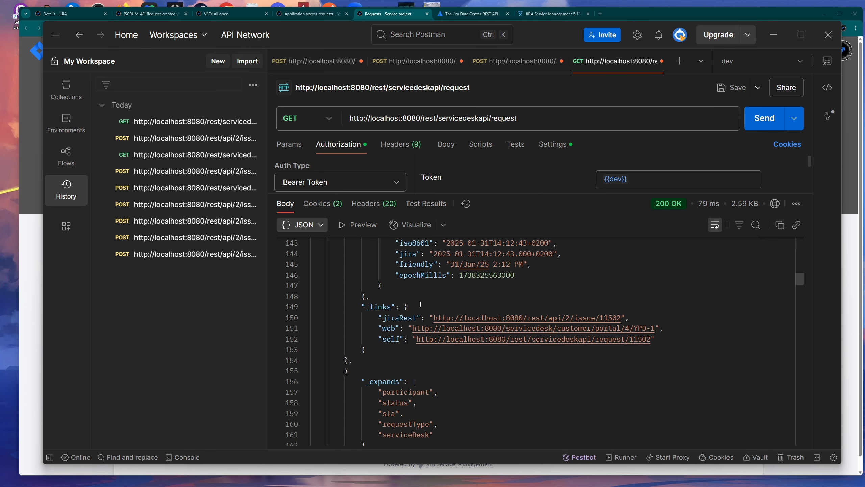
scroll(420, 303, down, 5)
scroll(422, 303, down, 12)
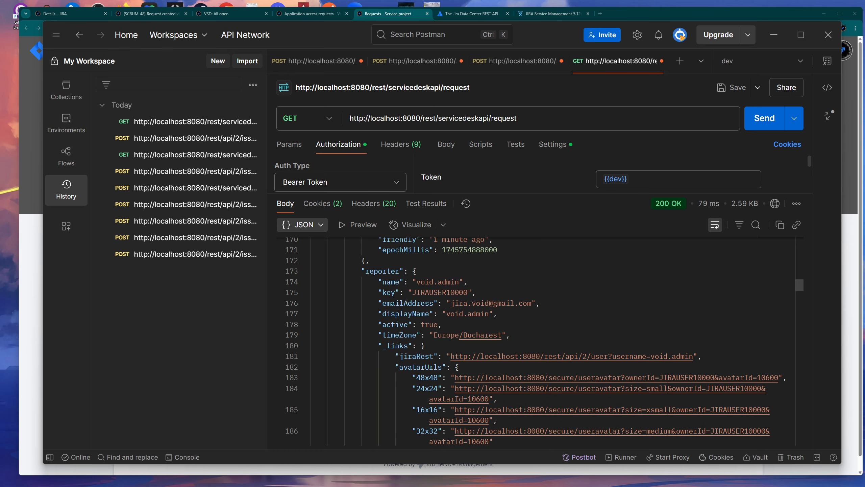
scroll(405, 299, up, 7)
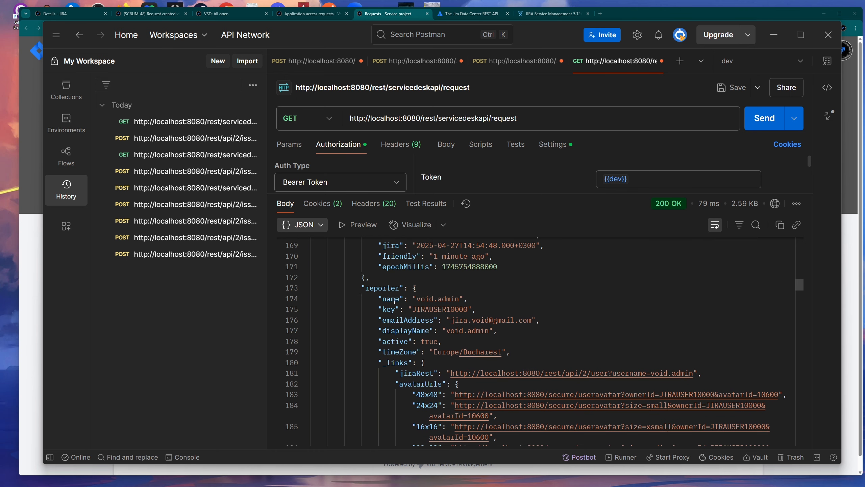
scroll(434, 310, up, 2)
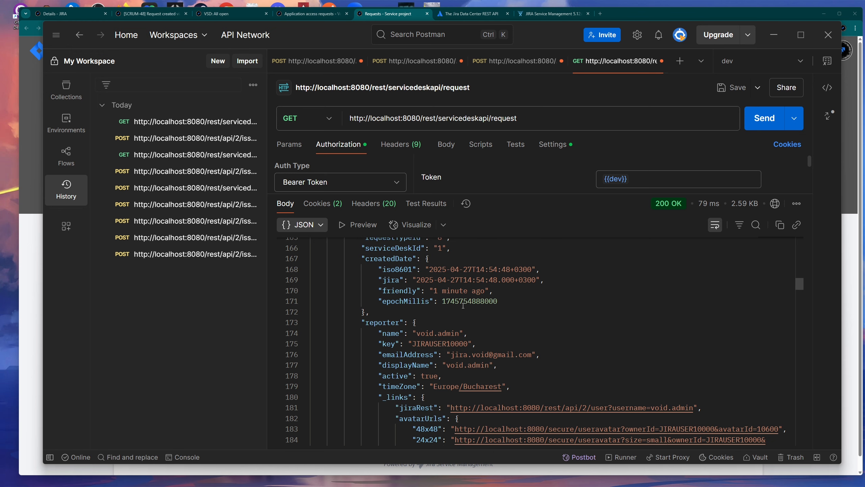
scroll(411, 317, down, 8)
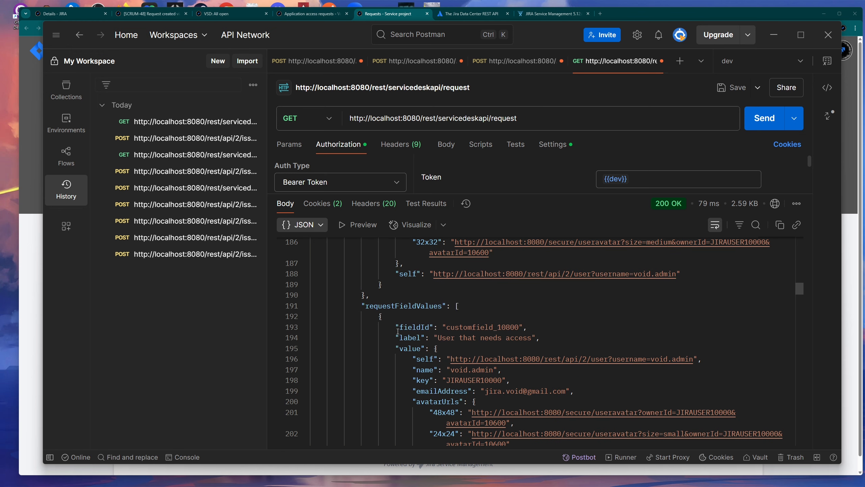
- Highlight the label "User that needs access" and its fieldId customfield_10800 in the third request's requestFieldValues
drag(436, 337, 533, 338)
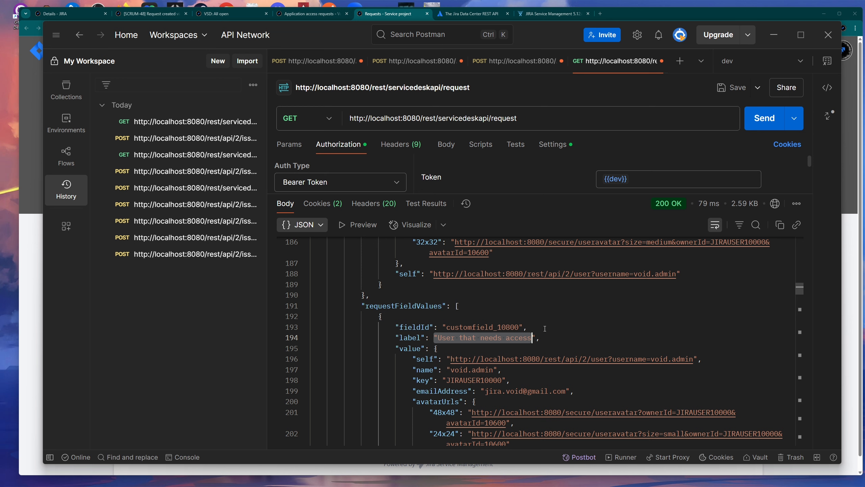
scroll(545, 328, down, 1)
scroll(502, 293, down, 1)
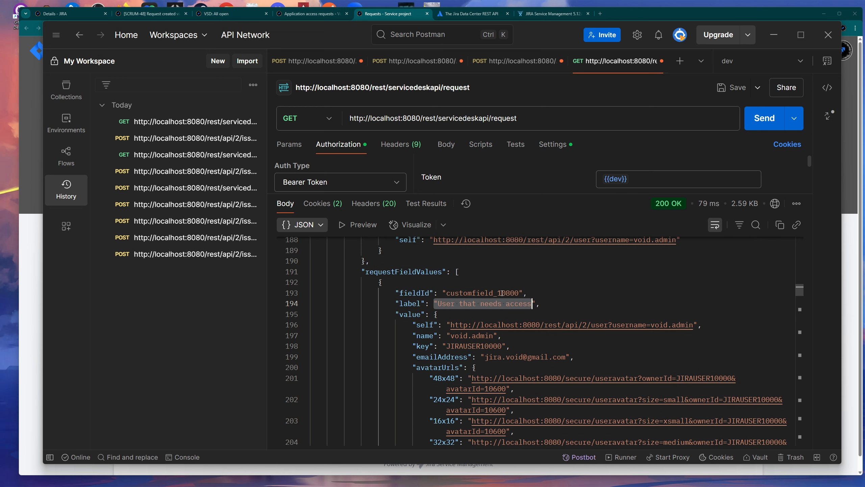
drag(444, 292, 519, 291)
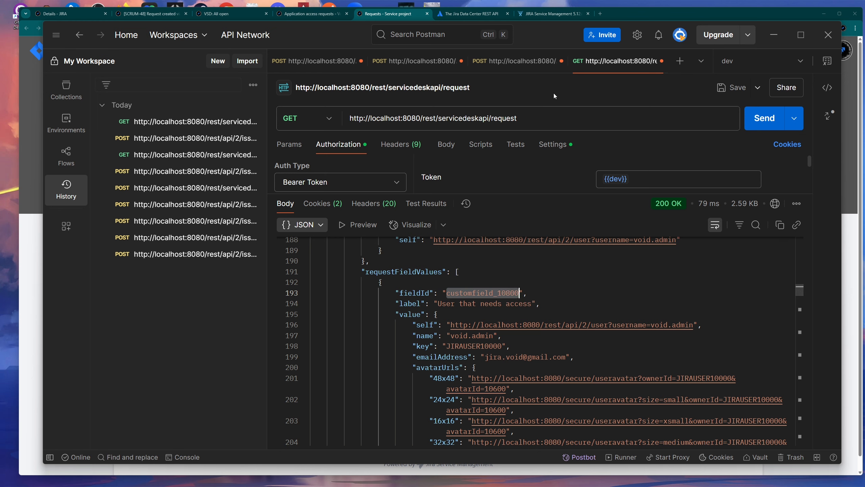
- Switch to the browser, show the VSD-22 request, and highlight its "User that needs access" label under Details
click(616, 14)
click(338, 14)
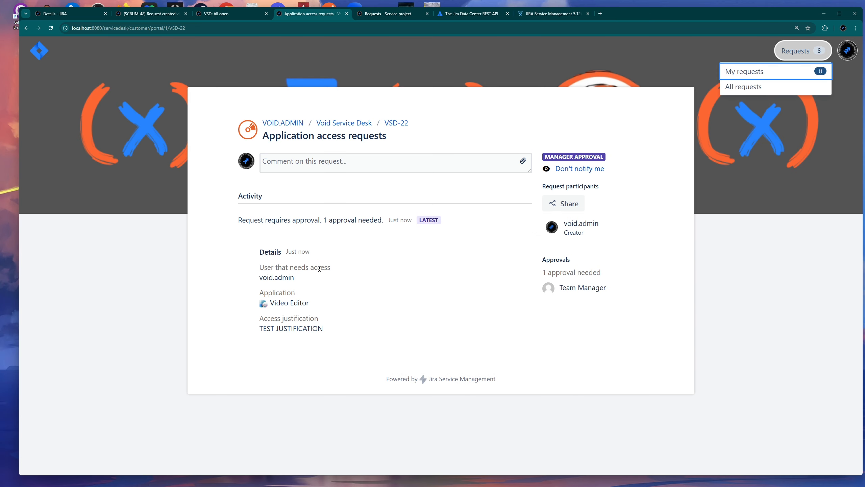
drag(332, 268, 268, 268)
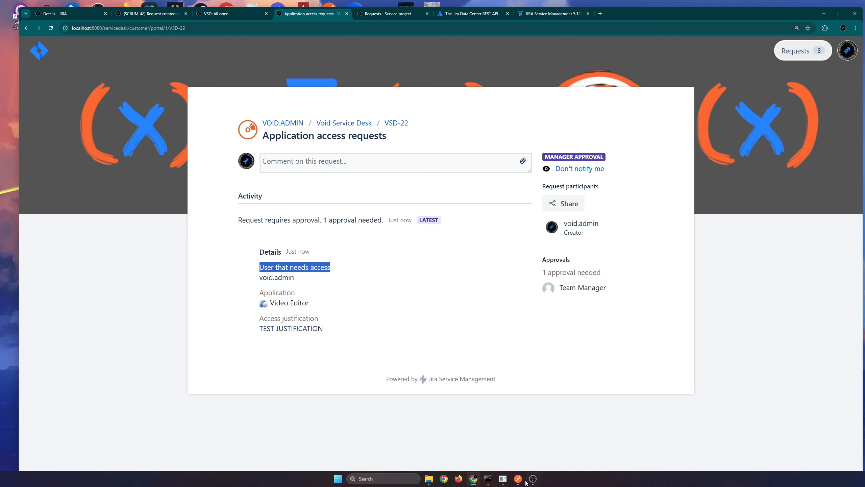
- Switch to Postman, highlight the name value inside the "User that needs access" field, and move on to the Application field
click(518, 484)
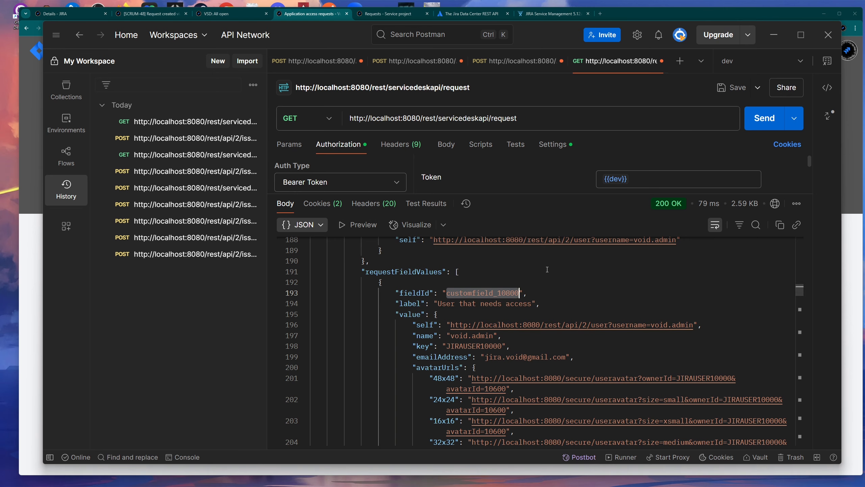
scroll(523, 303, down, 5)
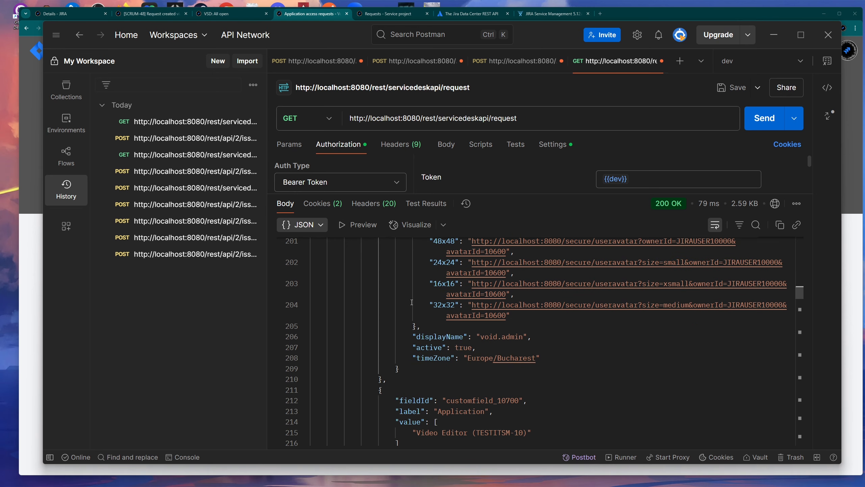
scroll(398, 304, up, 4)
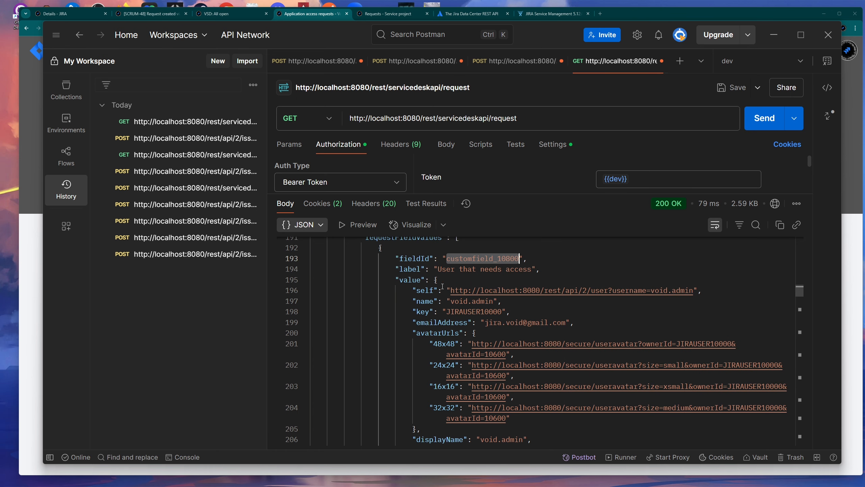
drag(450, 301, 496, 300)
scroll(400, 294, down, 3)
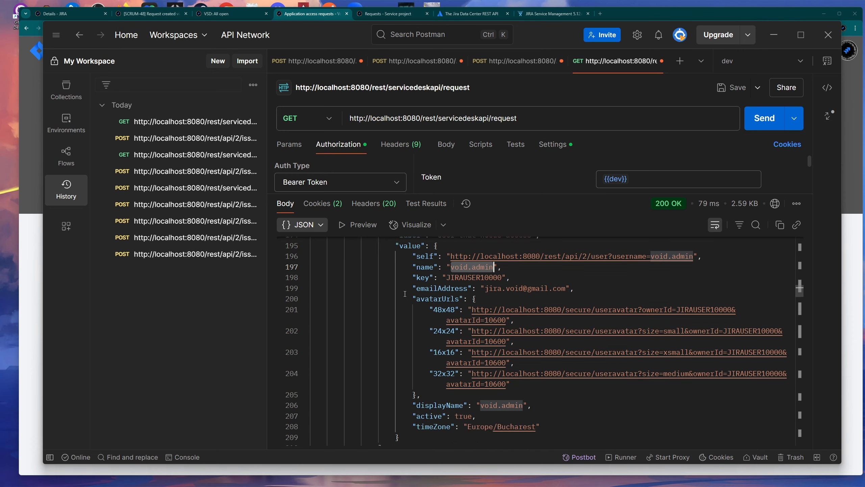
scroll(402, 297, down, 2)
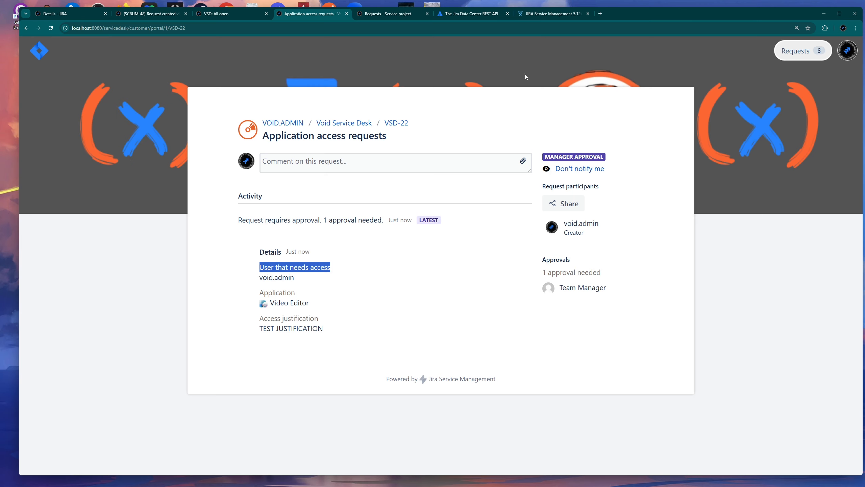
- Highlight VSD-22's Application label in the portal and its matching fieldId customfield_10700 in the Postman response
key(alt+Tab)
drag(296, 293, 260, 293)
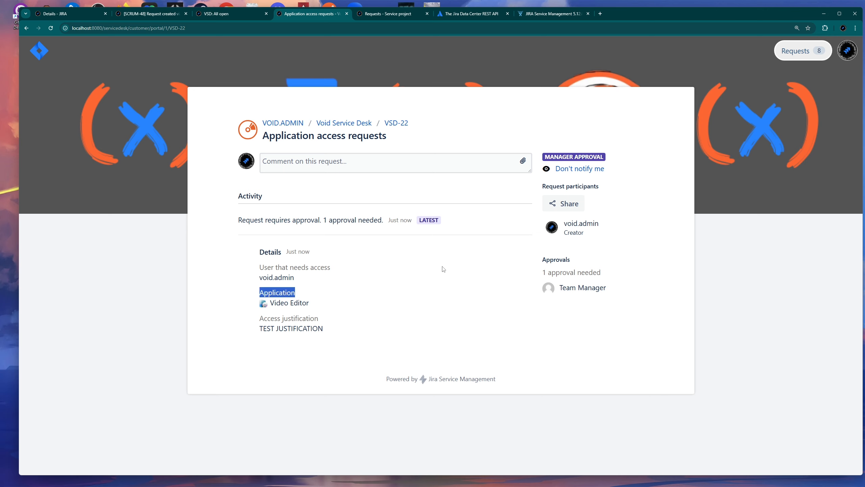
click(518, 479)
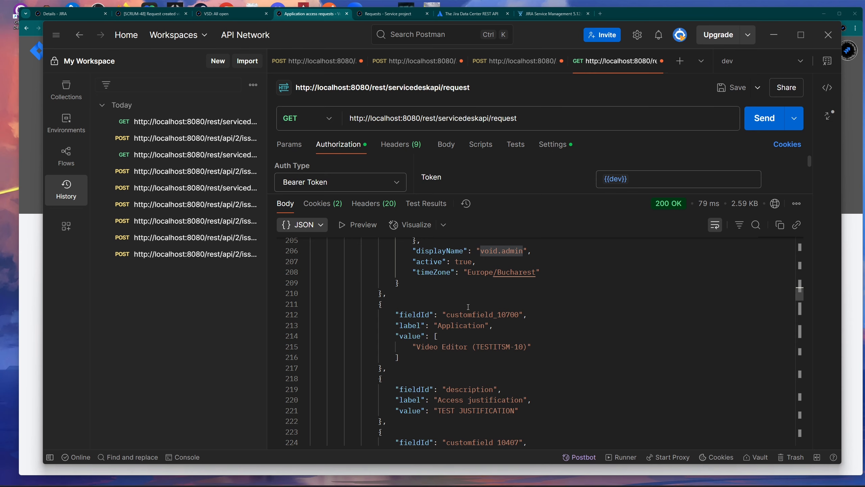
scroll(441, 318, up, 1)
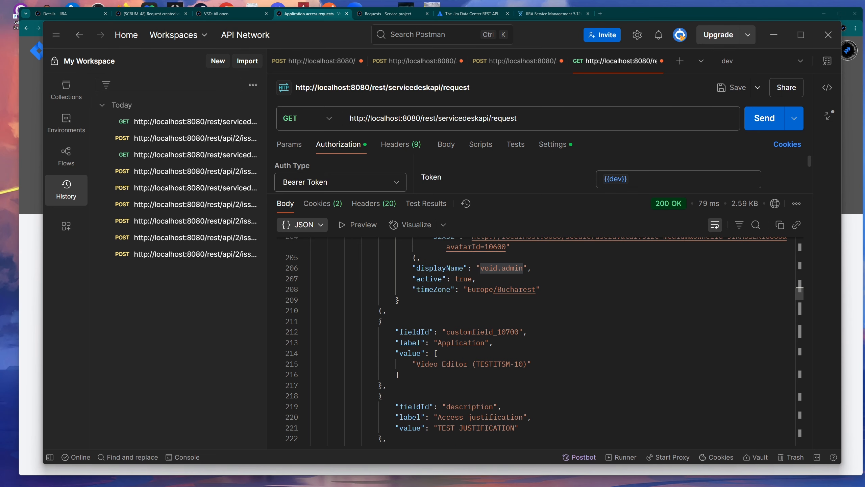
drag(438, 341, 519, 331)
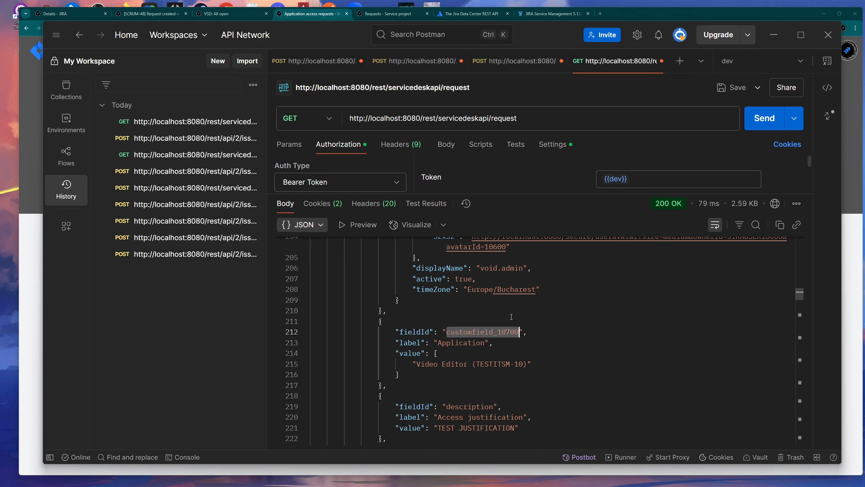
- Highlight VSD-22's "Access justification" label in the portal and the matching label in the Postman response
click(619, 20)
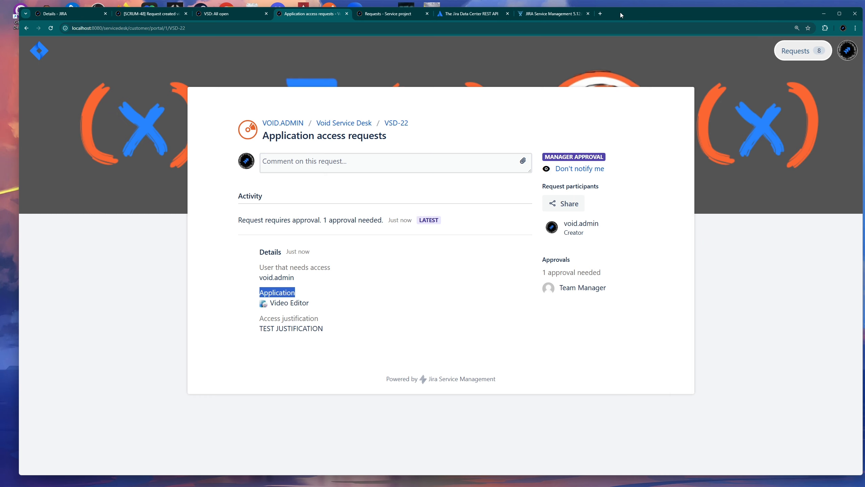
drag(328, 322, 259, 319)
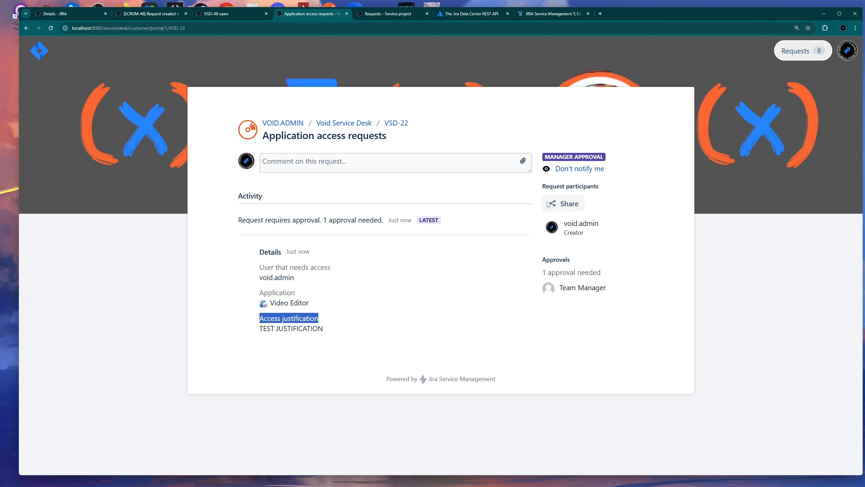
click(519, 480)
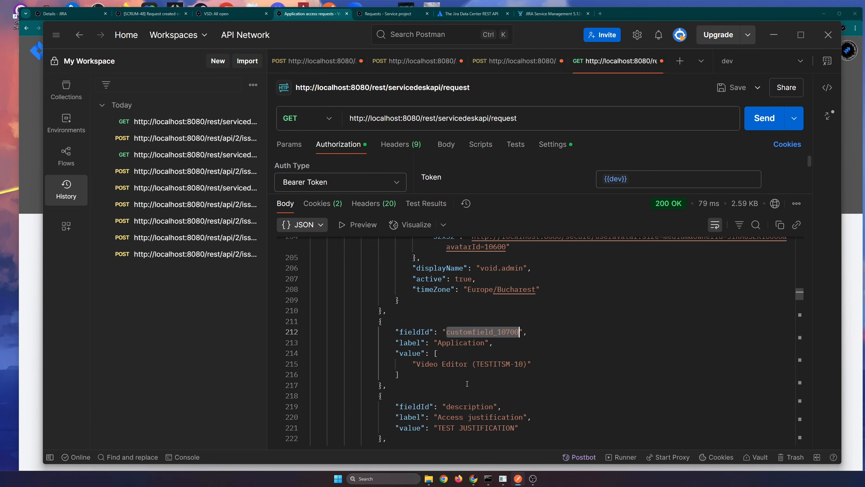
scroll(445, 340, down, 1)
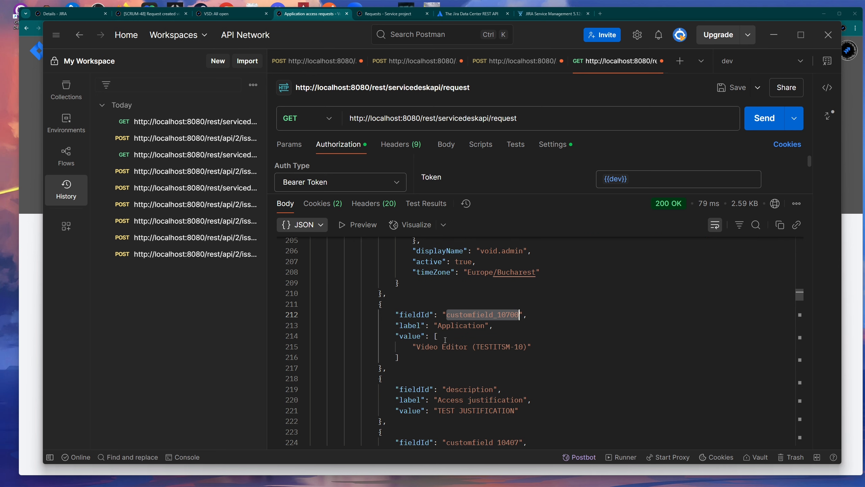
click(448, 376)
scroll(442, 376, down, 2)
drag(439, 366, 524, 365)
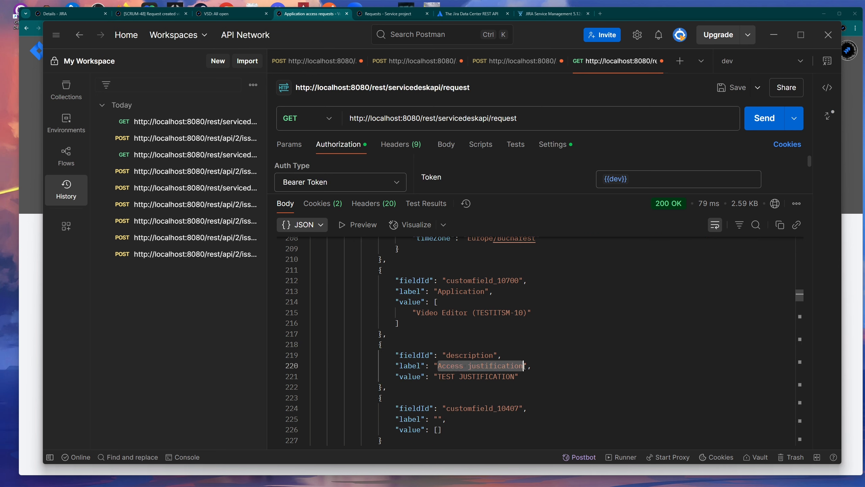
- Highlight the fieldId "description" and the value "TEST JUSTIFICATION" of the Access justification field
click(533, 366)
drag(446, 354, 493, 352)
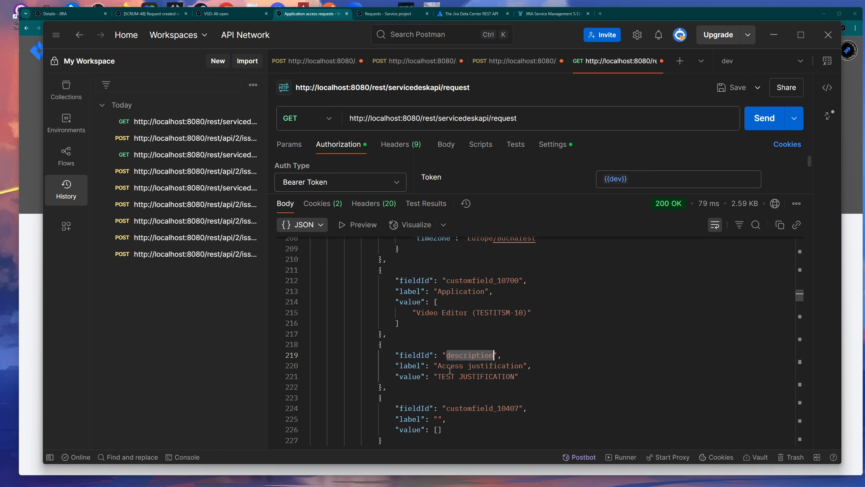
drag(438, 377, 515, 376)
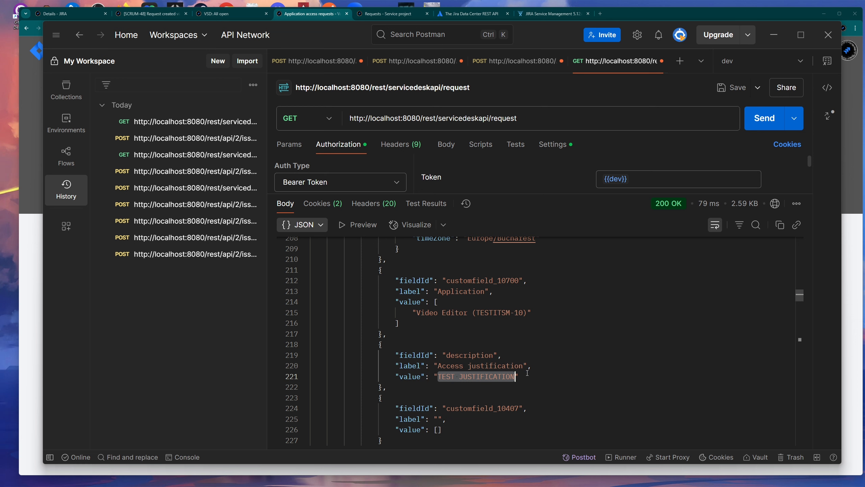
click(542, 376)
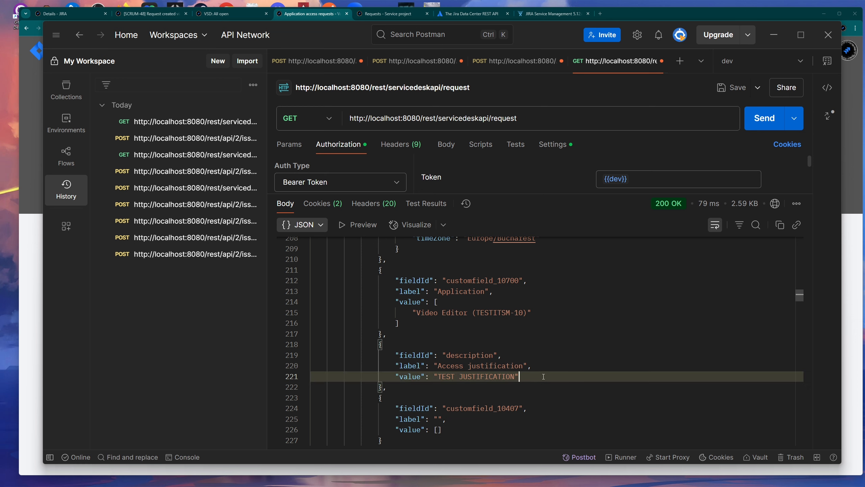
- Review the preceding field values in the response, then switch to the browser and highlight VSD-22's entire Details section
scroll(540, 378, up, 2)
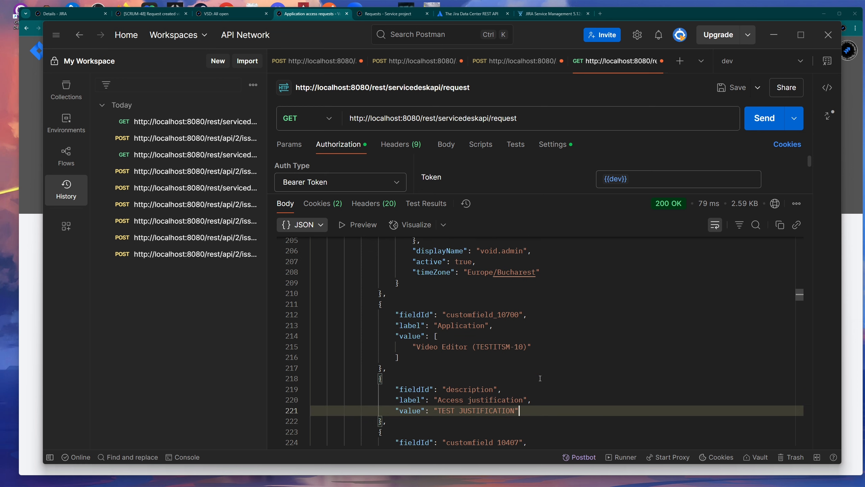
scroll(542, 378, up, 5)
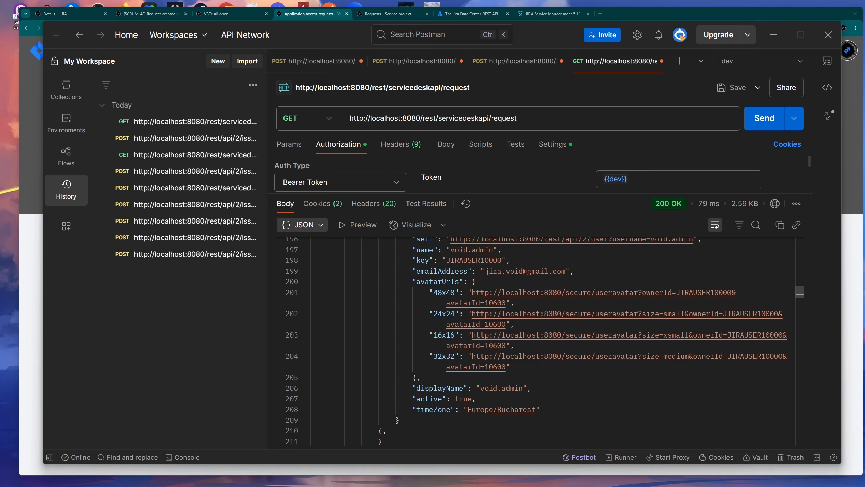
click(619, 21)
drag(346, 334, 252, 252)
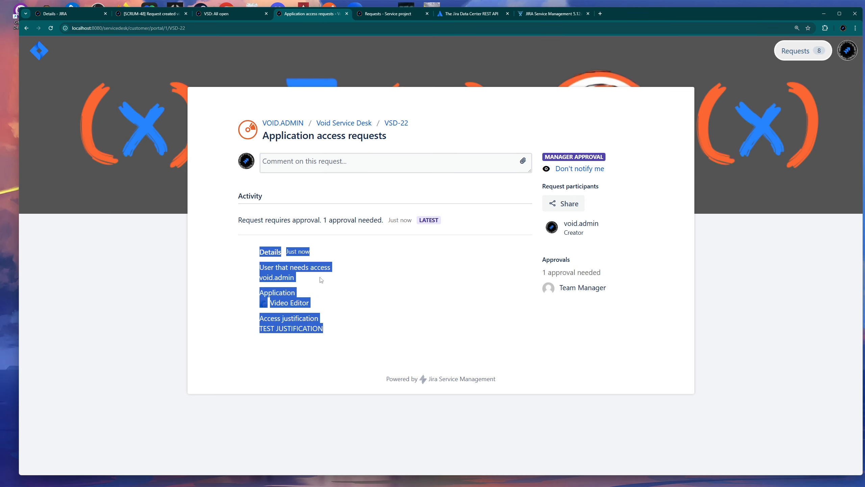
- Switch to Postman and highlight the fieldId customfield_10800 of the "User that needs access" field in the GET response
click(517, 479)
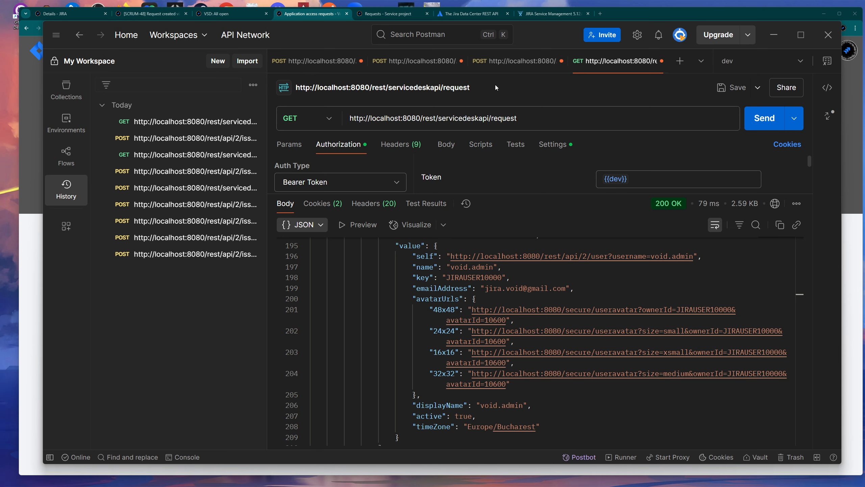
scroll(447, 306, up, 3)
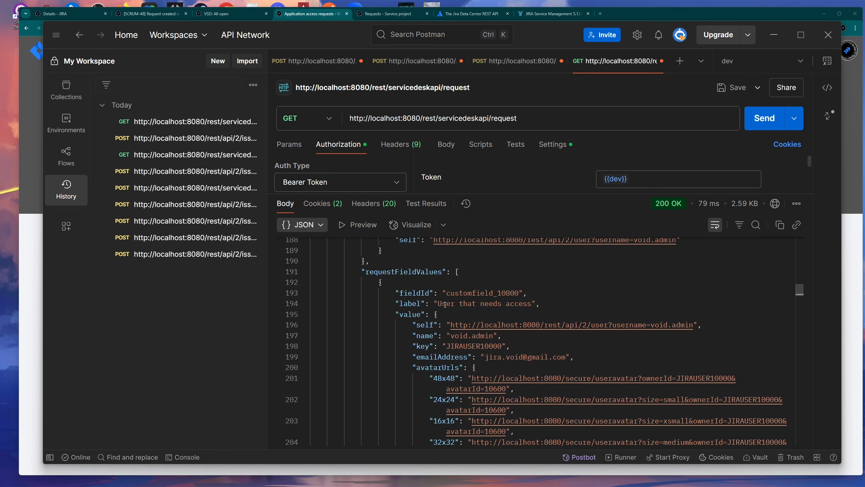
drag(446, 292, 519, 293)
scroll(465, 303, down, 1)
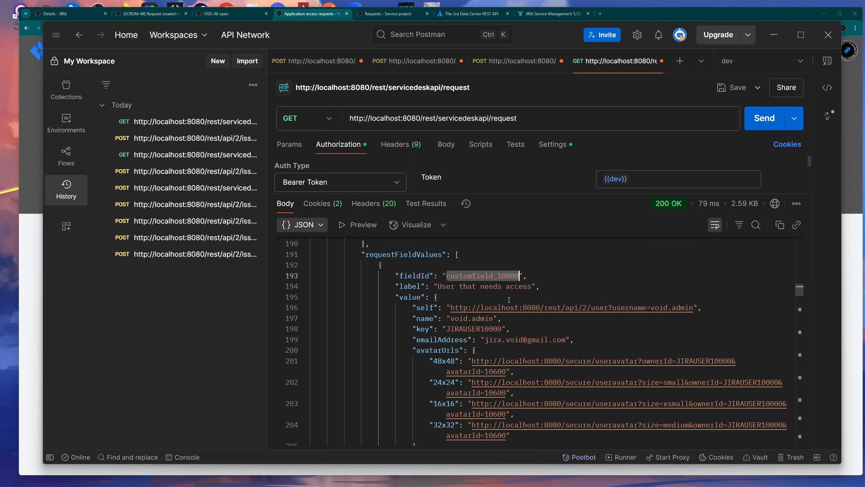
scroll(506, 300, down, 1)
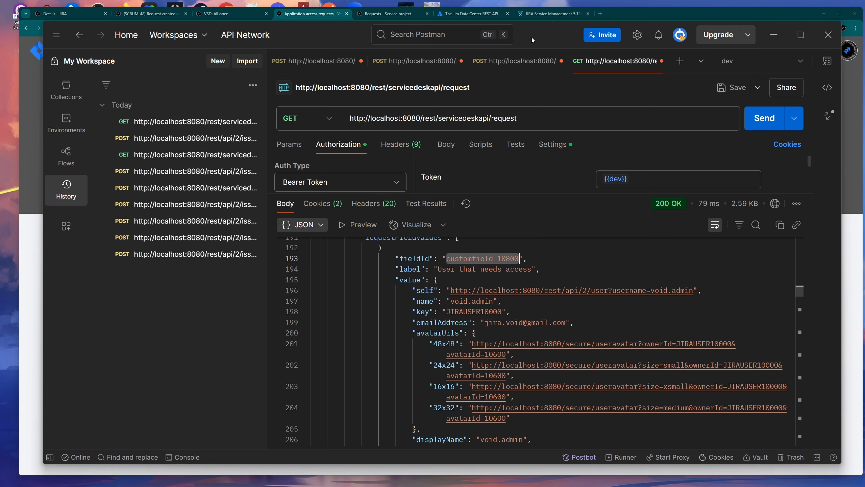
- In the browser's Jira Service Management REST API reference, find the single-user picker custom field and highlight its example value format
click(537, 14)
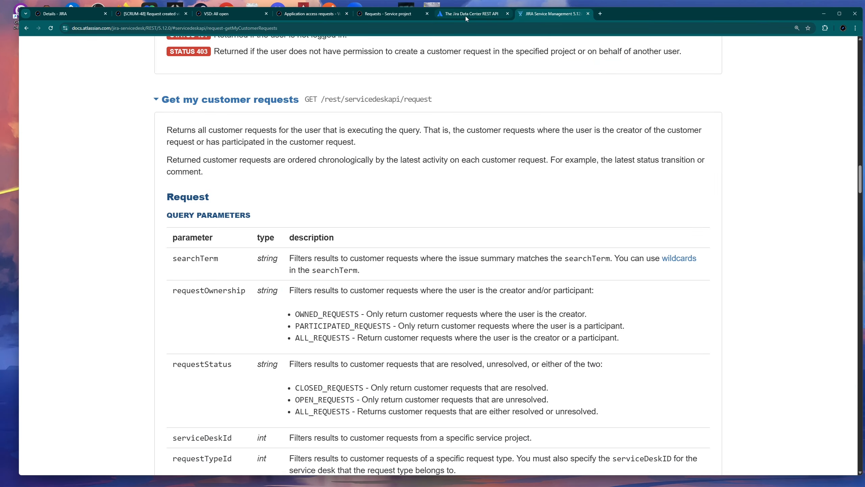
scroll(452, 261, down, 15)
scroll(453, 261, down, 20)
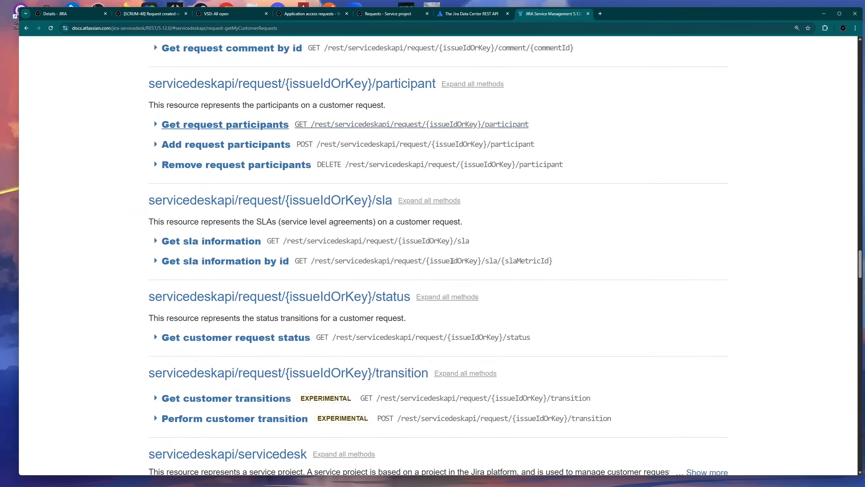
scroll(457, 263, down, 20)
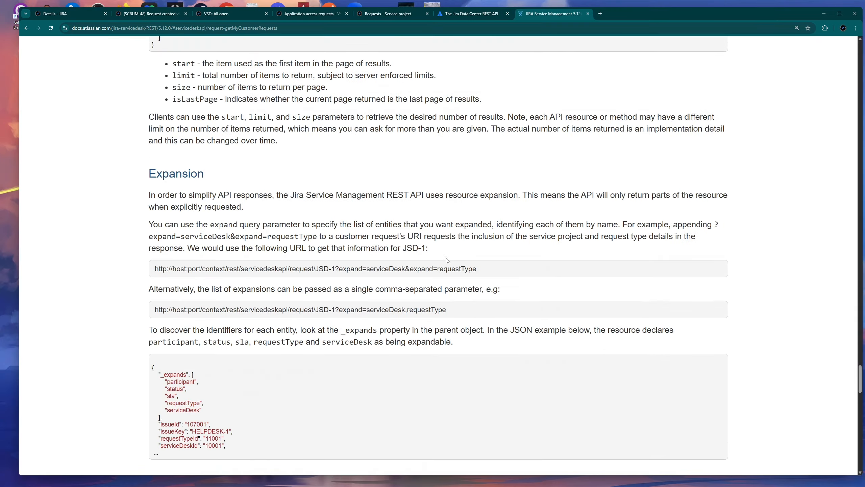
scroll(136, 274, down, 12)
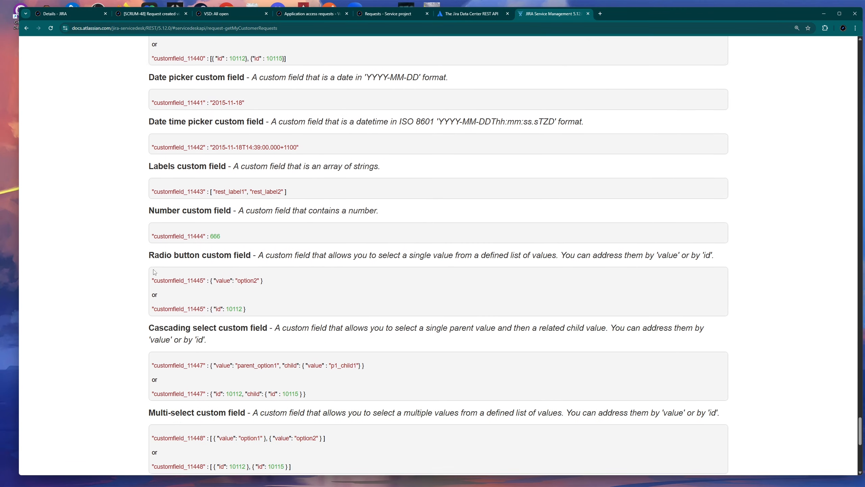
scroll(131, 274, down, 4)
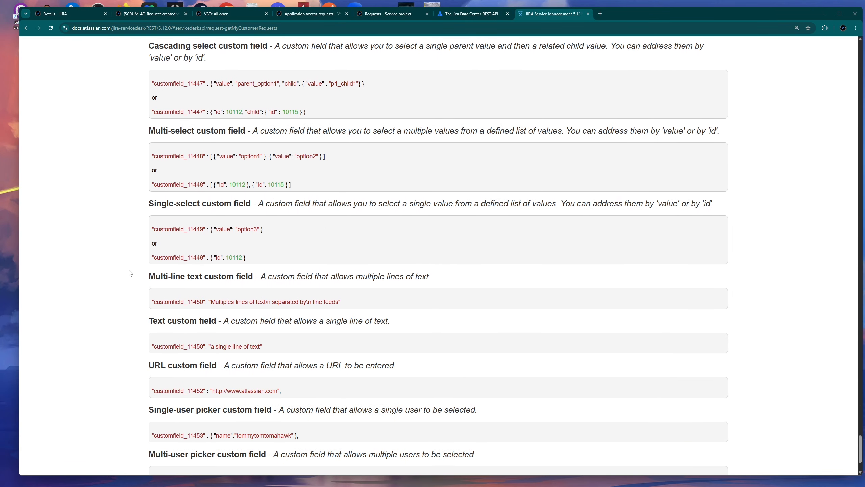
drag(155, 314, 297, 341)
click(215, 346)
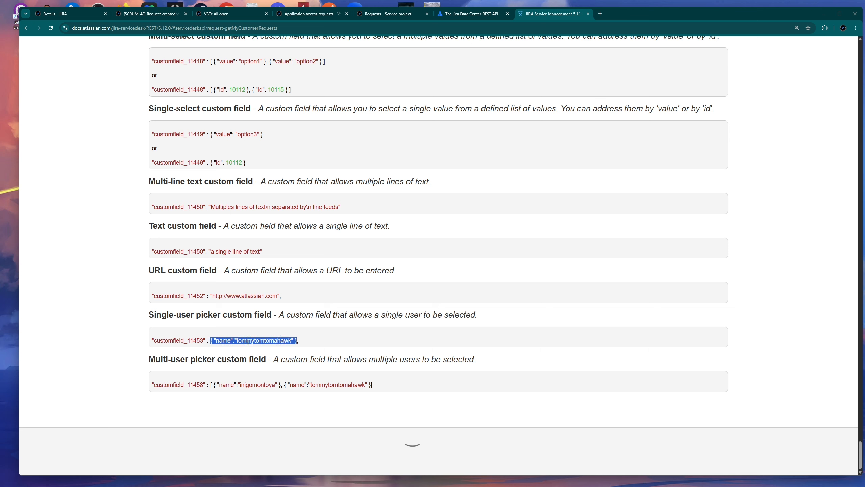
click(322, 340)
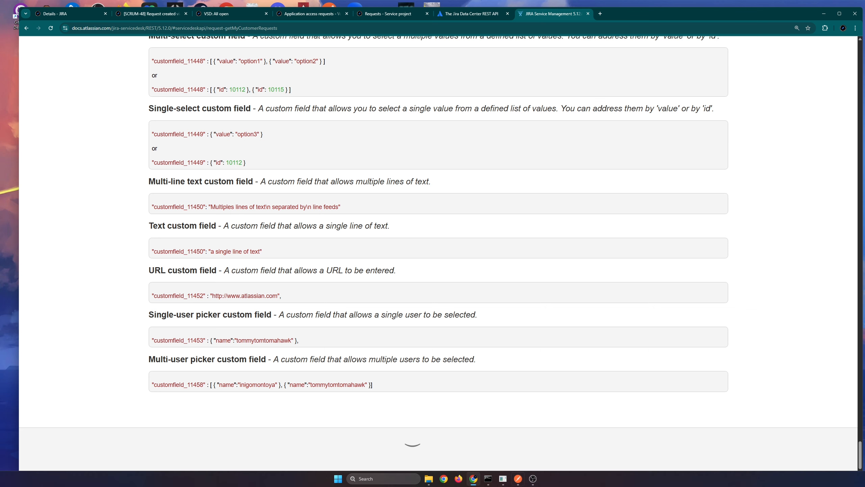
- Switch to Postman, highlight the "name" entry in the value of customfield_10800, and review the rest of that value
click(518, 479)
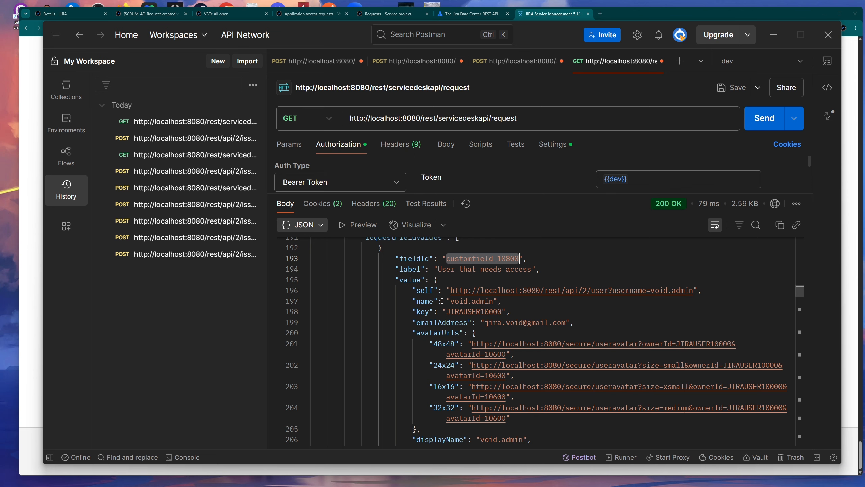
drag(413, 301, 499, 302)
click(505, 302)
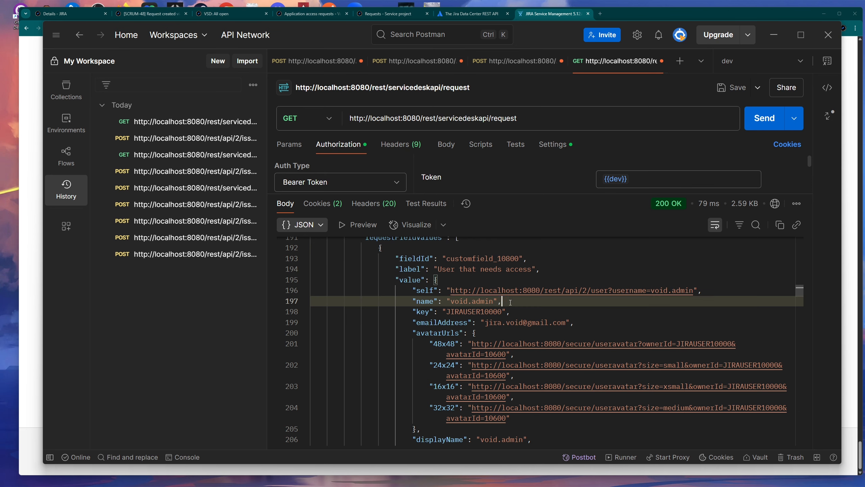
scroll(418, 288, up, 1)
scroll(418, 287, down, 1)
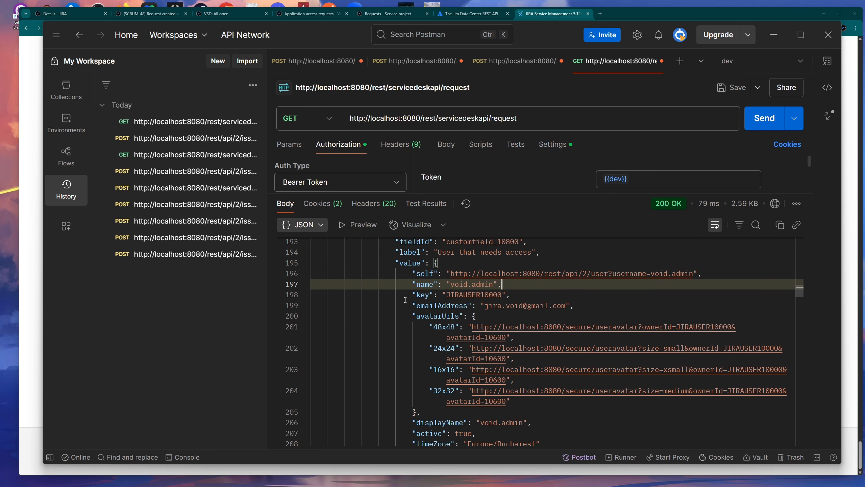
scroll(406, 299, down, 5)
- Open the POST servicedeskapi/request and highlight the customfield_10800, customfield_10700 and description lines in its body
click(420, 62)
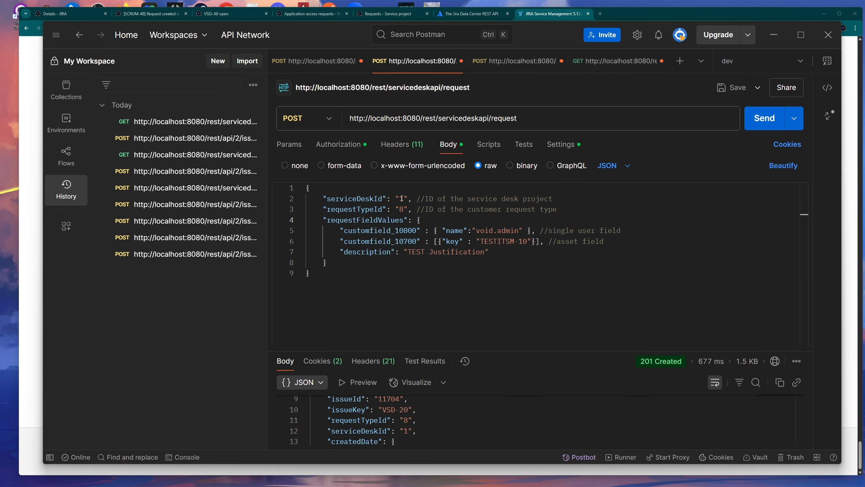
click(411, 209)
drag(341, 232, 621, 232)
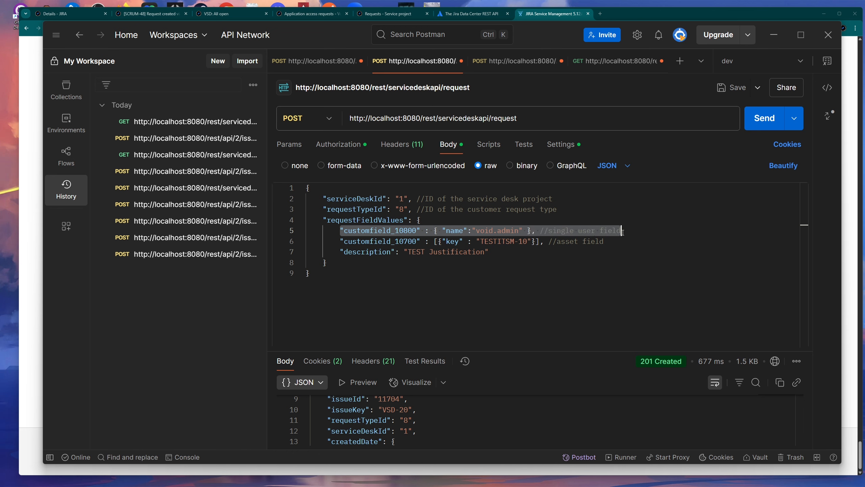
click(629, 232)
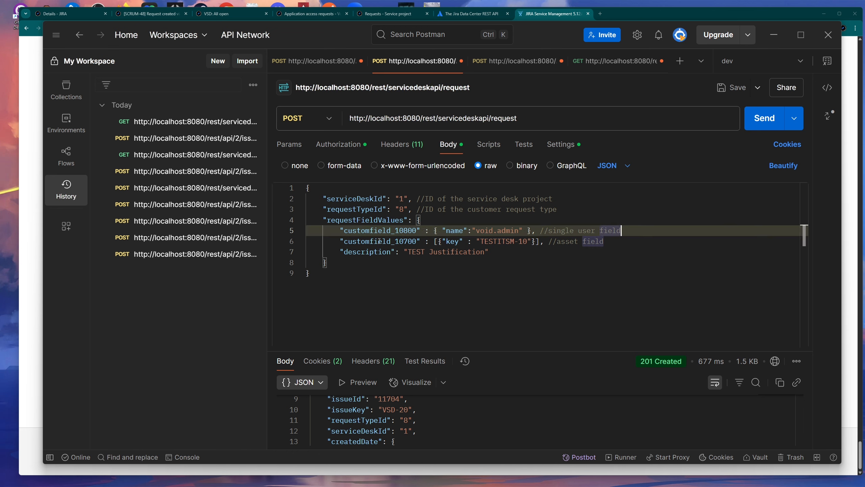
drag(340, 242, 607, 241)
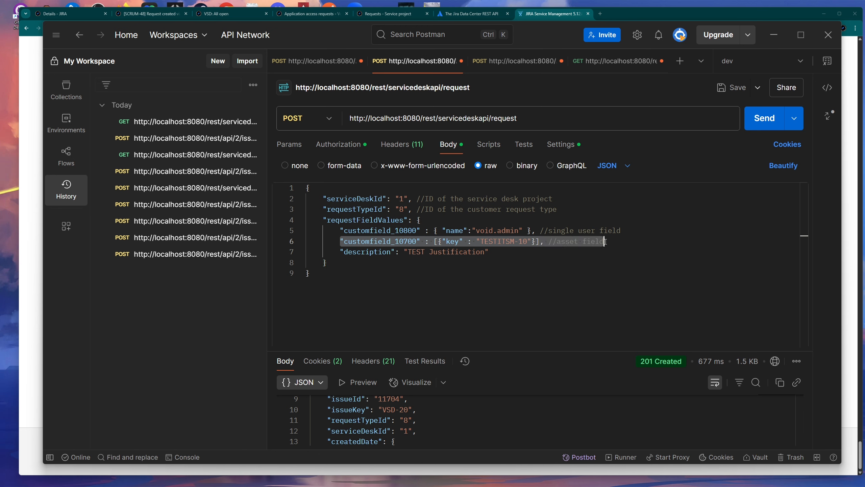
click(612, 242)
drag(500, 252, 339, 252)
click(378, 262)
click(491, 249)
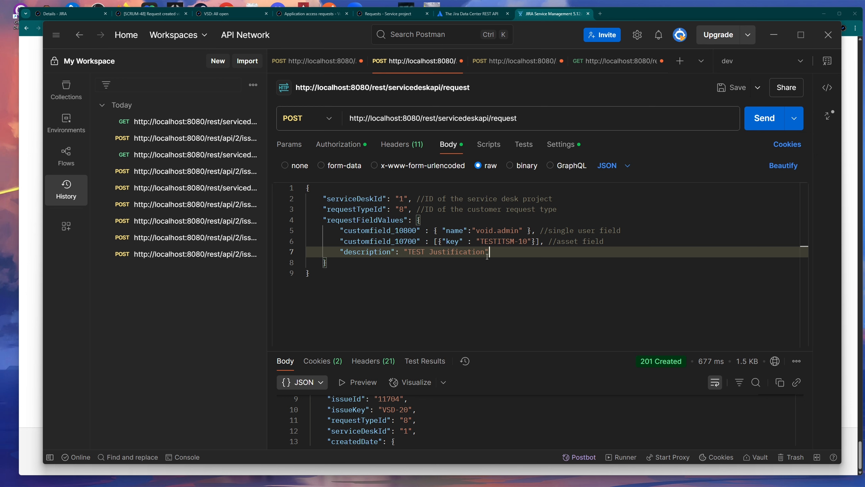
- Clear the old response of the POST request and enlarge the response area
click(796, 361)
click(759, 401)
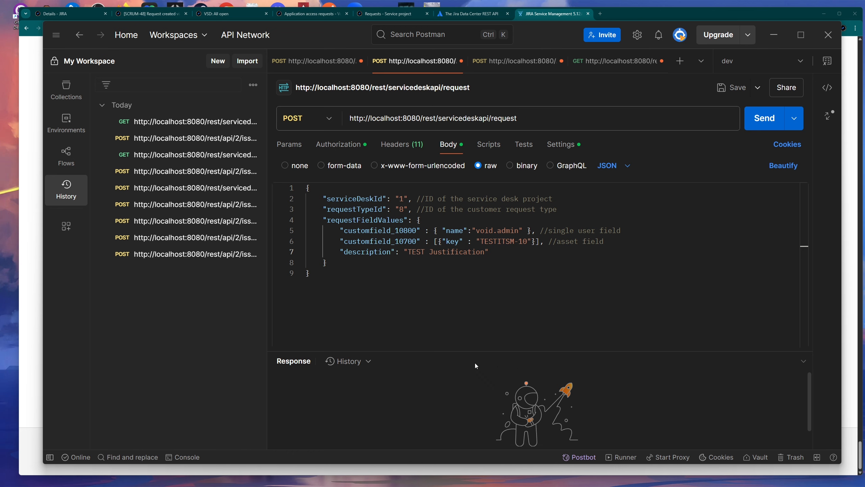
drag(403, 351, 405, 322)
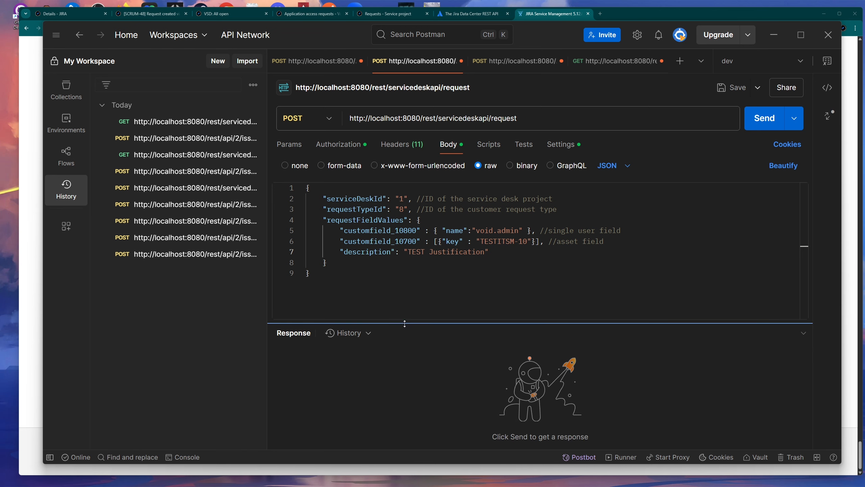
- Change the description value in the request body to "TEST Justification FROM API"
click(485, 251)
text(FROM API)
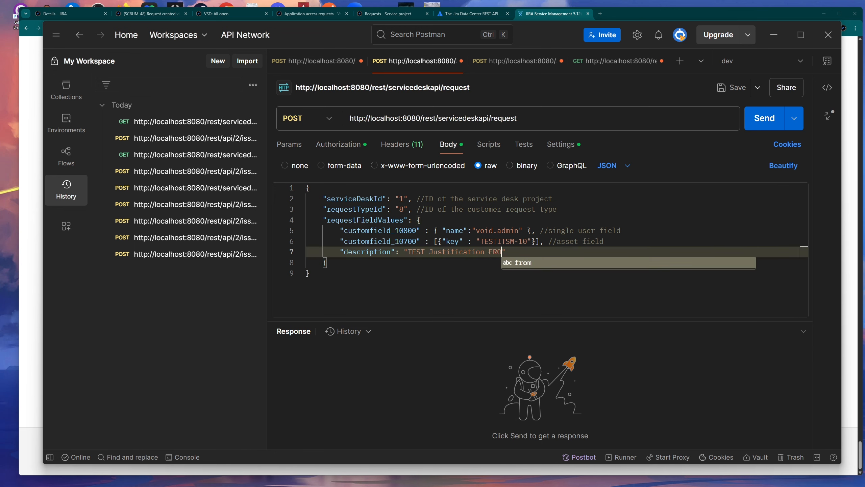
click(490, 272)
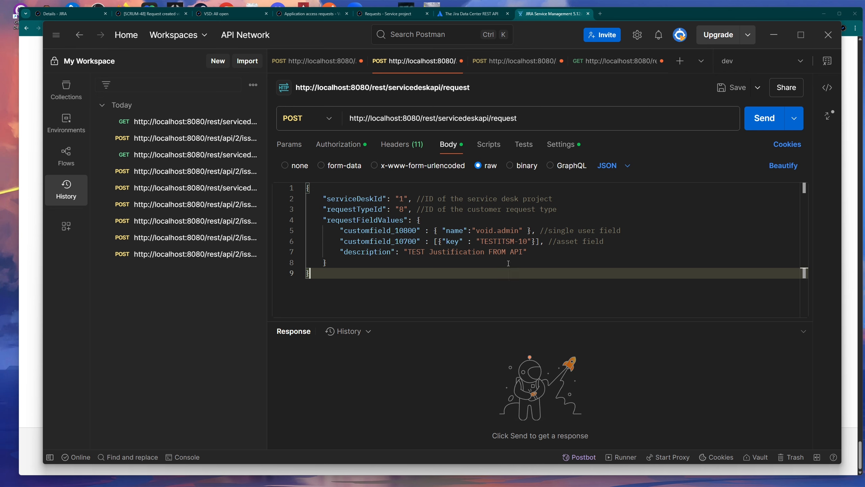
click(536, 251)
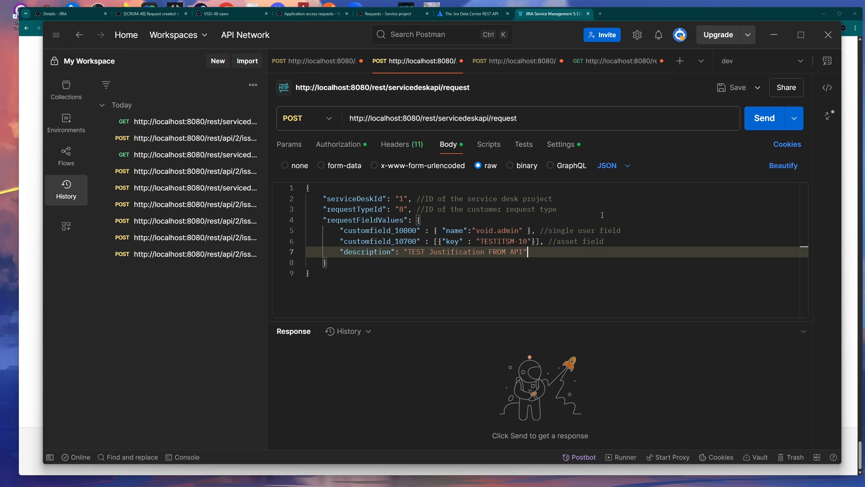
- Send the POST request to servicedeskapi/request and highlight the issueKey value in the response
click(759, 129)
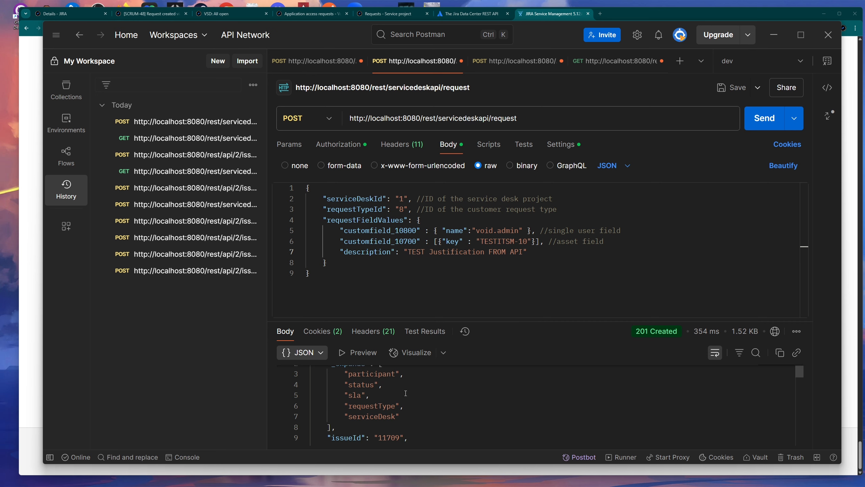
scroll(409, 394, down, 3)
scroll(360, 393, down, 1)
scroll(404, 386, up, 1)
drag(409, 379, 382, 379)
- Switch to the browser and open request VSD-23 in the customer portal by changing the issue key in the VSD-22 page address
click(233, 14)
click(284, 15)
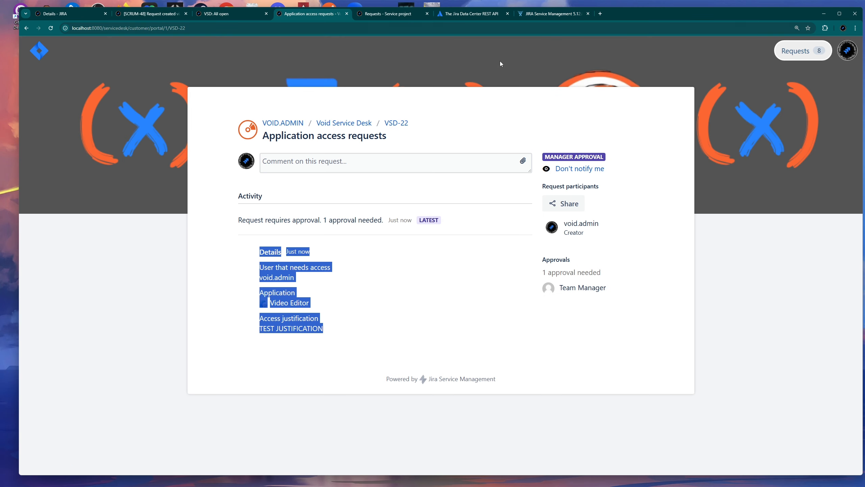
click(498, 131)
click(191, 28)
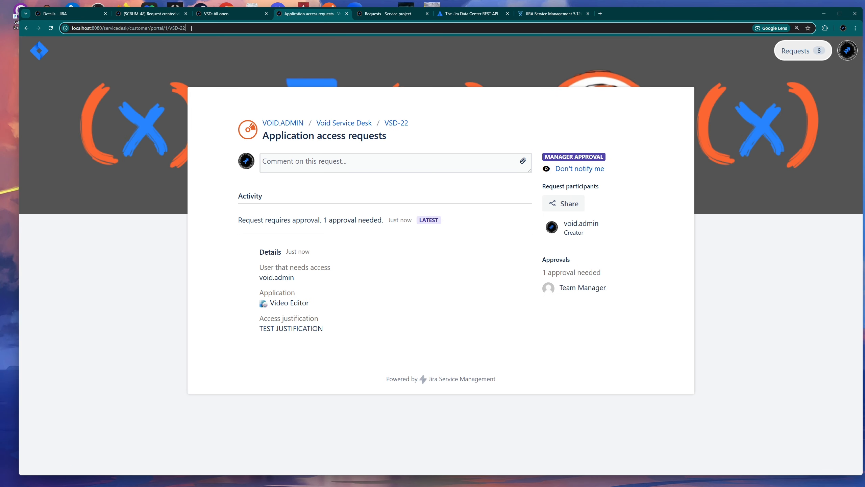
key(BackSpace)
text(3)
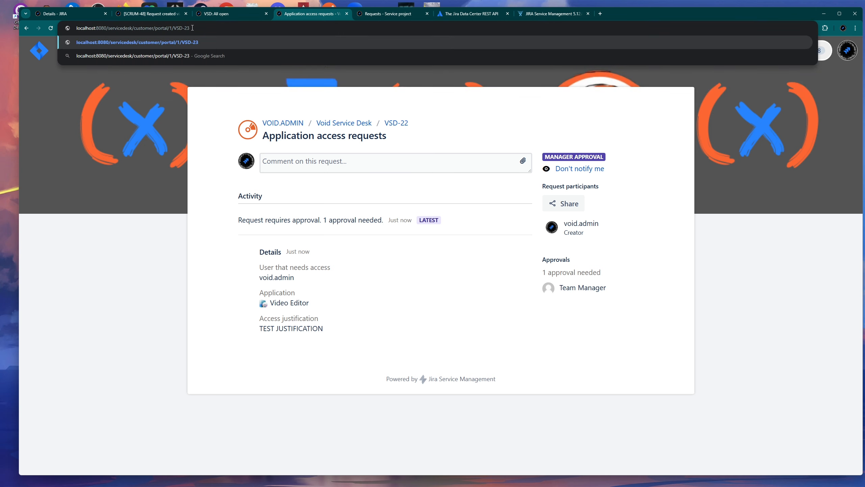
key(Return)
- Highlight the Details section and the surrounding content of VSD-23 to check the submitted field values
drag(350, 330, 202, 166)
click(462, 113)
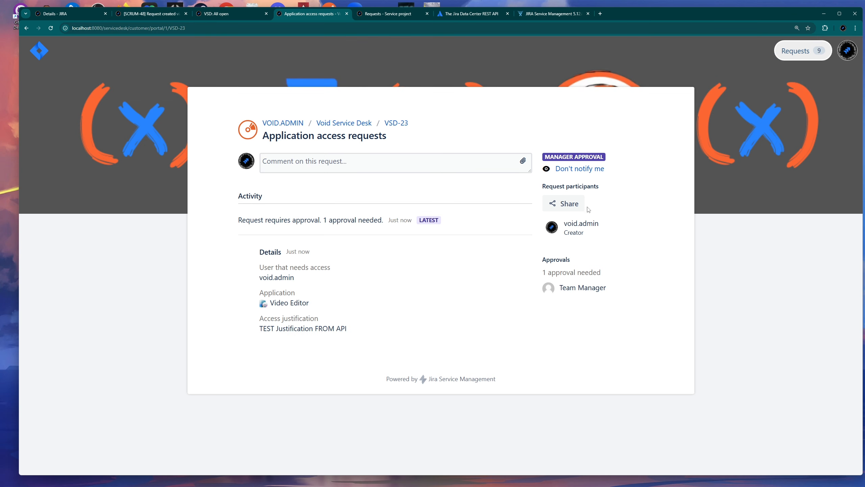
drag(325, 251, 242, 249)
click(196, 263)
drag(312, 278, 192, 240)
drag(409, 360, 208, 141)
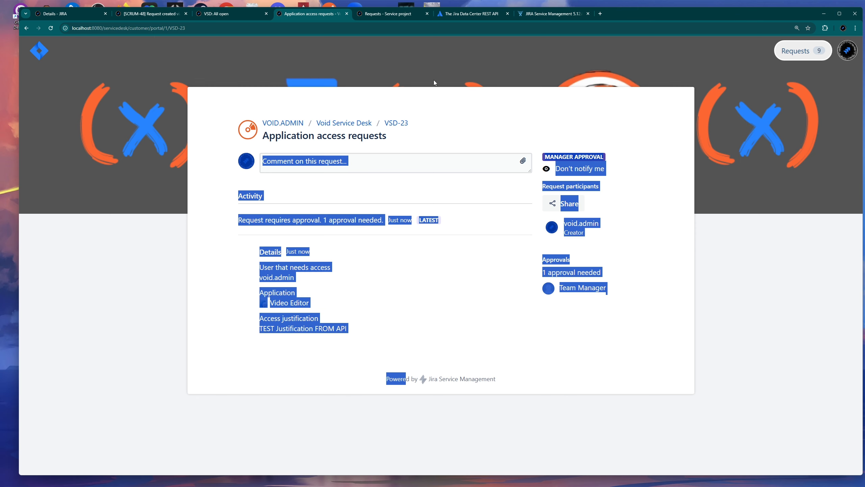
click(472, 98)
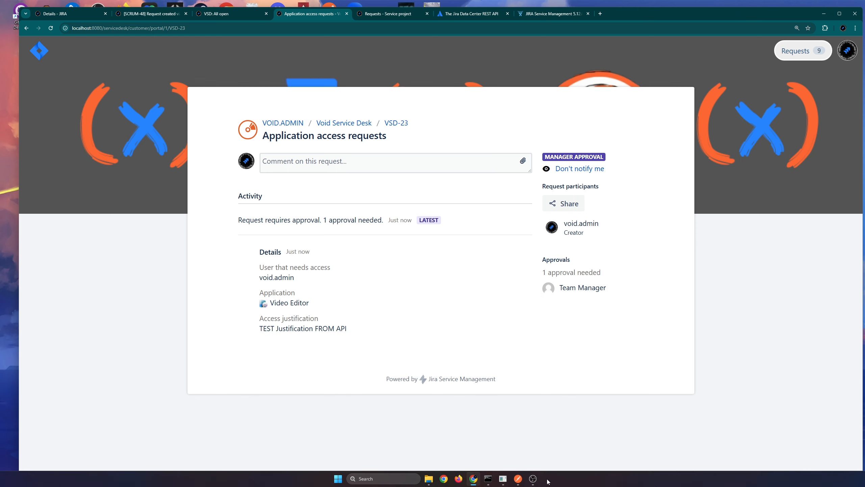
- Return to the start of the Service Management REST API reference in the browser, and open the POST rest/api/2/issue/ request in Postman
click(518, 478)
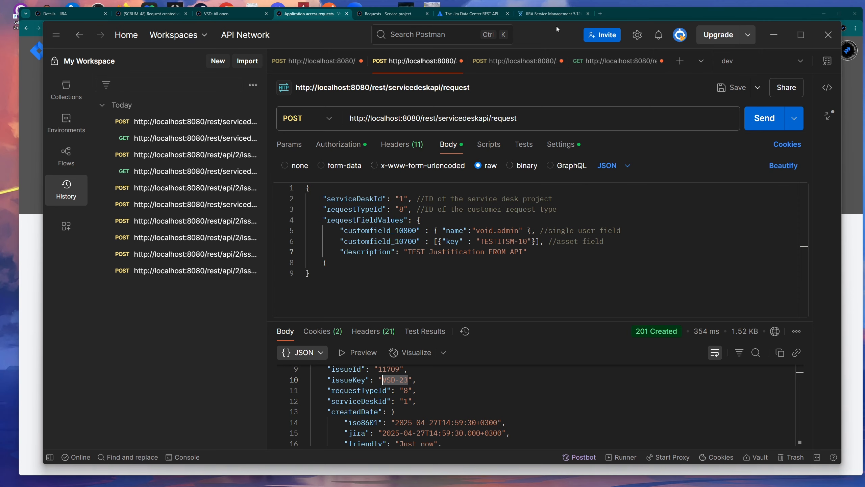
click(551, 13)
scroll(522, 187, up, 15)
scroll(522, 187, up, 20)
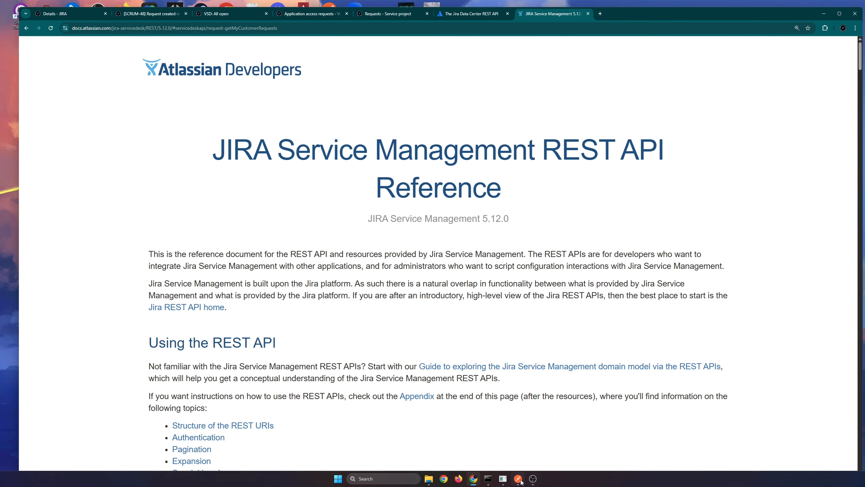
click(520, 479)
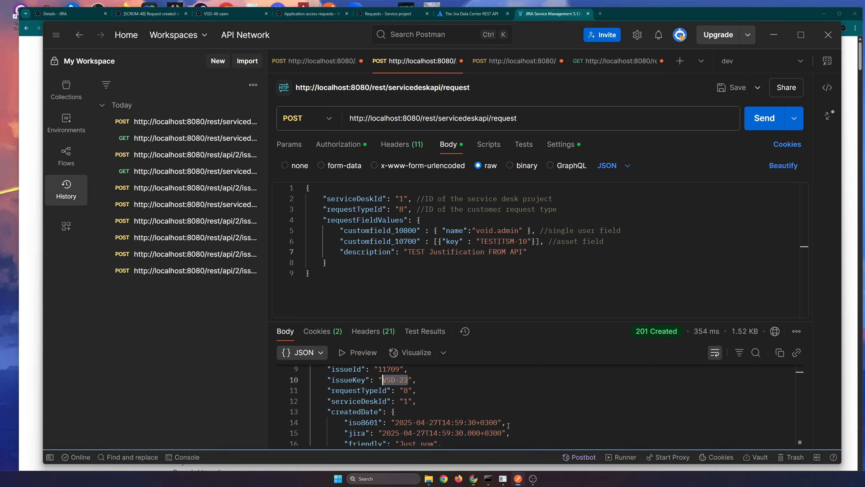
click(504, 60)
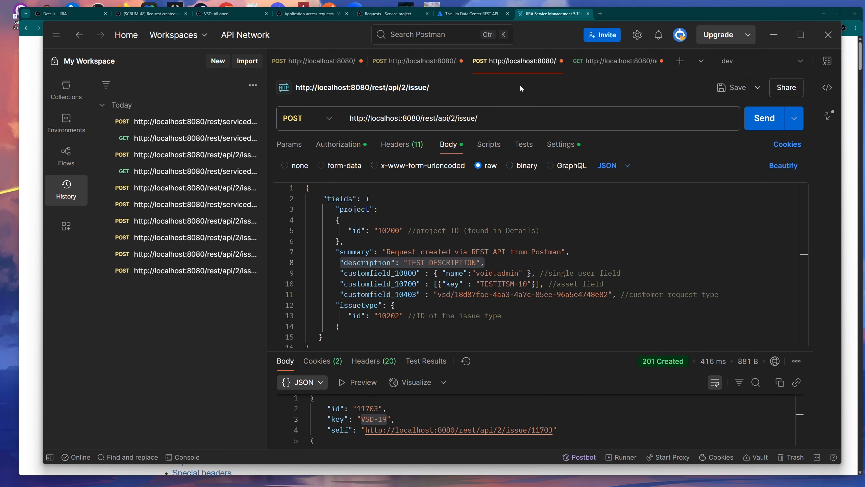
- Switch to the browser and return to the Getting started section of the Jira Data Center REST API reference
click(463, 14)
scroll(397, 110, up, 10)
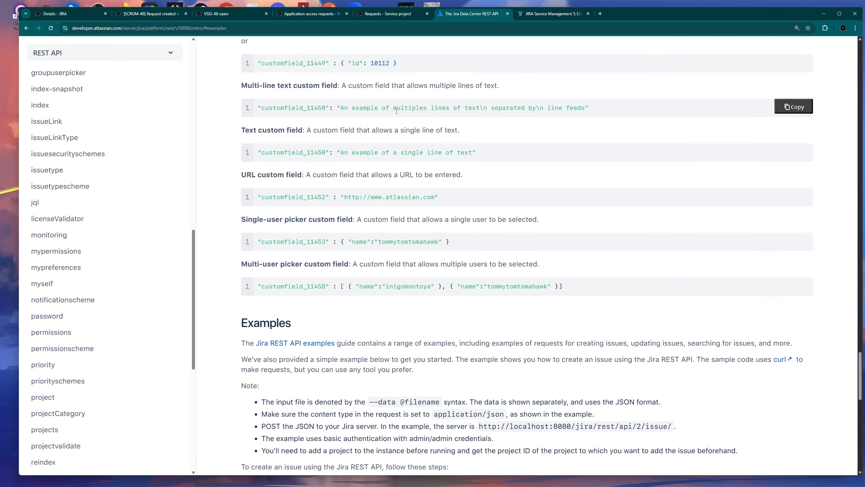
scroll(397, 110, up, 20)
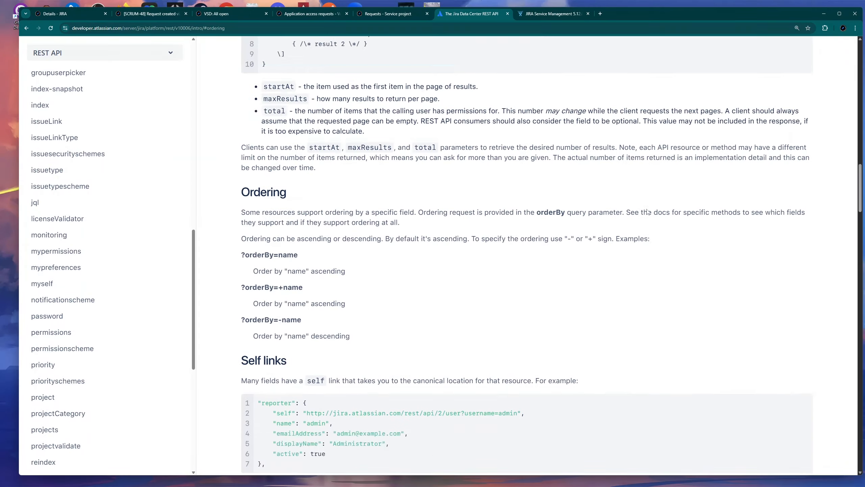
scroll(648, 211, up, 15)
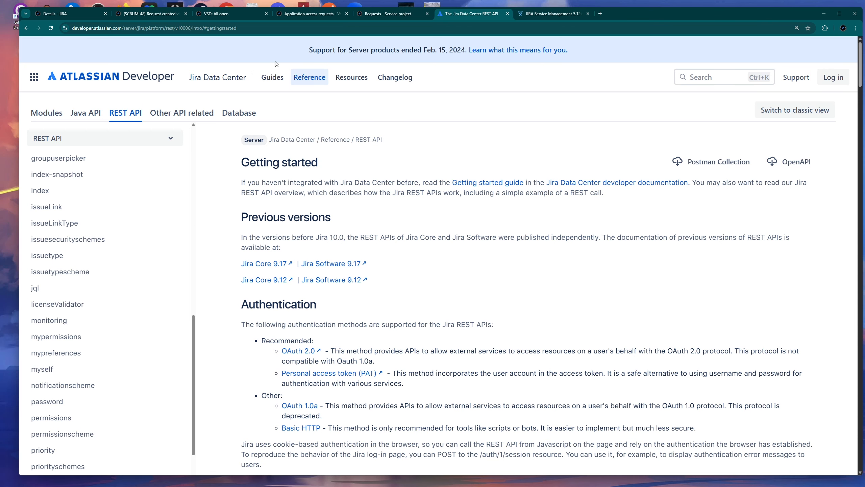
- Open the Permissions page in the project settings of Void Service Desk
click(221, 13)
click(317, 71)
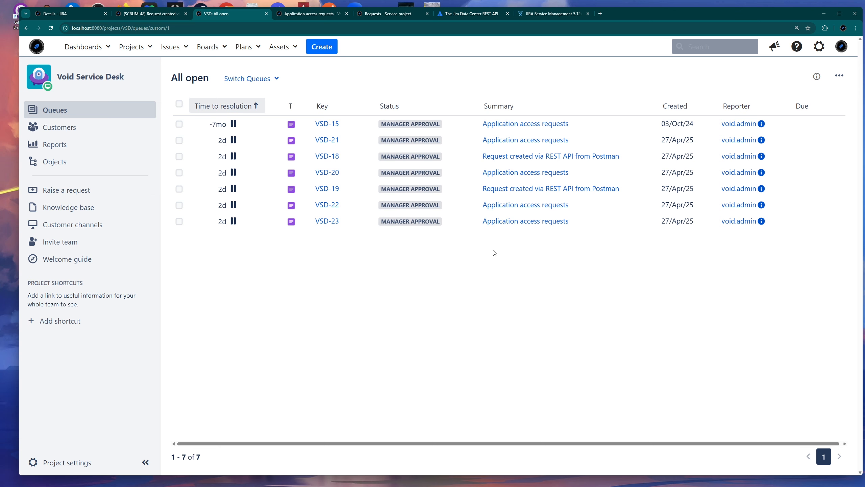
click(67, 462)
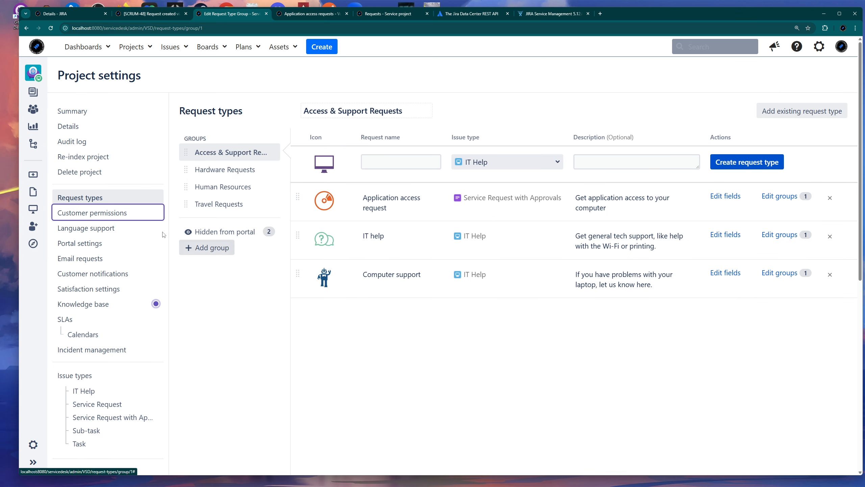
click(33, 462)
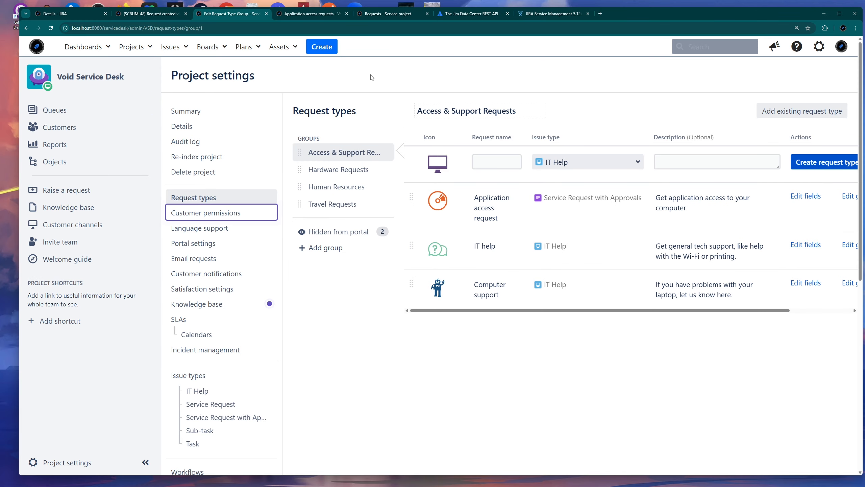
scroll(218, 242, down, 8)
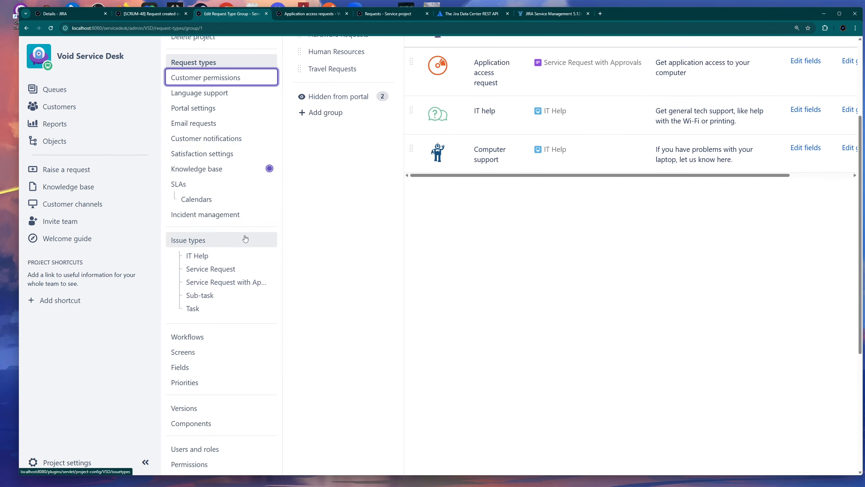
click(209, 296)
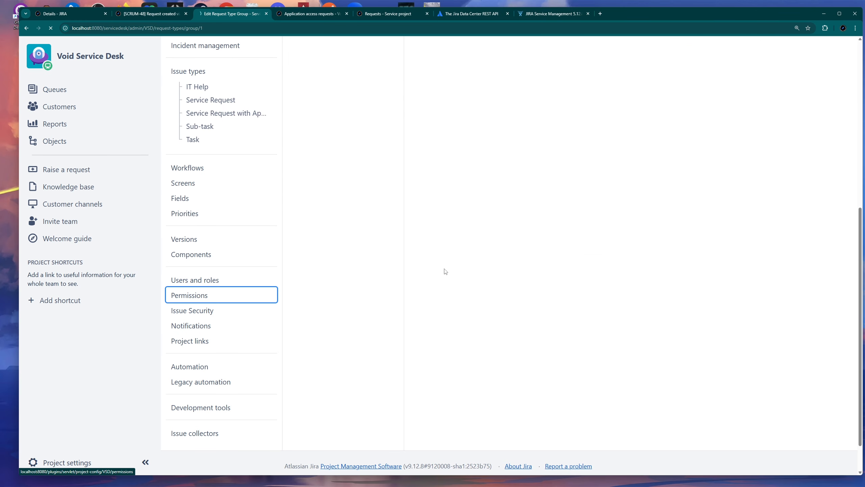
- Review the Void Service Desk project and issue permissions, highlighting who is granted Create Issues, and return to the start of the page
scroll(613, 260, down, 3)
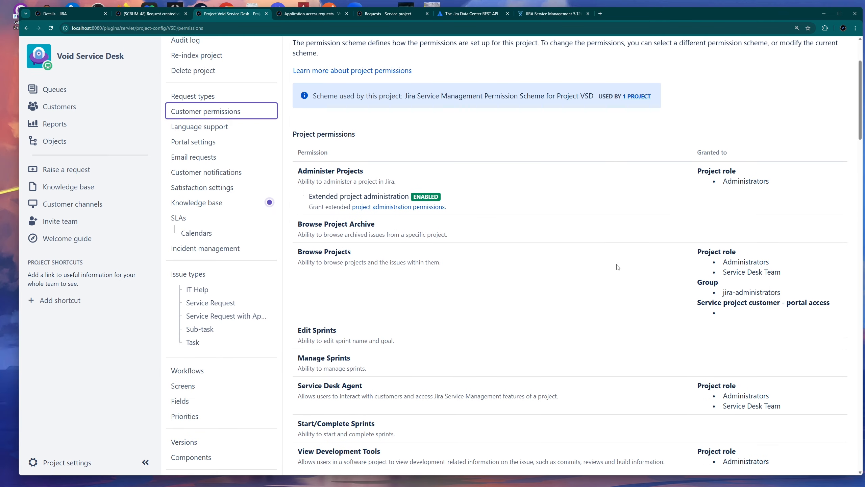
scroll(439, 245, down, 10)
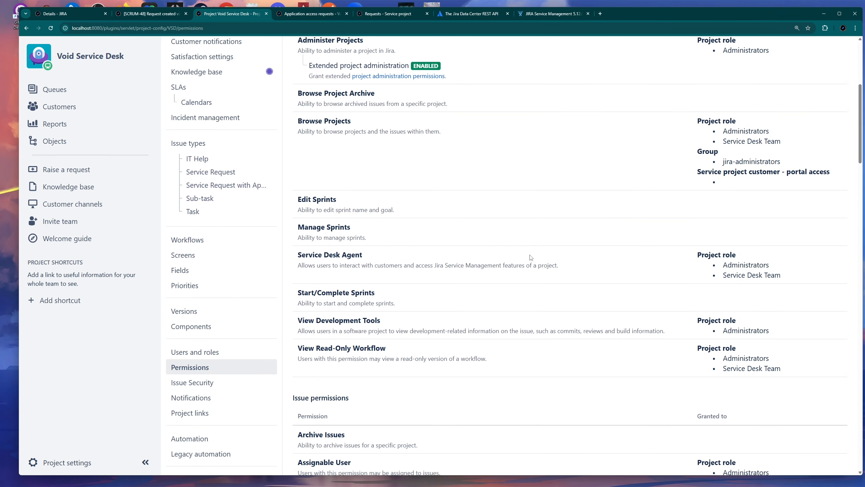
scroll(530, 258, down, 1)
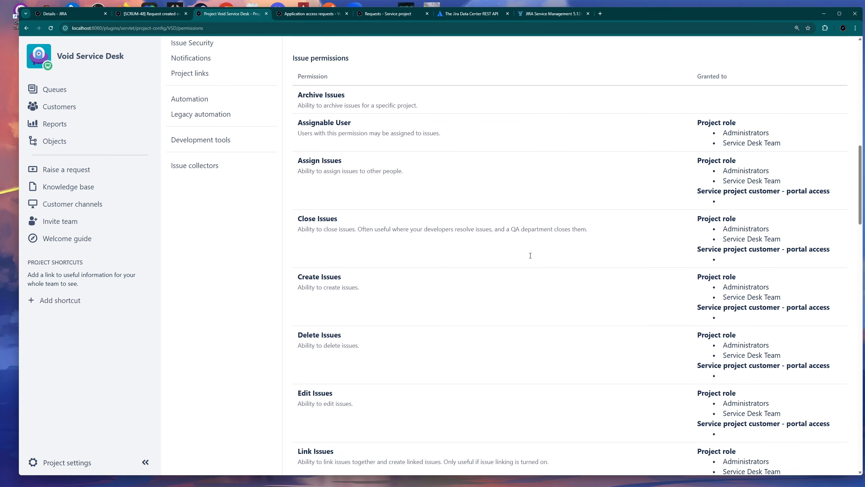
mouse_move(723, 294)
mouse_down()
mouse_move(805, 296)
mouse_move(715, 296)
mouse_up()
click(801, 299)
scroll(576, 301, up, 6)
scroll(565, 303, up, 11)
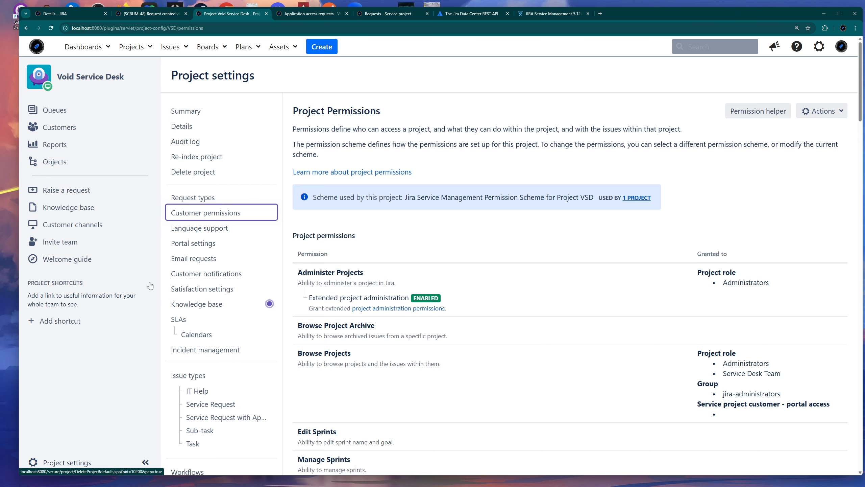
- Return to the All open queue of Void Service Desk, briefly revisiting the Jira Data Center REST API reference
click(81, 462)
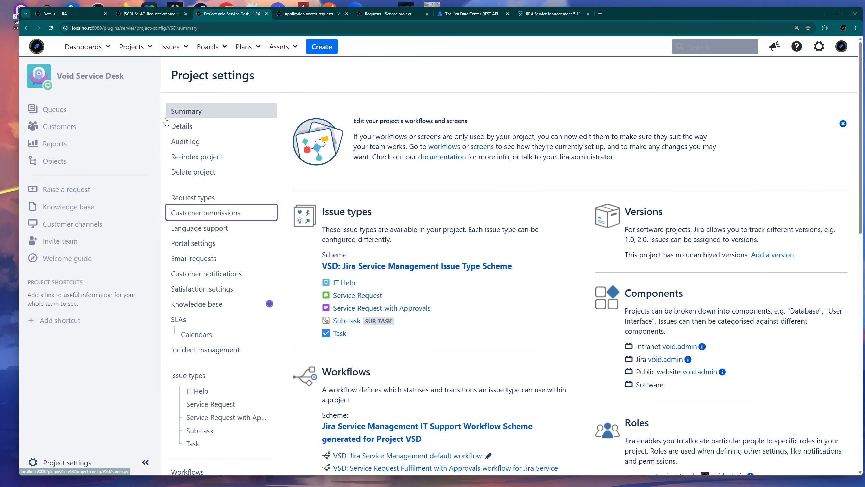
click(70, 114)
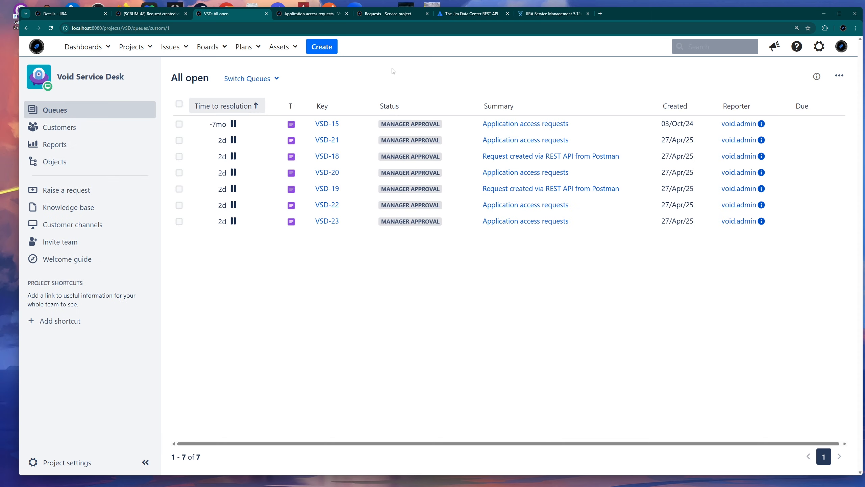
key(ctrl+6)
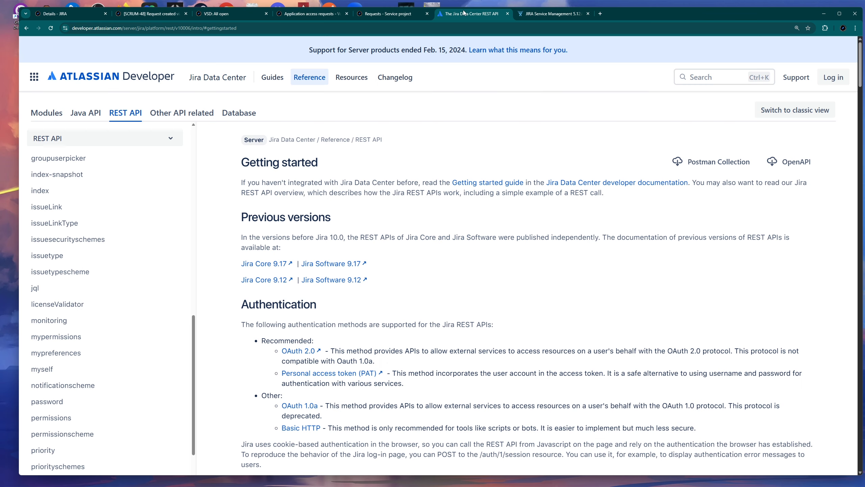
click(242, 14)
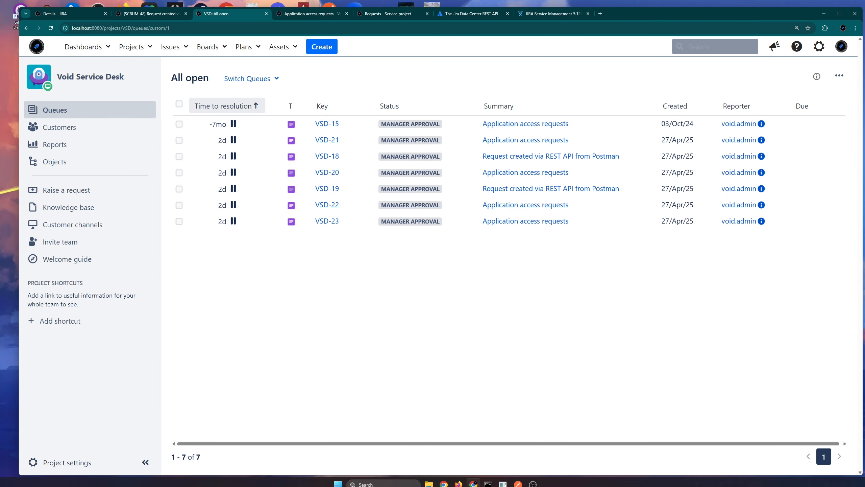
- Switch to Postman, open the POST issue request for project 10000, and highlight the fields in its body
click(518, 479)
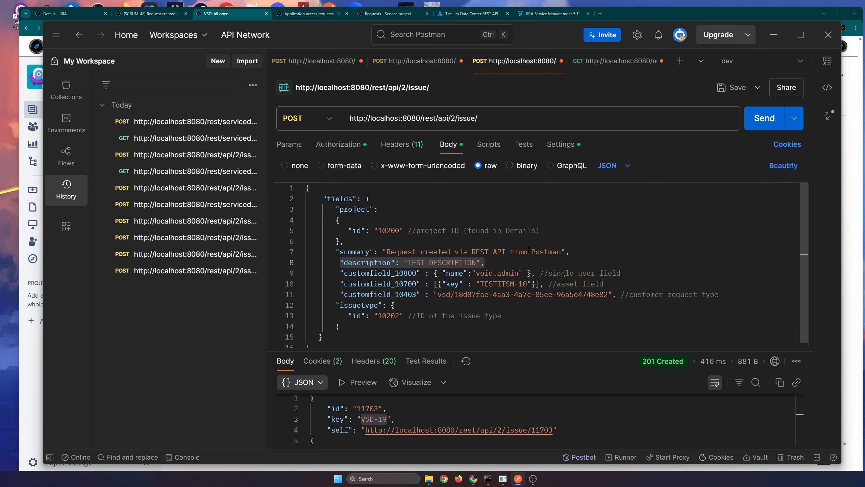
click(318, 61)
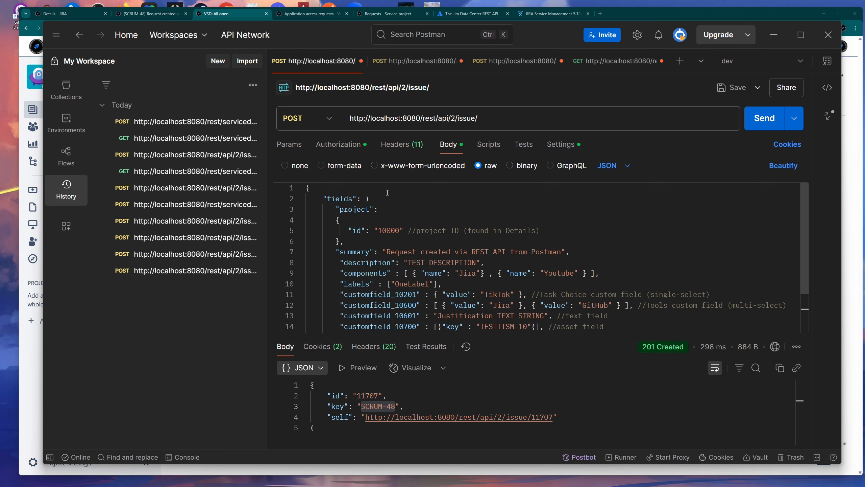
scroll(387, 192, down, 3)
drag(336, 326, 405, 202)
click(406, 203)
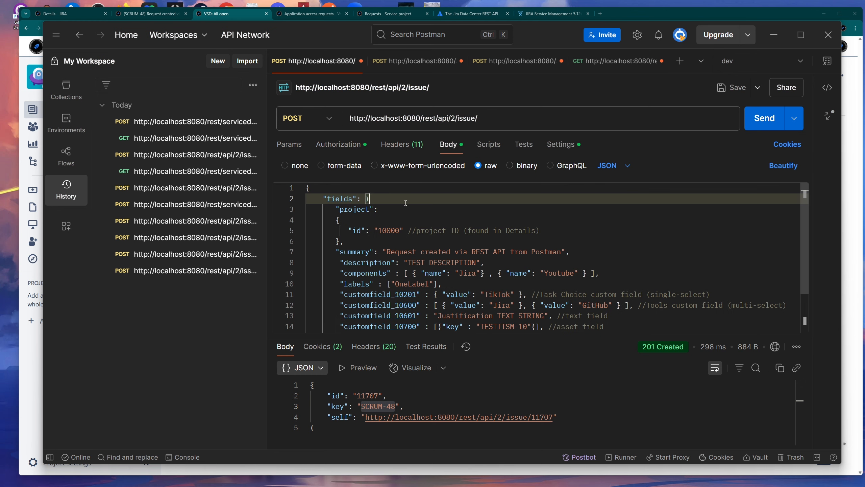
- Open the POST issue request for project 10200 and examine the project section of its body
click(506, 64)
click(546, 231)
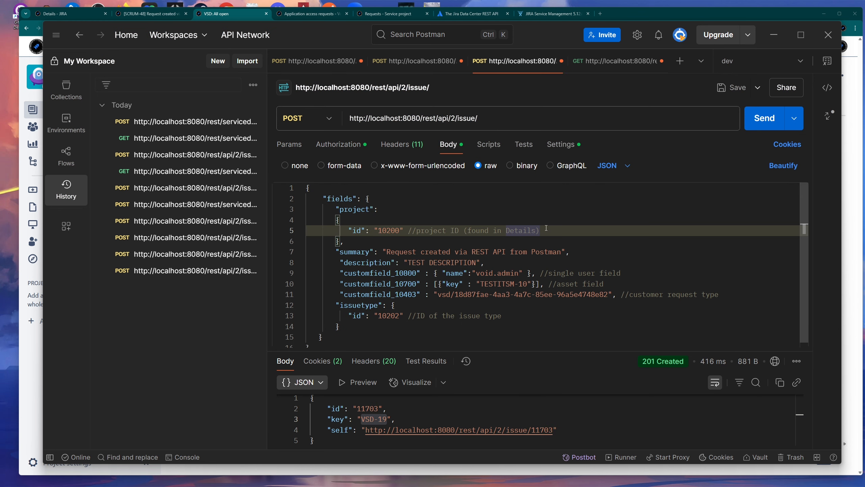
click(417, 211)
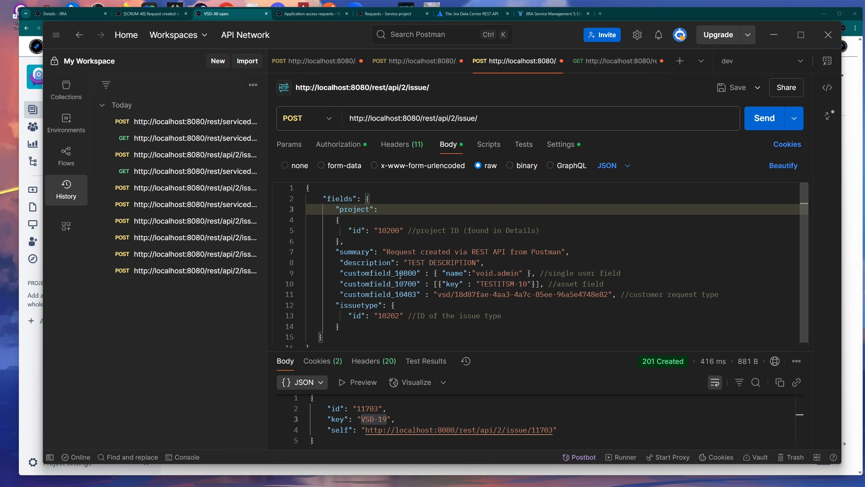
- Switch to the browser and open the Application access request form in the Void Service Desk customer portal
click(245, 17)
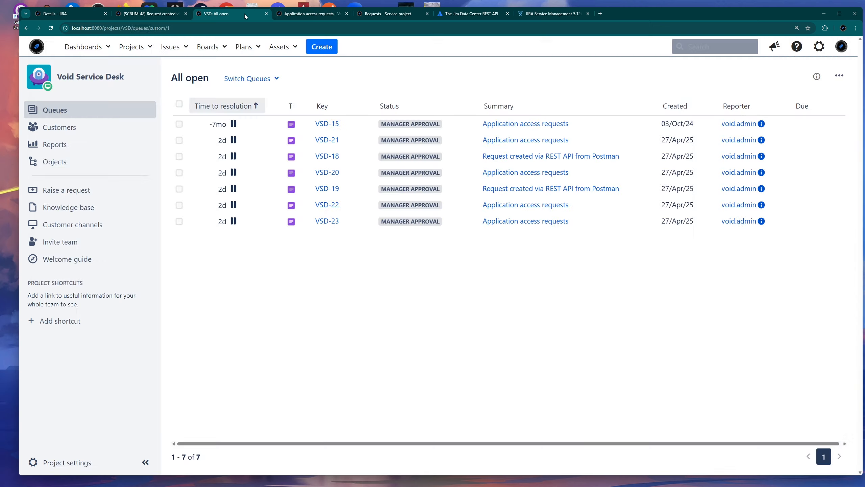
click(321, 19)
click(344, 123)
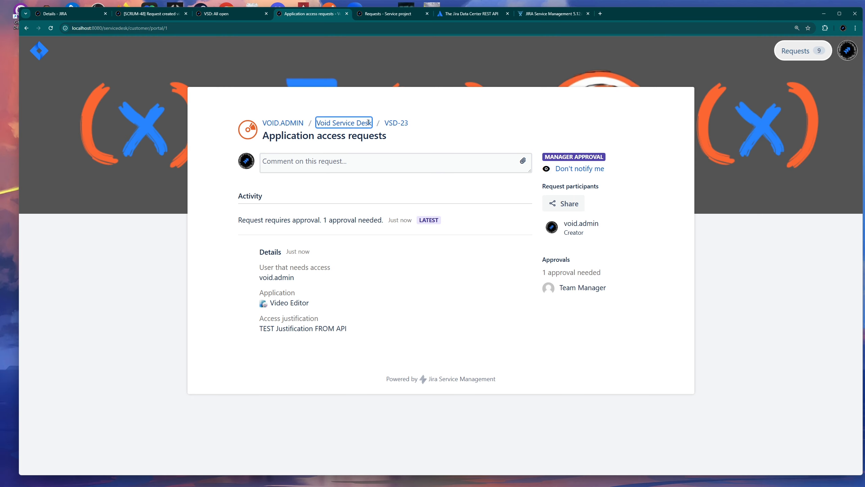
click(464, 250)
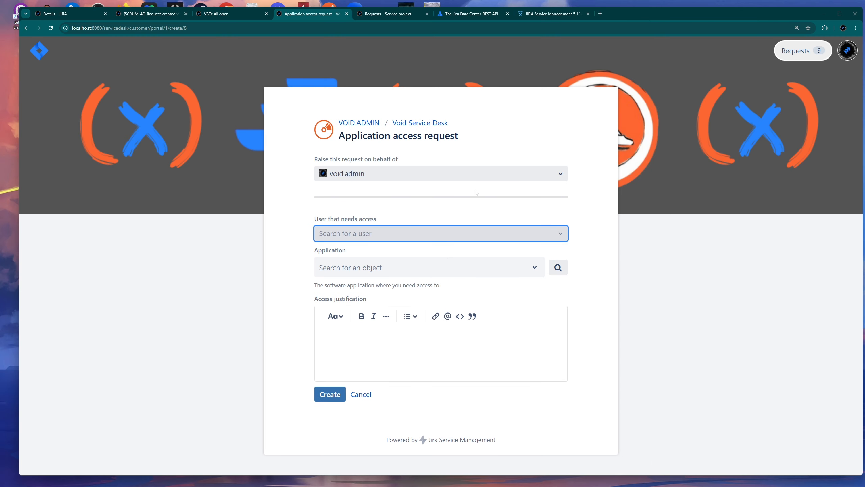
click(498, 202)
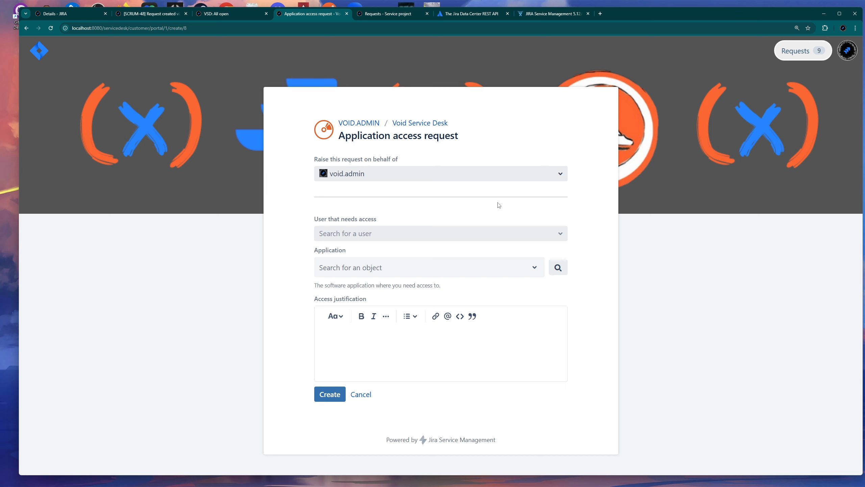
- Return to the Void Service Desk queue, open the Create Issue form, and view the available issue types without changing the selection
key(ctrl+Page_Up)
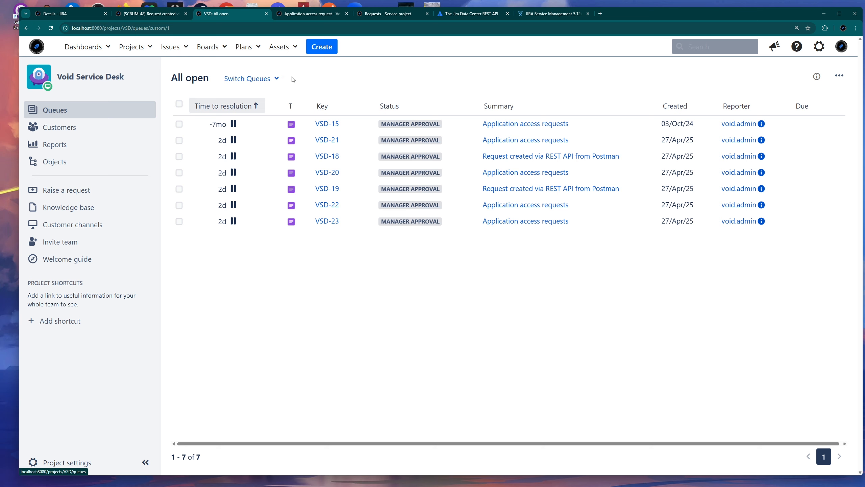
click(317, 15)
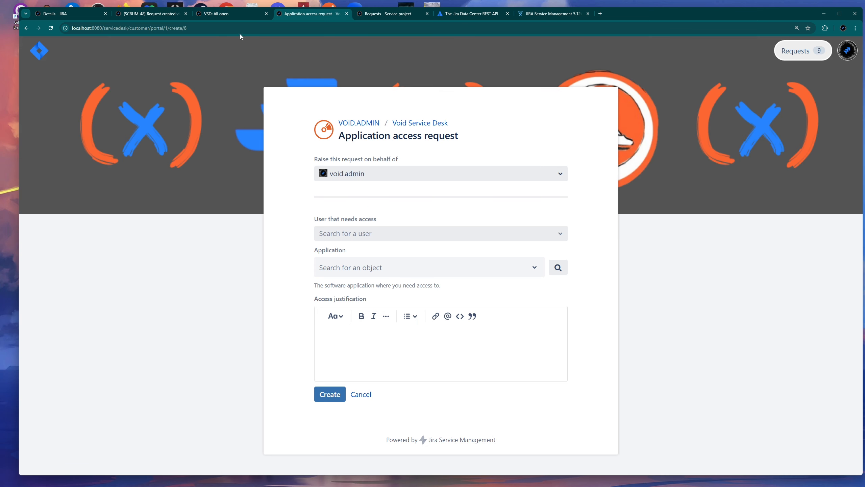
click(242, 15)
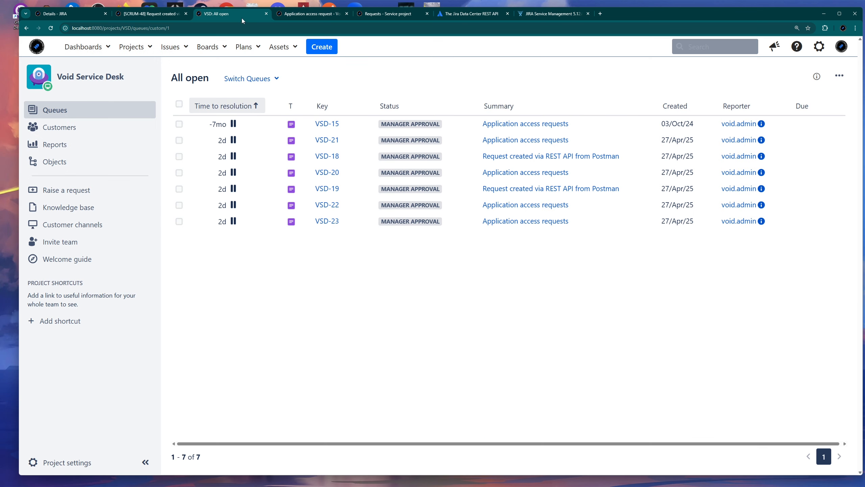
click(321, 47)
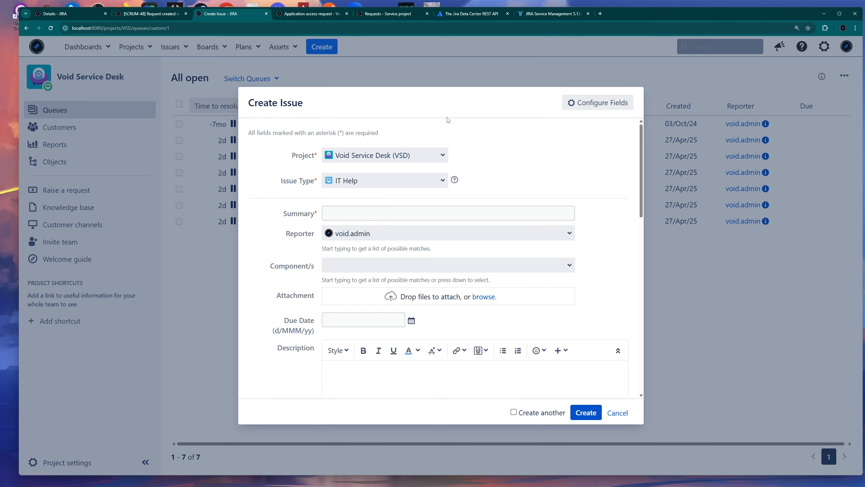
click(430, 184)
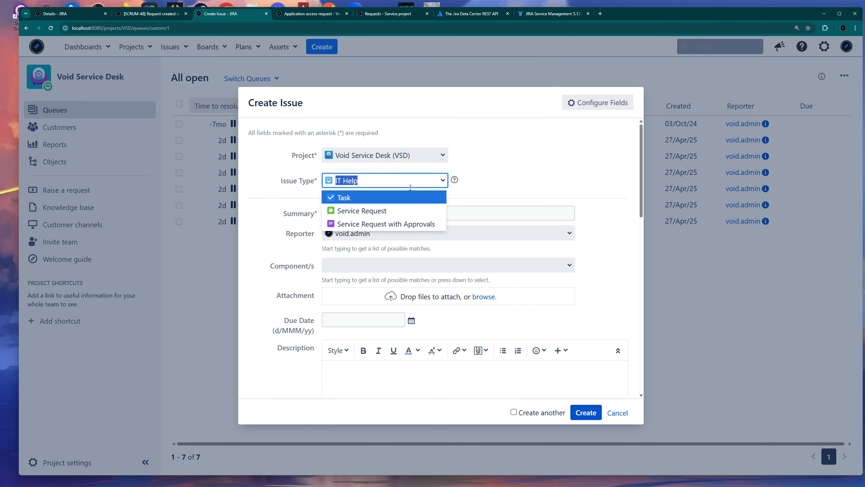
click(497, 180)
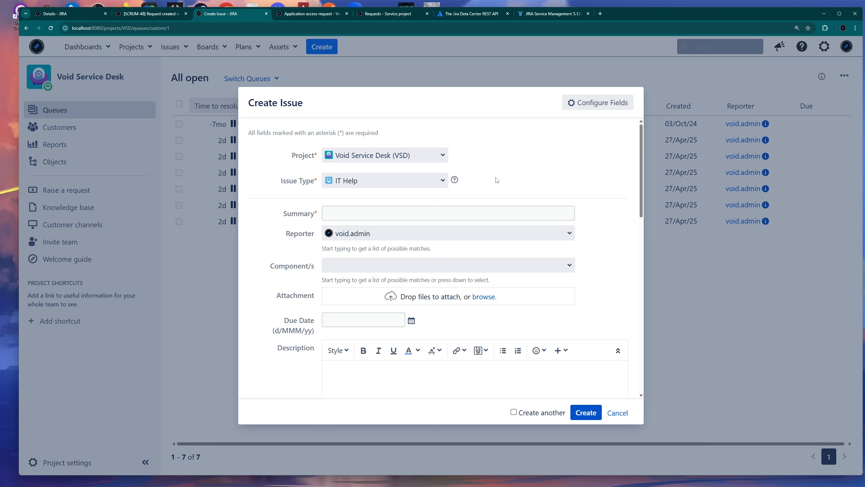
- Examine the Create Issue form's fields down to Customer Request Type, and cancel the form without creating an issue
scroll(492, 185, down, 15)
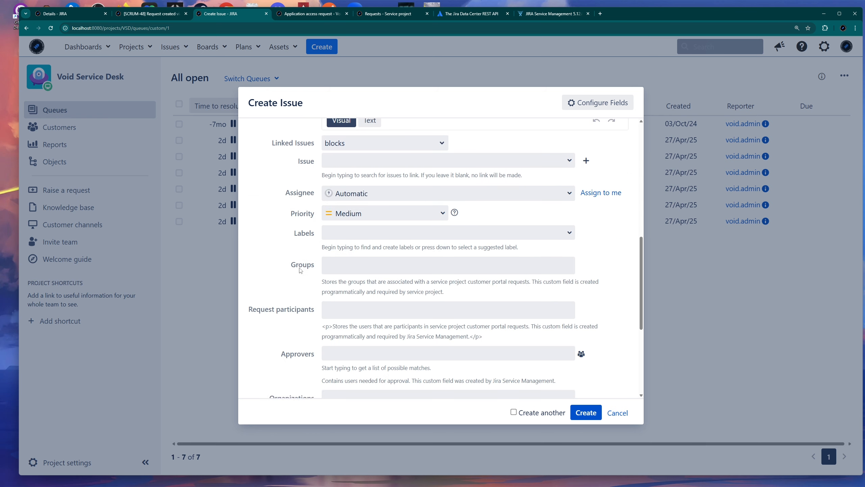
click(565, 356)
click(615, 307)
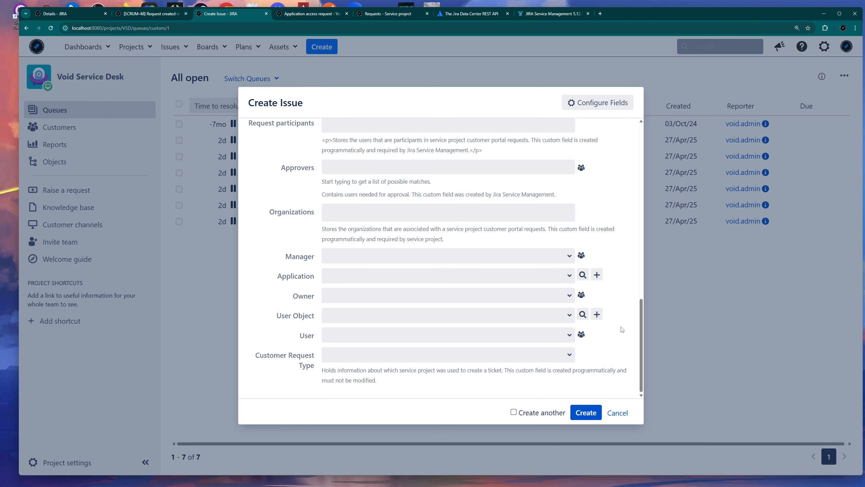
scroll(618, 317, up, 10)
scroll(621, 326, up, 5)
click(617, 412)
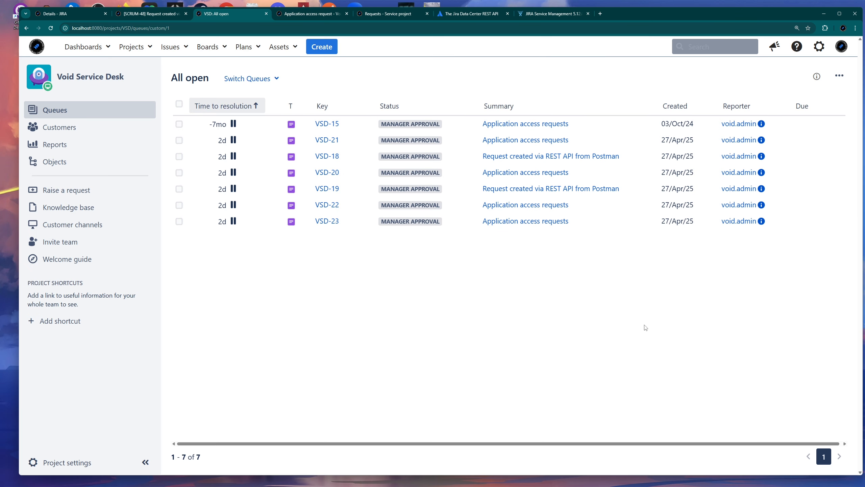
mouse_move(518, 480)
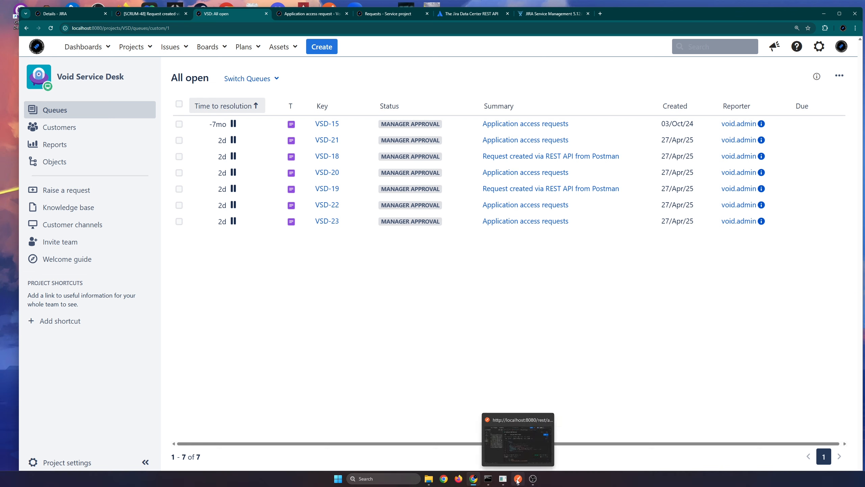
- Switch to Postman and examine the project ID line in the body of the POST issue request
click(518, 479)
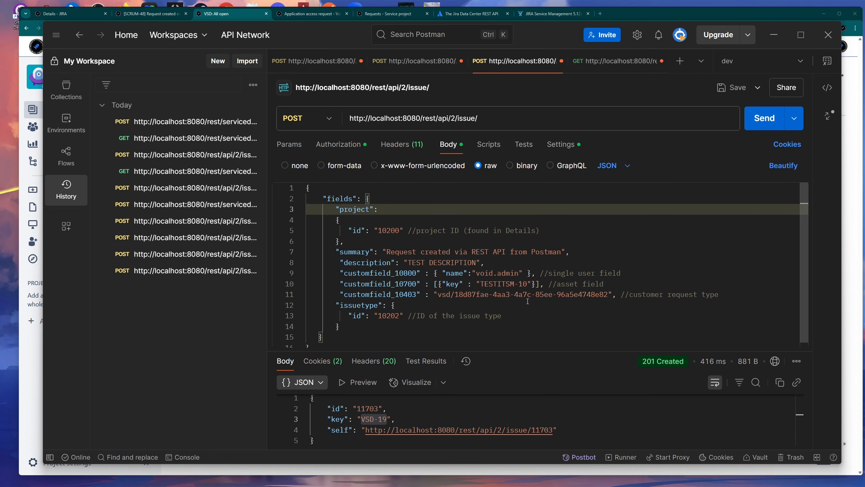
click(348, 66)
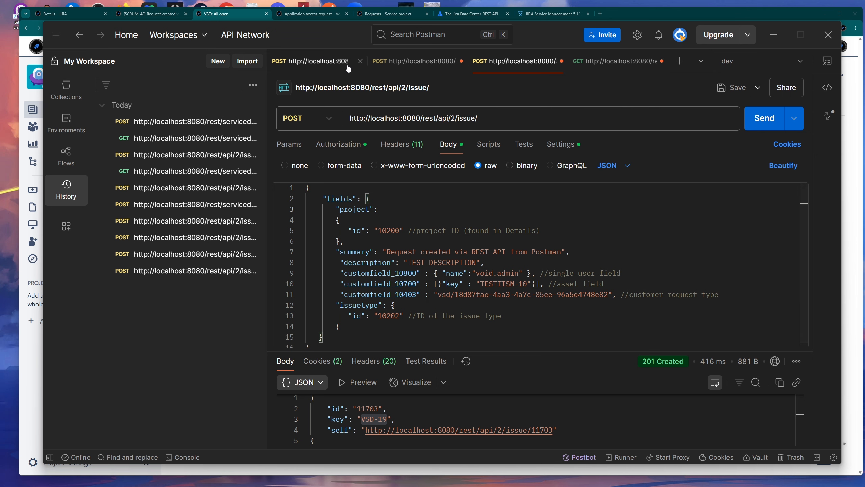
click(529, 67)
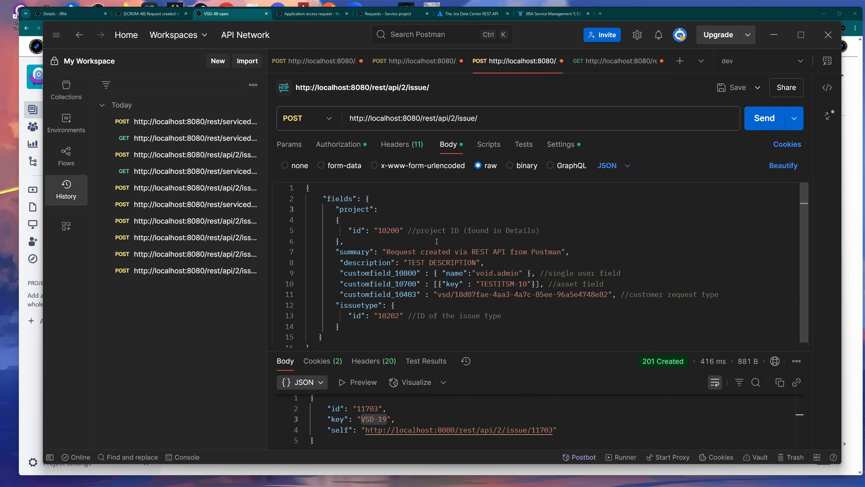
drag(404, 230, 345, 230)
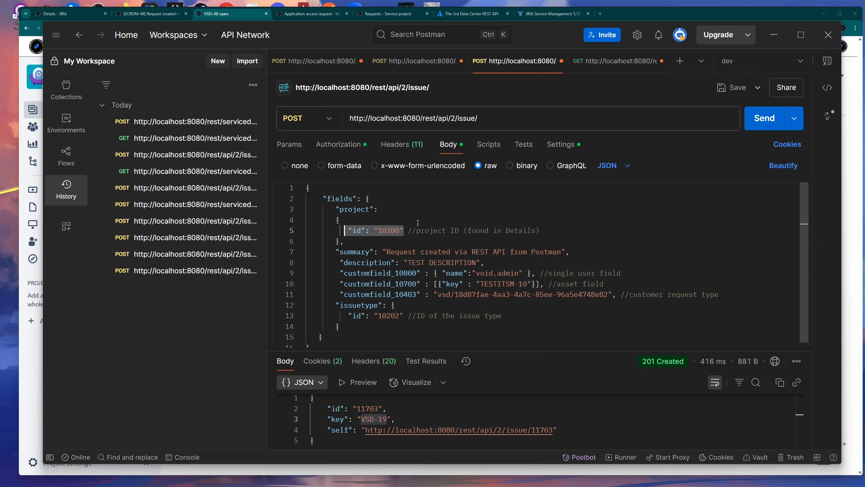
- Switch to the browser and open the Details page of the Void Service Desk project settings
click(312, 15)
click(235, 17)
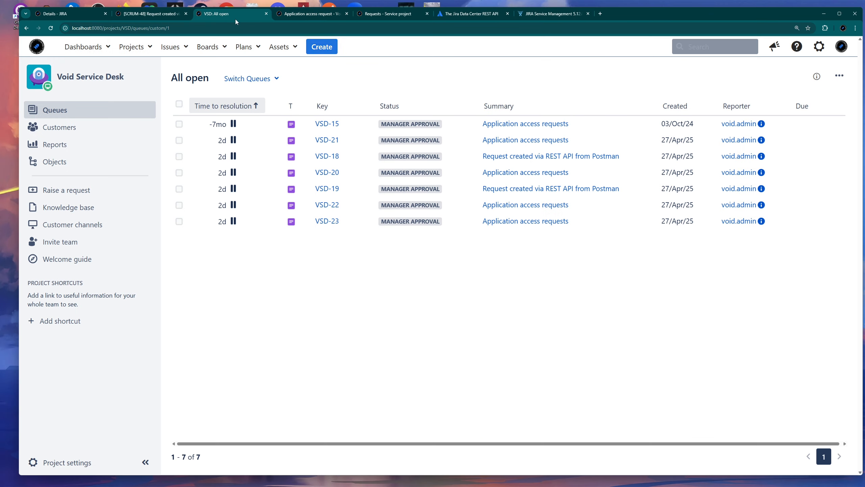
click(65, 462)
click(101, 132)
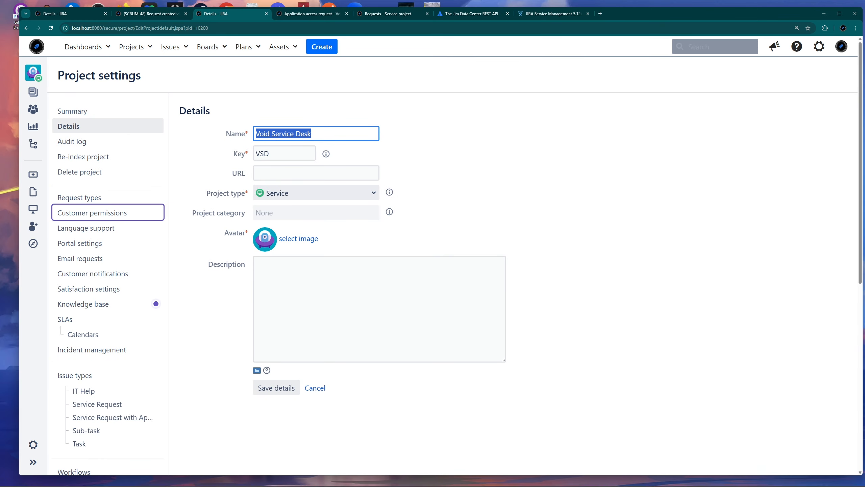
- Return to Postman and examine the single user, asset and customer request type fields in the POST issue request body
click(533, 479)
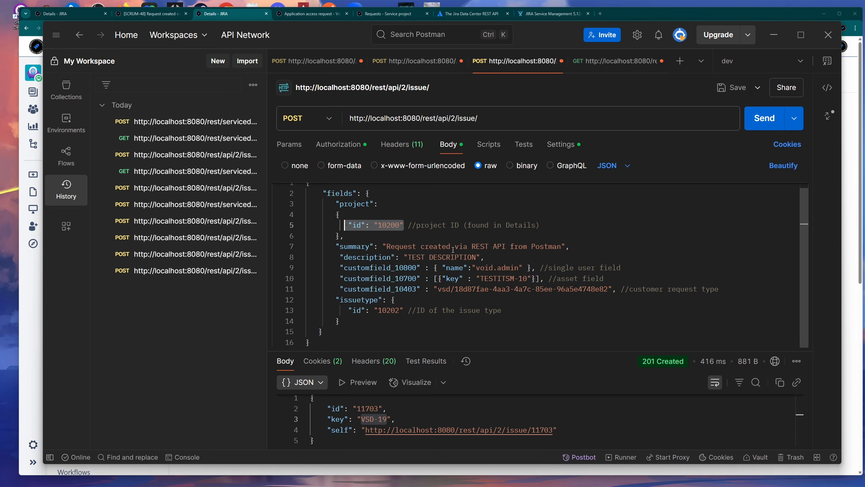
drag(342, 266, 622, 268)
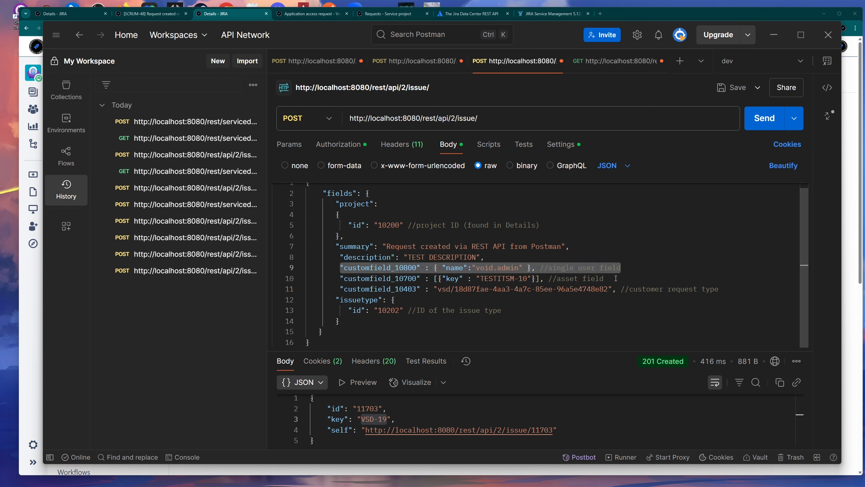
drag(616, 279, 342, 278)
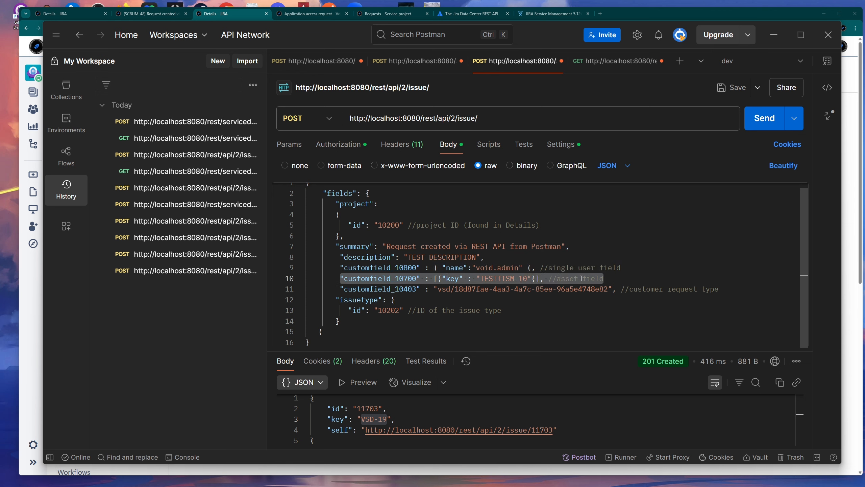
click(610, 278)
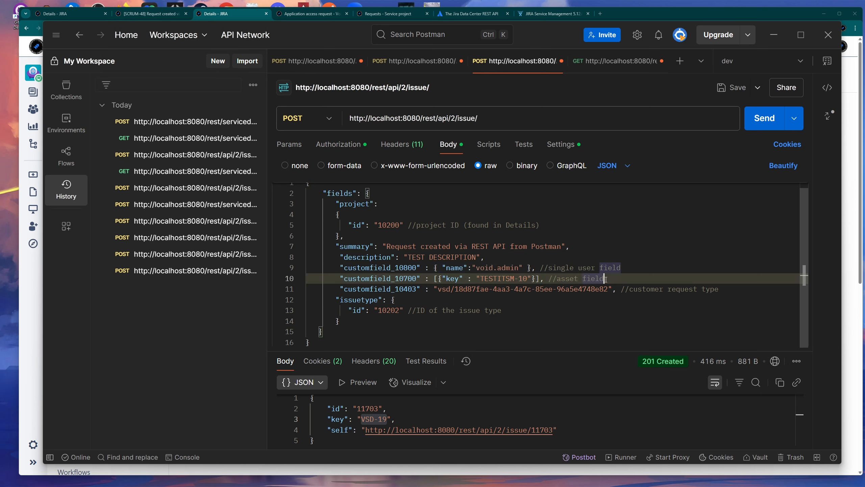
drag(340, 289, 716, 289)
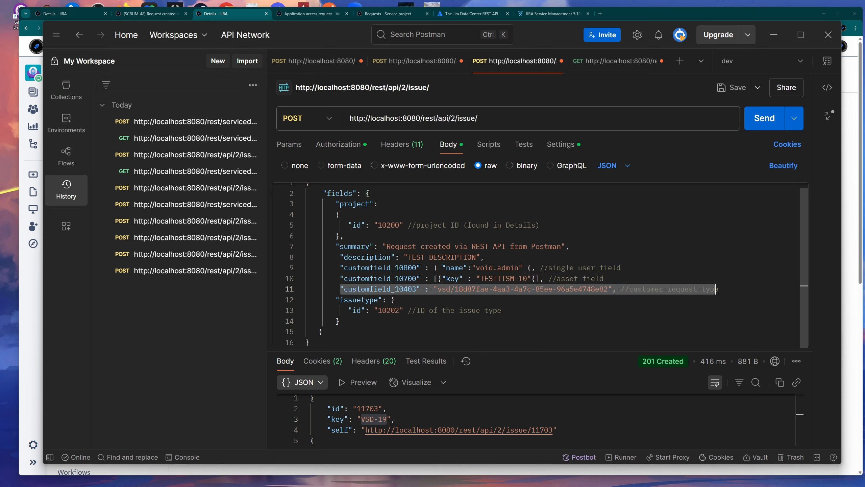
click(631, 307)
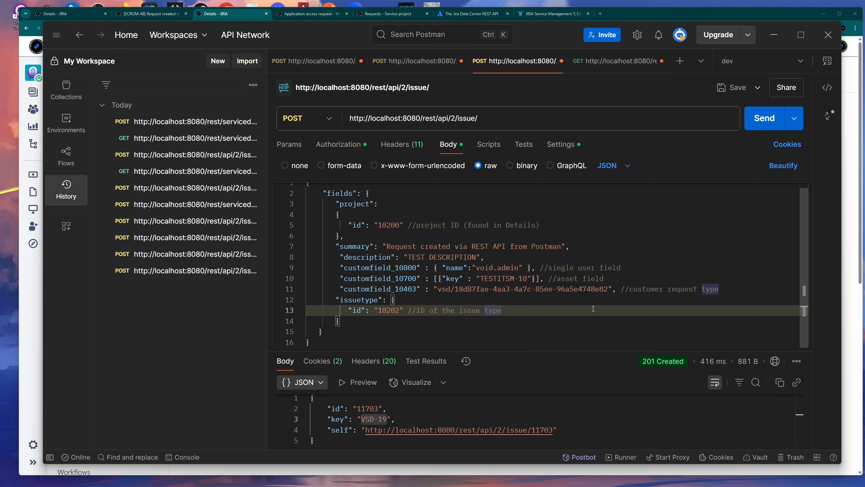
- Compare requestTypeId in the POST servicedeskapi/request body with the customfield_10403 value in the POST issue request body
click(599, 61)
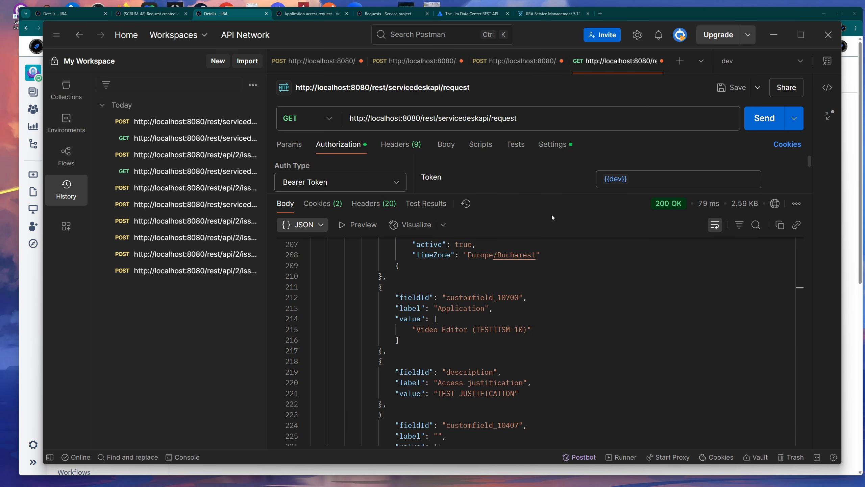
click(446, 144)
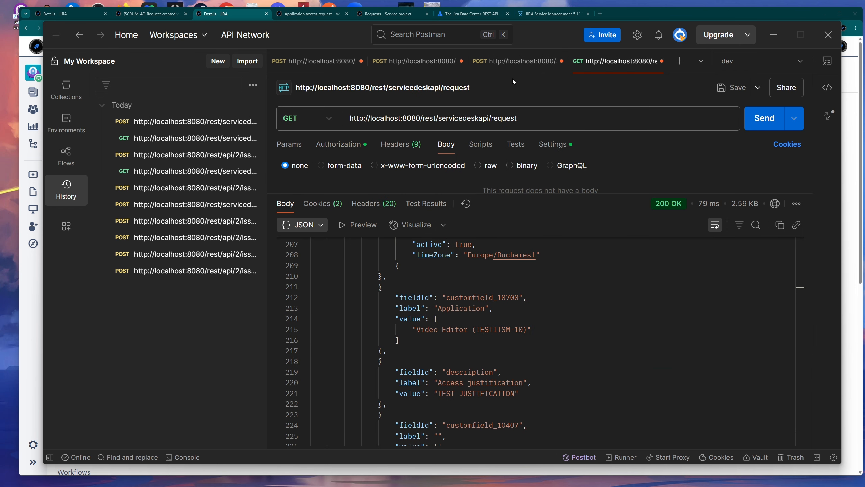
click(503, 62)
click(434, 65)
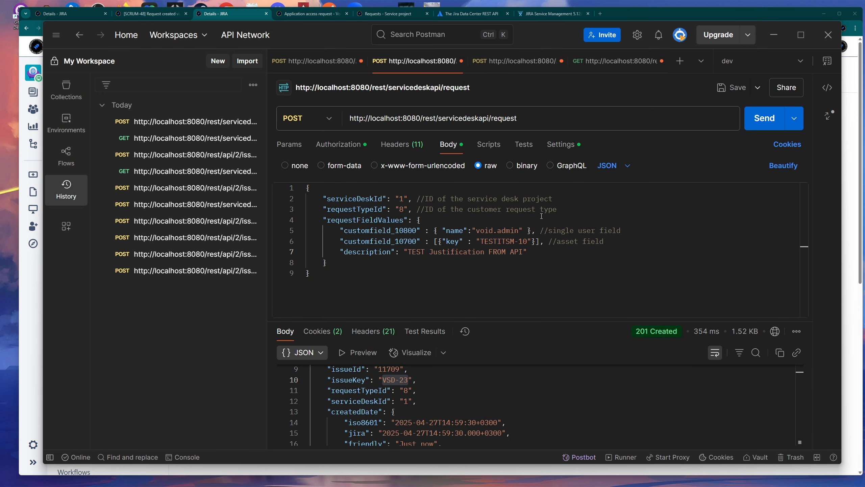
drag(557, 210, 306, 210)
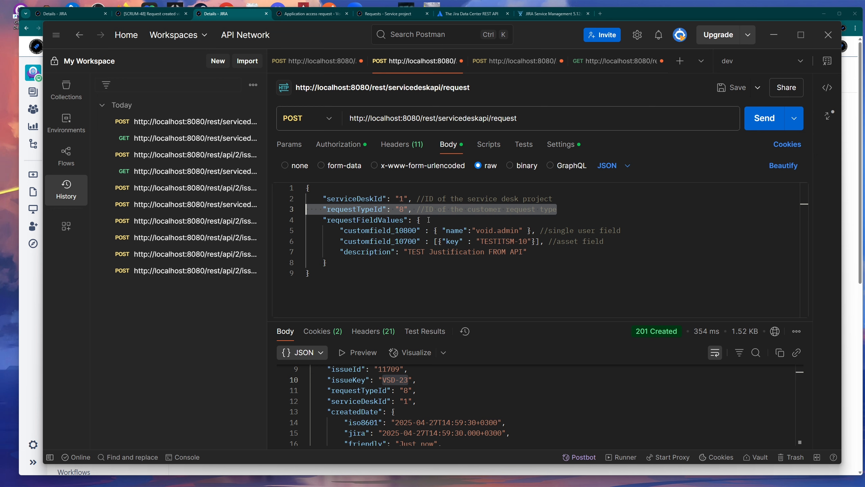
click(497, 63)
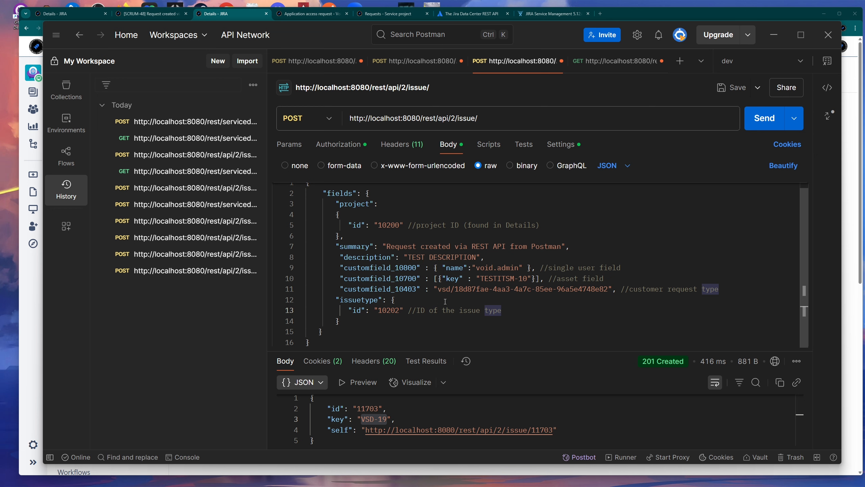
drag(438, 289, 608, 289)
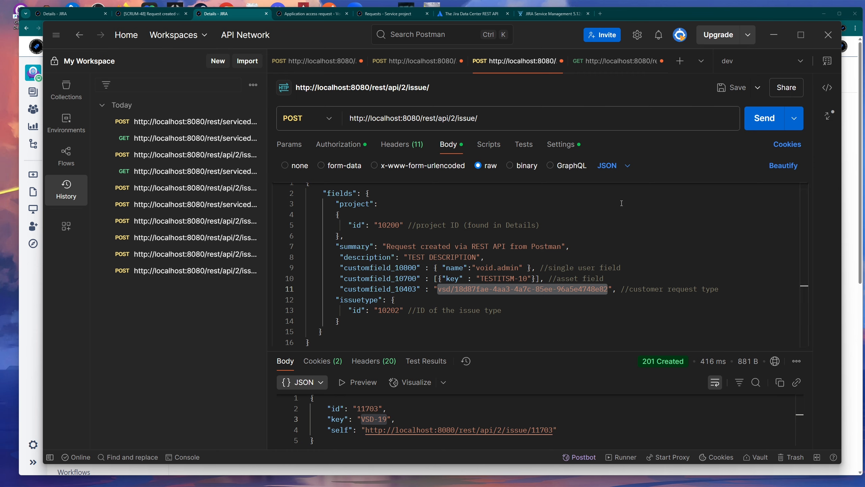
- Switch to the browser, open request VSD-22 from the customer portal's request list, and open its agent view with the project sidebar expanded
click(632, 13)
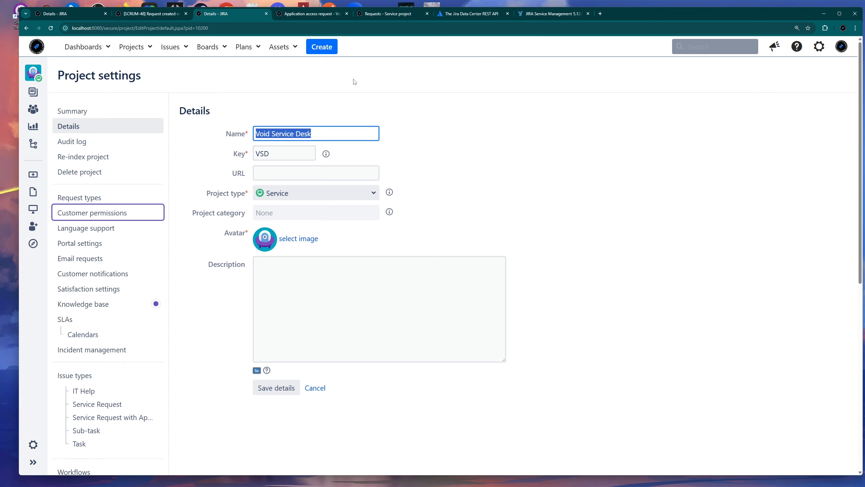
click(321, 14)
click(378, 14)
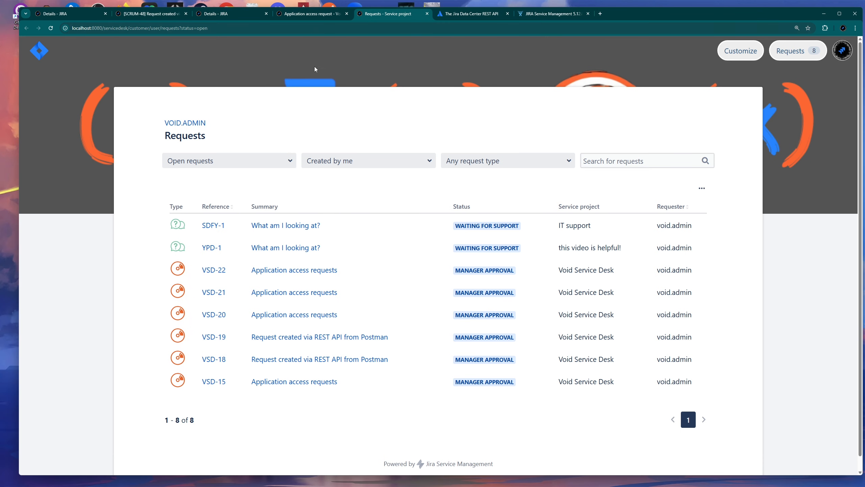
click(305, 274)
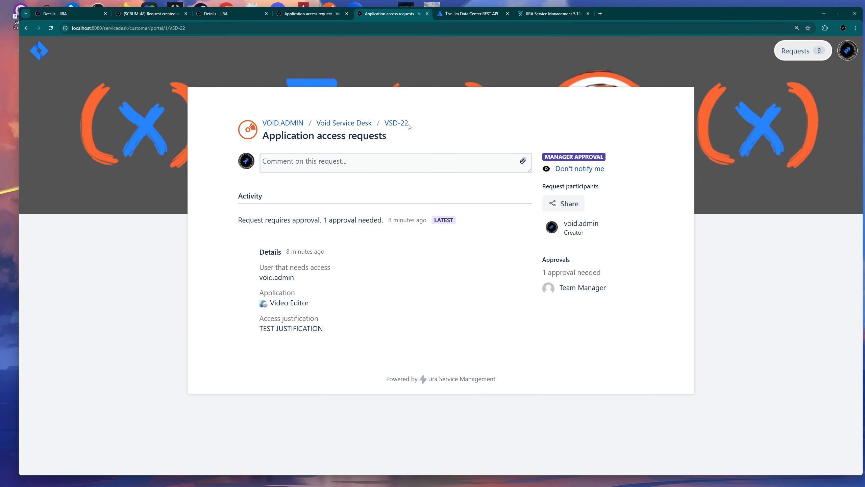
click(396, 122)
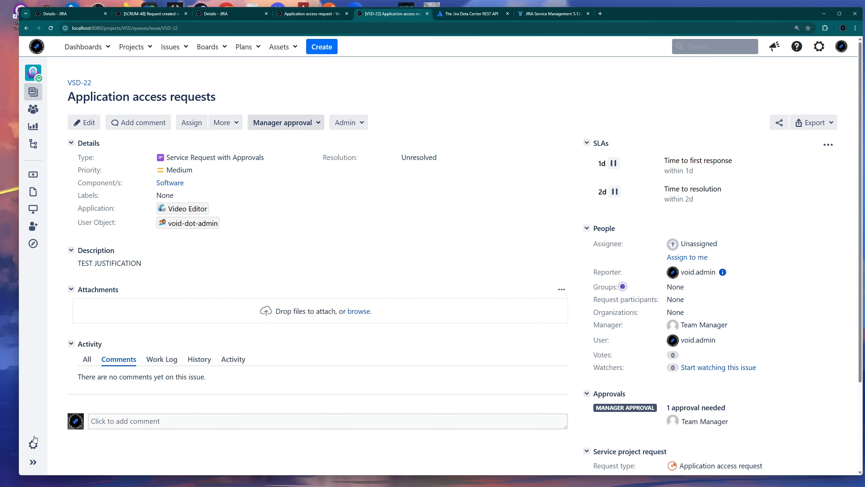
click(33, 462)
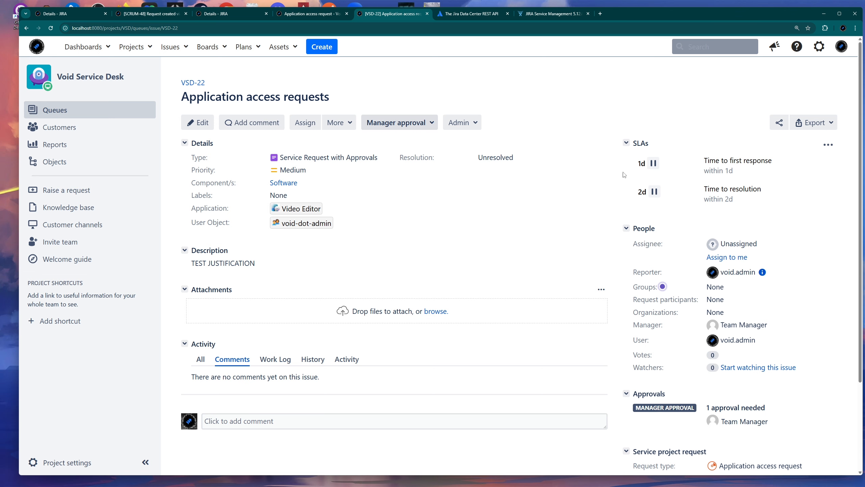
- Examine the request type in the Service project request section of VSD-22
scroll(703, 353, down, 3)
mouse_move(633, 354)
mouse_down()
mouse_move(772, 354)
mouse_move(809, 372)
mouse_move(706, 357)
mouse_up()
click(806, 355)
click(786, 376)
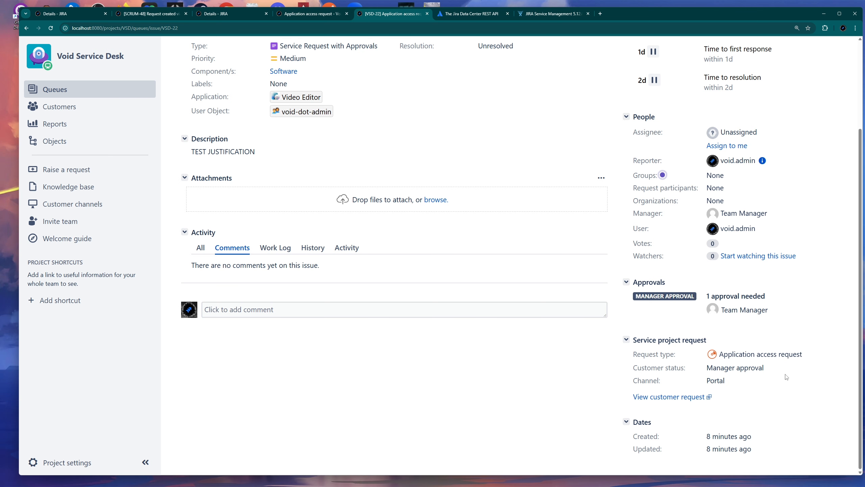
scroll(824, 368, up, 3)
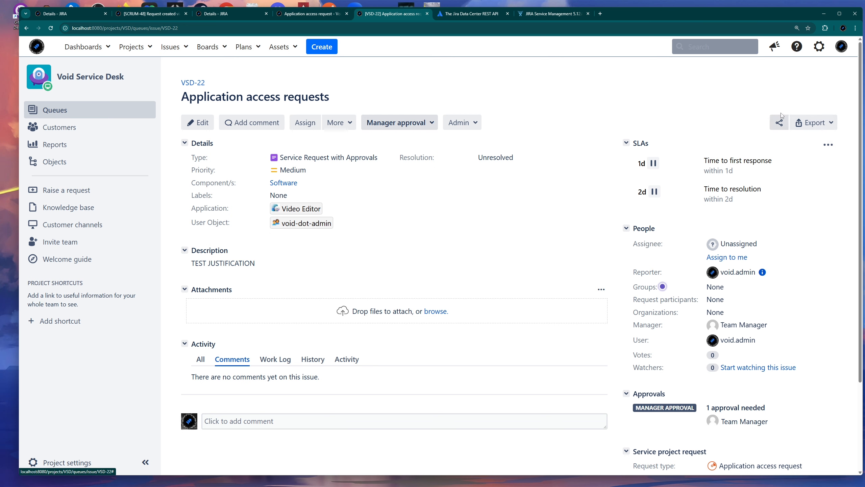
- Export VSD-22 as XML and look through its custom fields for the Customer Request Type entry
click(815, 122)
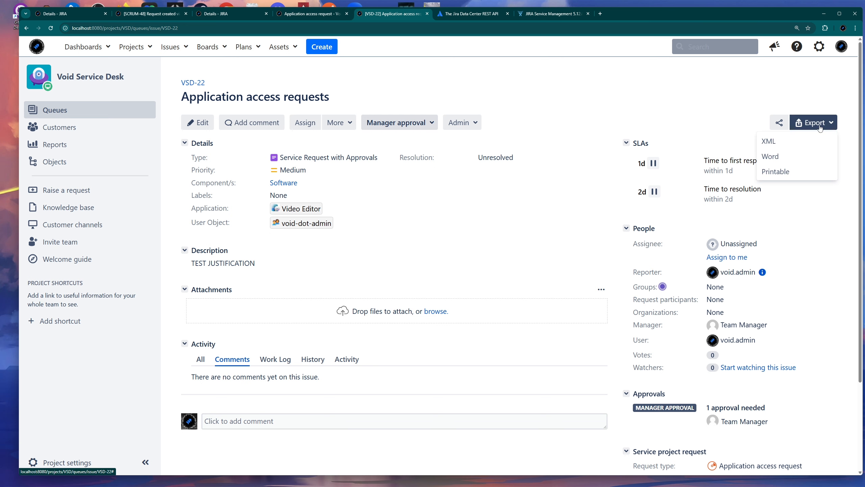
click(782, 145)
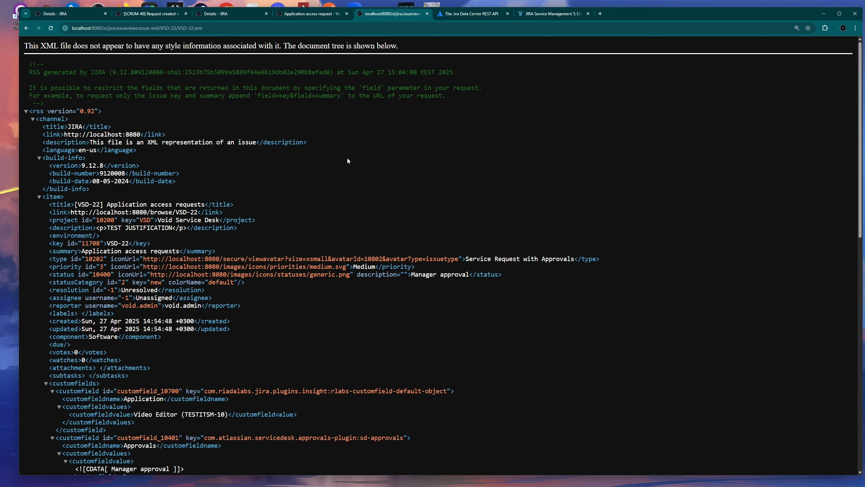
scroll(212, 215, down, 6)
scroll(215, 219, down, 5)
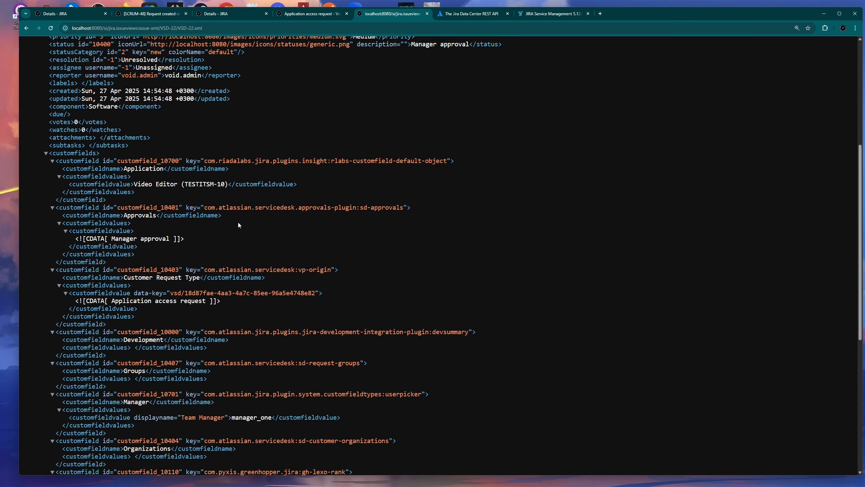
scroll(231, 221, down, 3)
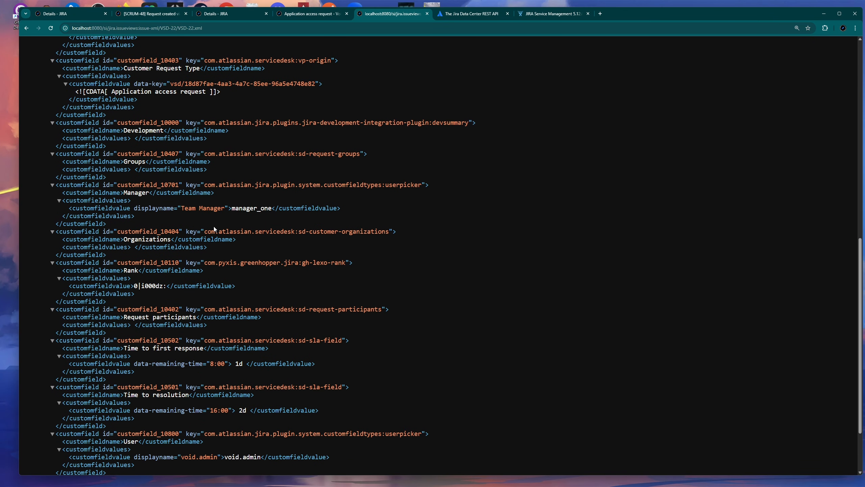
scroll(215, 238, down, 3)
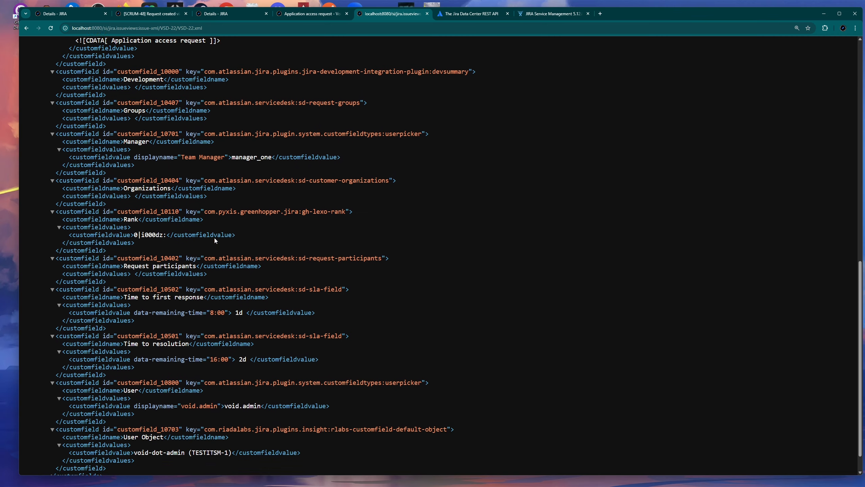
scroll(215, 238, up, 5)
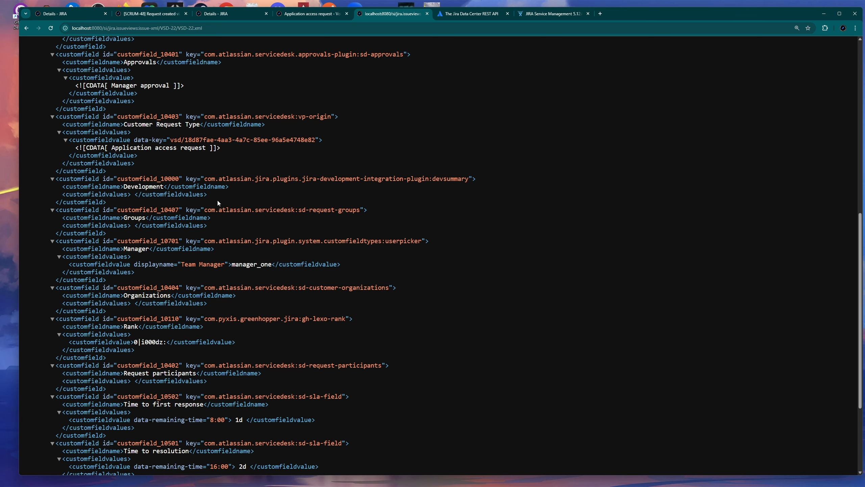
scroll(217, 200, up, 5)
drag(151, 298, 66, 278)
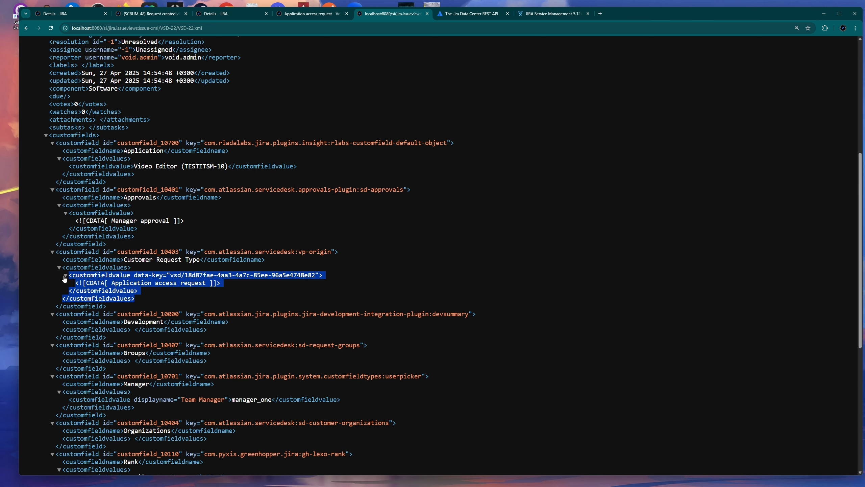
click(171, 300)
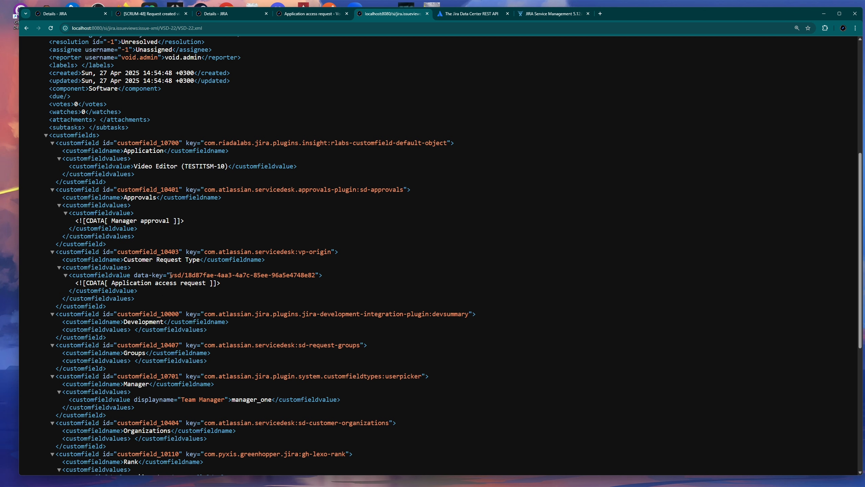
- Select the data-key value of the Customer Request Type field in the VSD-22 XML
drag(171, 275, 181, 274)
click(178, 280)
drag(170, 275, 69, 275)
click(296, 286)
drag(168, 279, 315, 275)
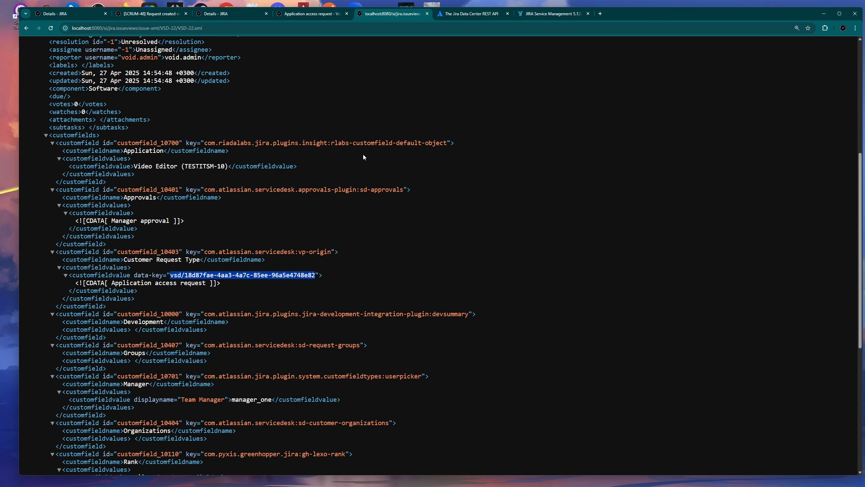
- Switch to the Void Service Desk project settings and show the project's screens
click(301, 13)
click(247, 15)
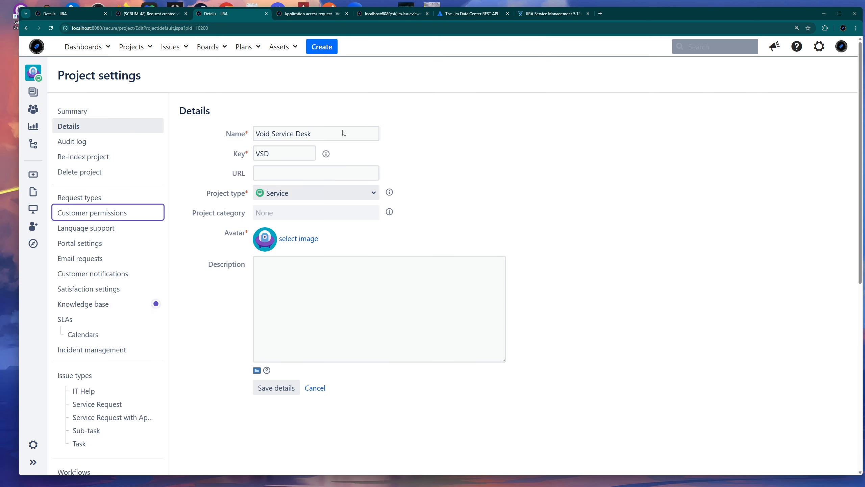
scroll(112, 383, down, 5)
click(112, 284)
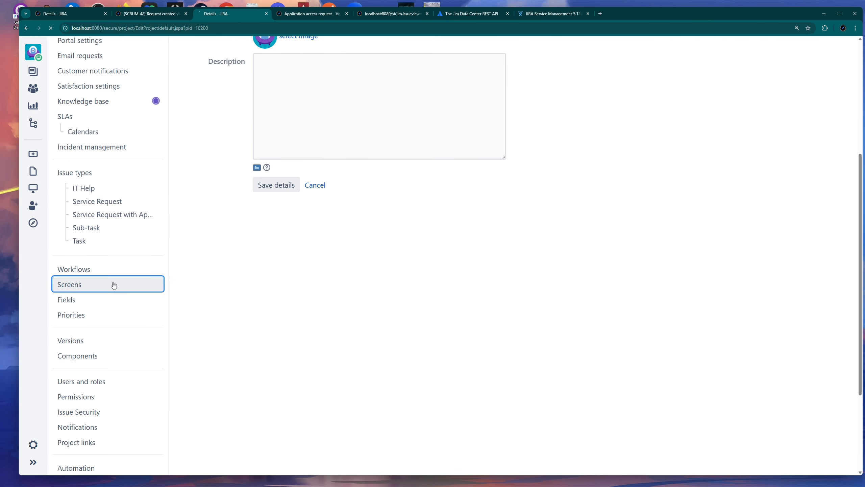
scroll(566, 341, up, 1)
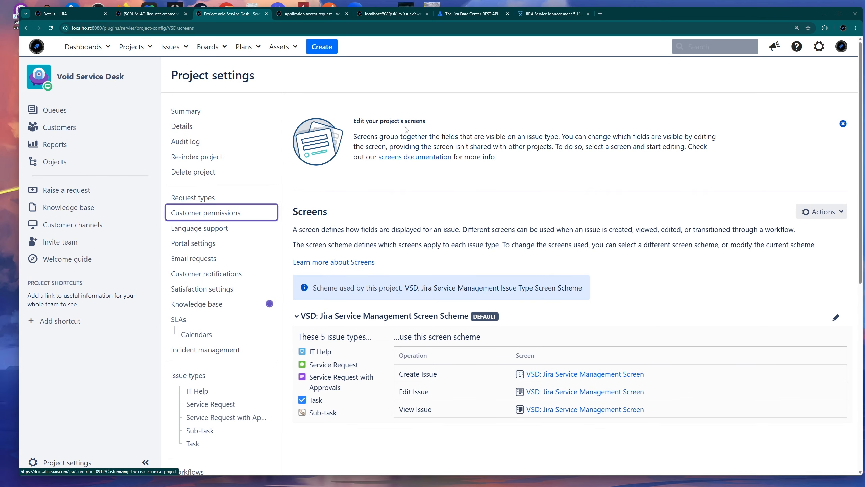
- Open VSD: Jira Service Management Screen in a separate tab and check its field list for Customer Request Type
middle_click(580, 375)
click(305, 13)
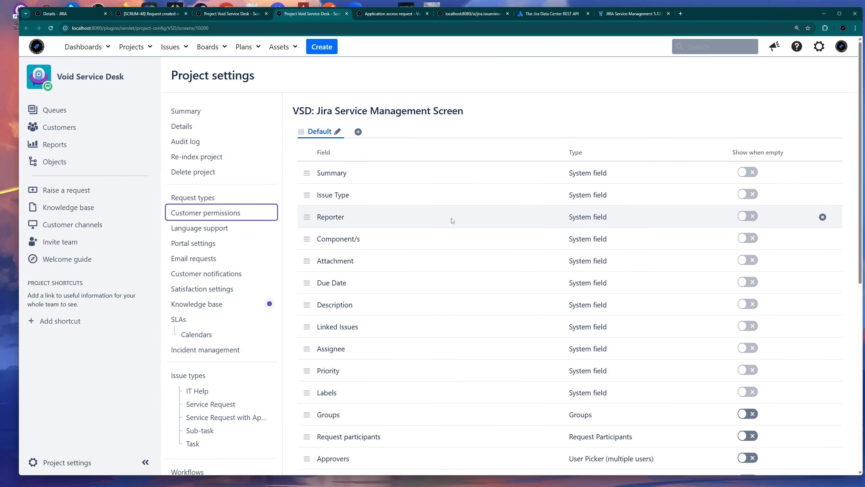
scroll(402, 301, down, 10)
drag(402, 277, 316, 277)
click(348, 327)
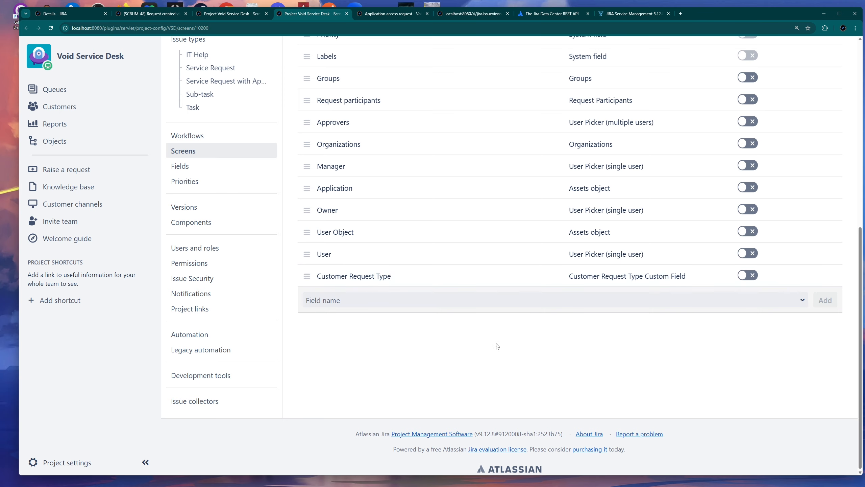
scroll(499, 348, up, 10)
- Compare customfield_10403 and its request type value in the Postman issue body with the Customer Request Type ID in the VSD-22 XML
click(518, 482)
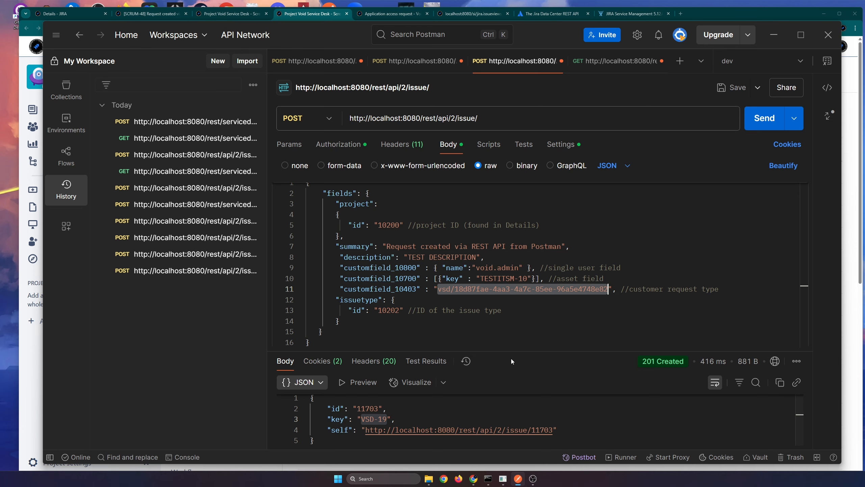
drag(340, 288, 417, 288)
click(395, 13)
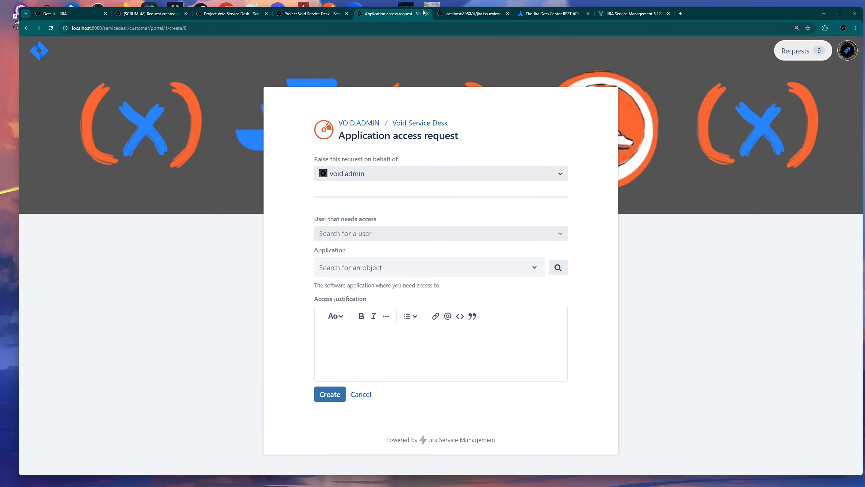
click(467, 13)
drag(180, 251, 161, 251)
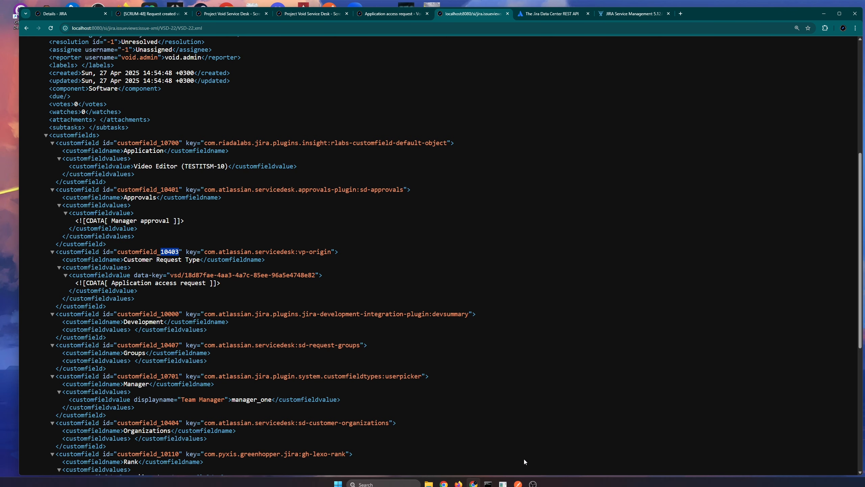
click(518, 482)
drag(433, 289, 613, 289)
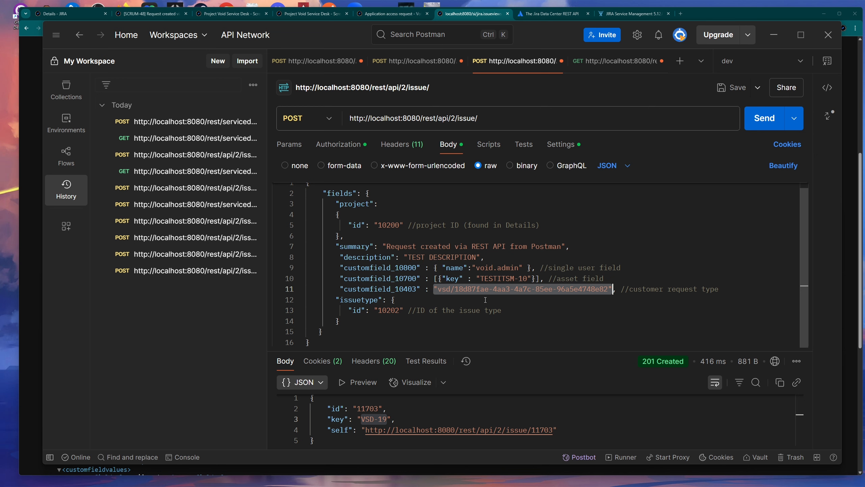
- Compare the issuetype block of the service desk issue body with the SCRUM issue body, and select issue type ID 10202
click(467, 301)
drag(333, 298, 340, 321)
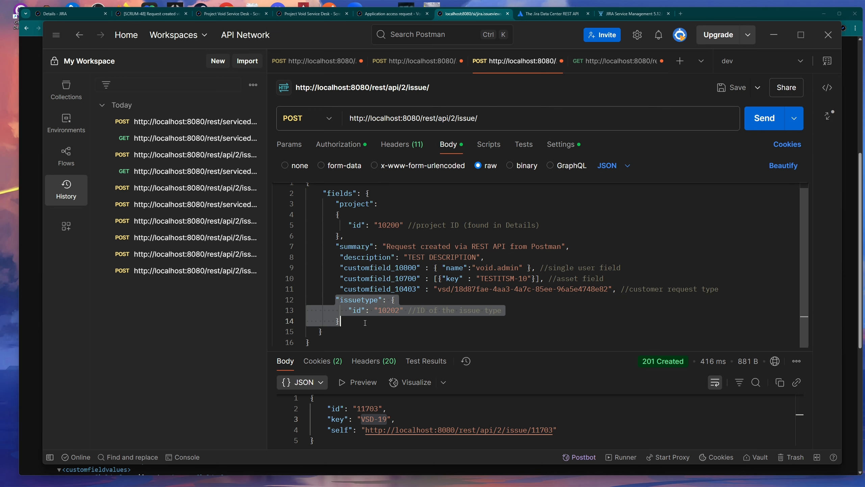
click(314, 60)
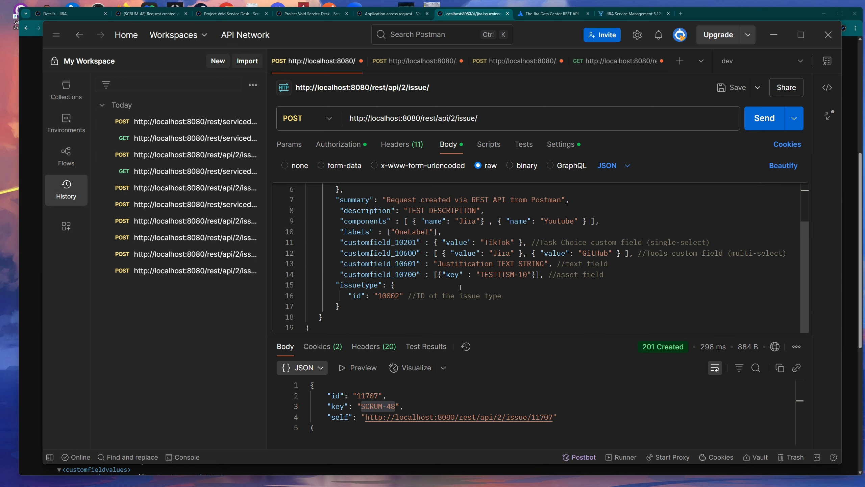
click(498, 68)
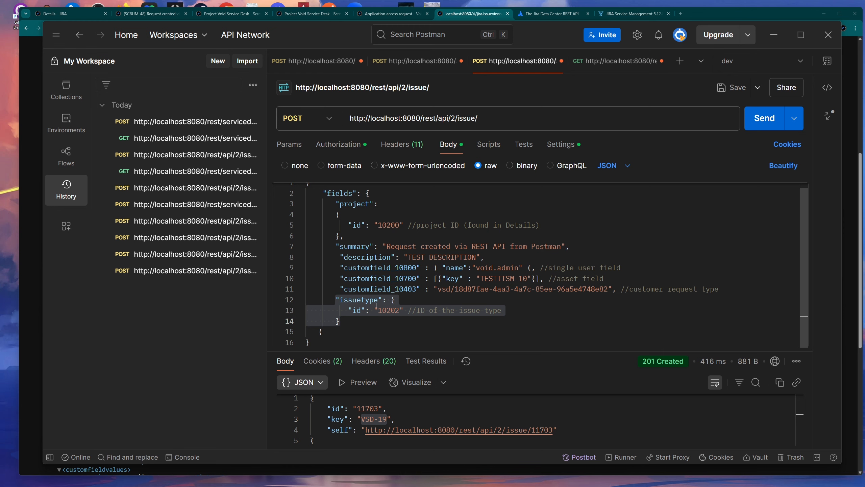
drag(378, 311, 401, 311)
- Switch to the browser and highlight the Service Request with Approvals issue type in the Void Service Desk screen scheme
click(474, 13)
click(321, 15)
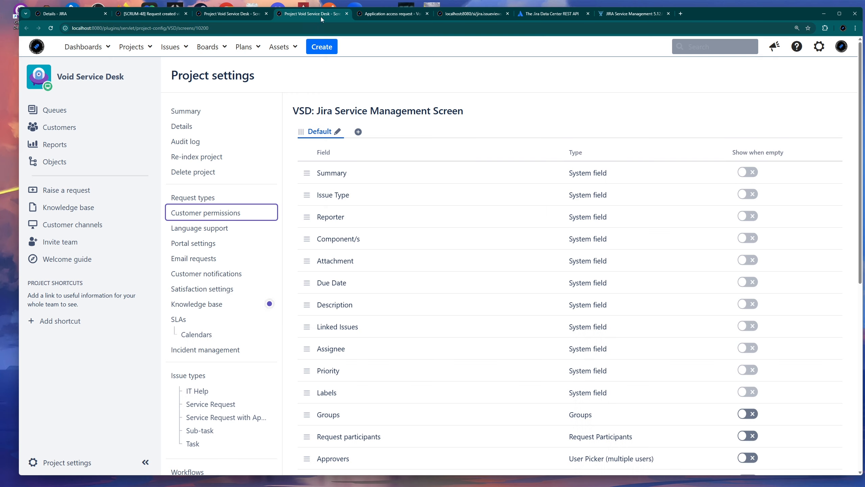
click(269, 14)
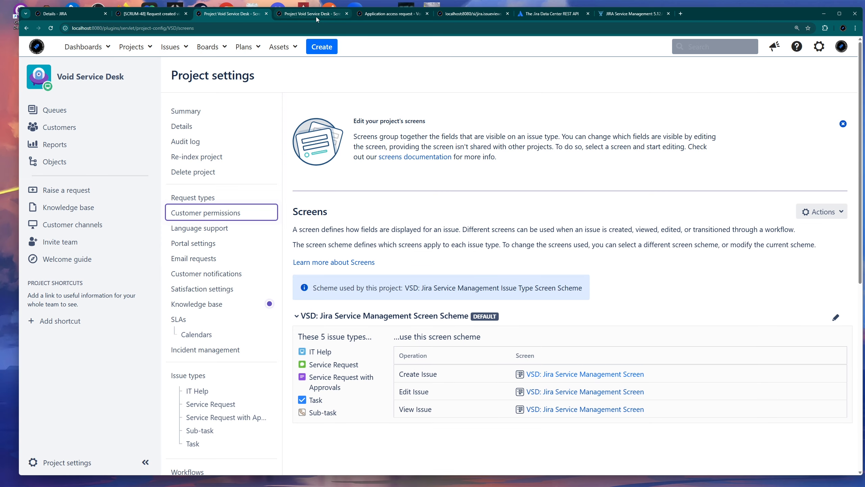
drag(309, 377, 369, 379)
click(386, 90)
key(g)
key(g)
text(custom)
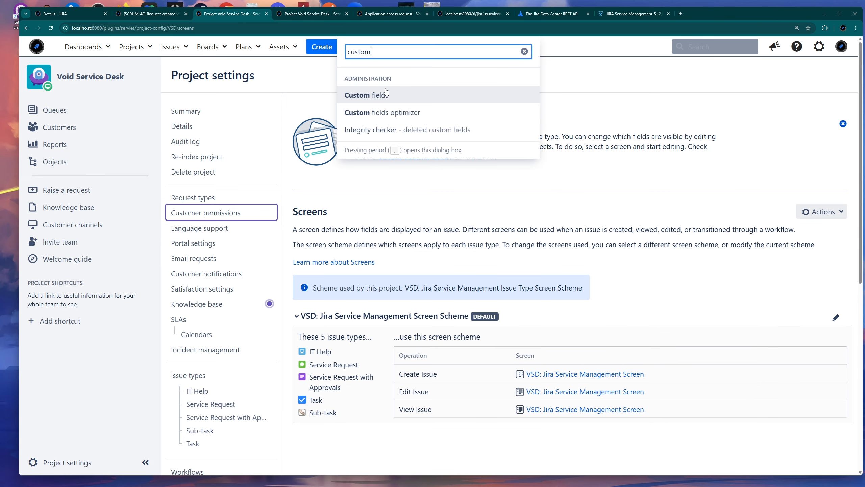
key(Return)
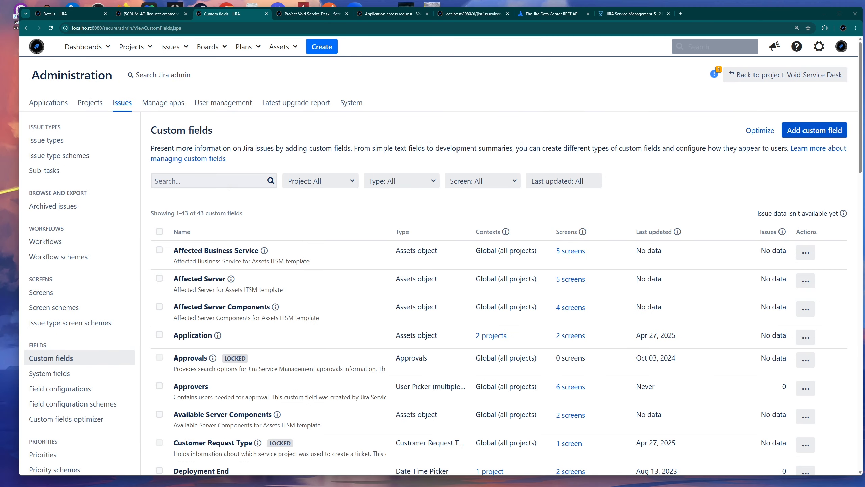
- Open the Issue types administration page and locate Service Request with Approvals in the list
key(g)
key(g)
text(issue)
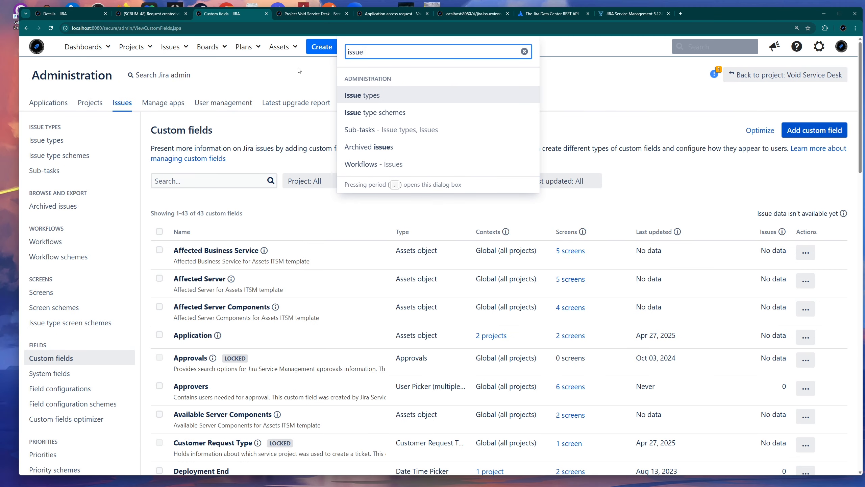
key(Return)
scroll(321, 257, down, 7)
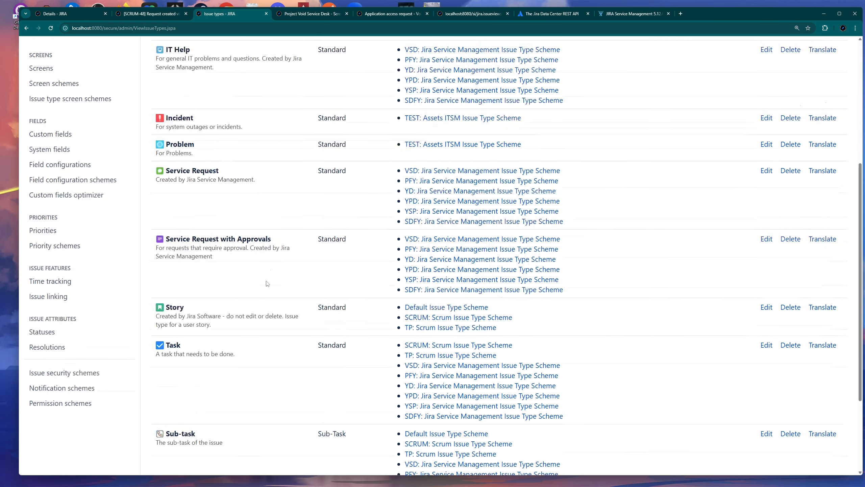
drag(166, 226, 278, 231)
click(281, 232)
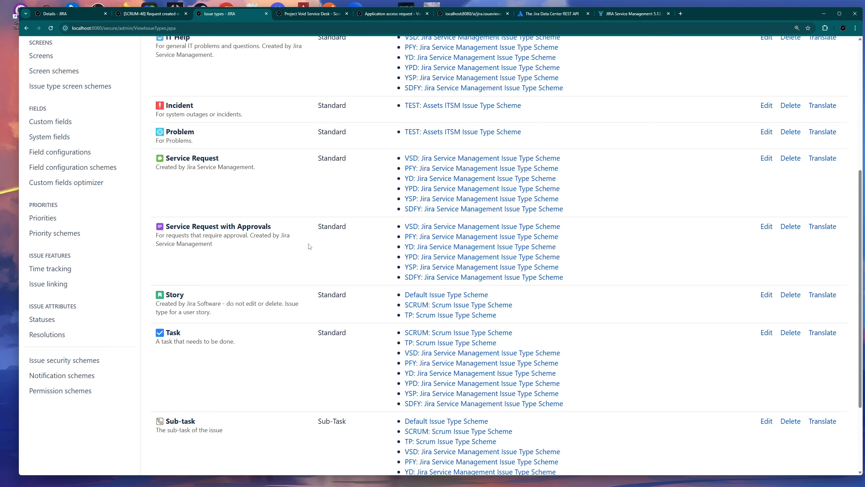
- Open Service Request with Approvals for editing and select its issue type ID in the page address
click(766, 227)
double_click(221, 29)
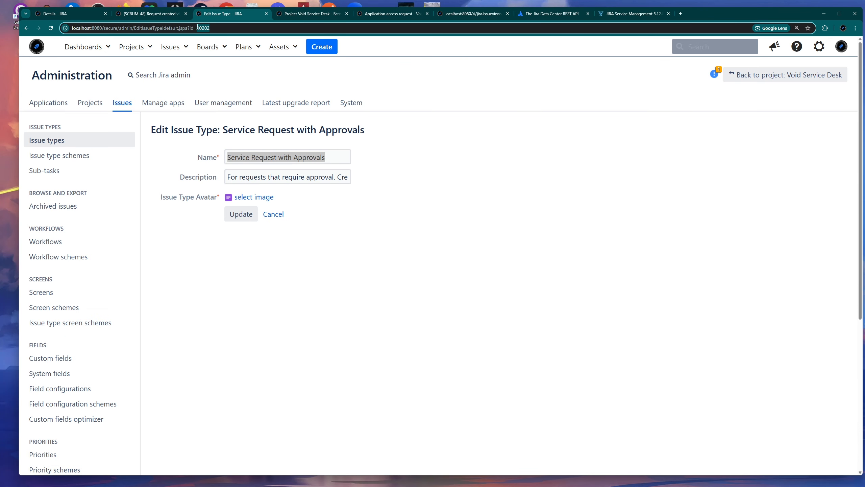
click(383, 84)
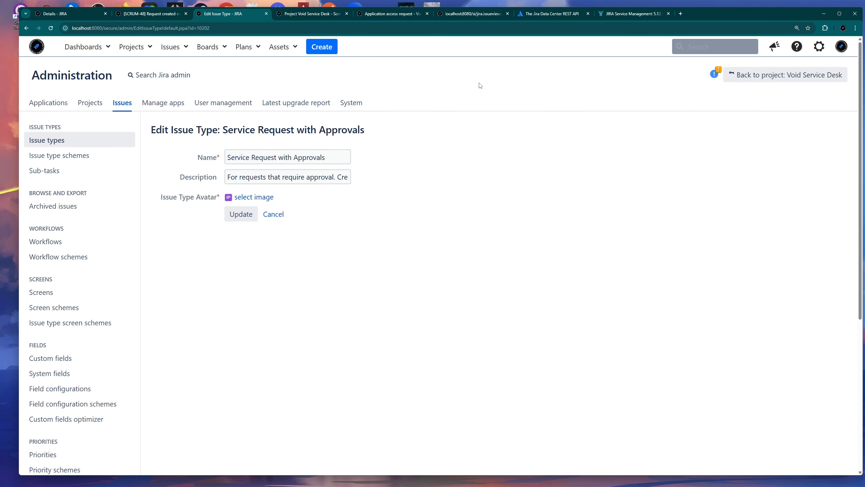
- Switch to Postman and append "For Youtube" to the summary in the service desk issue body
click(518, 479)
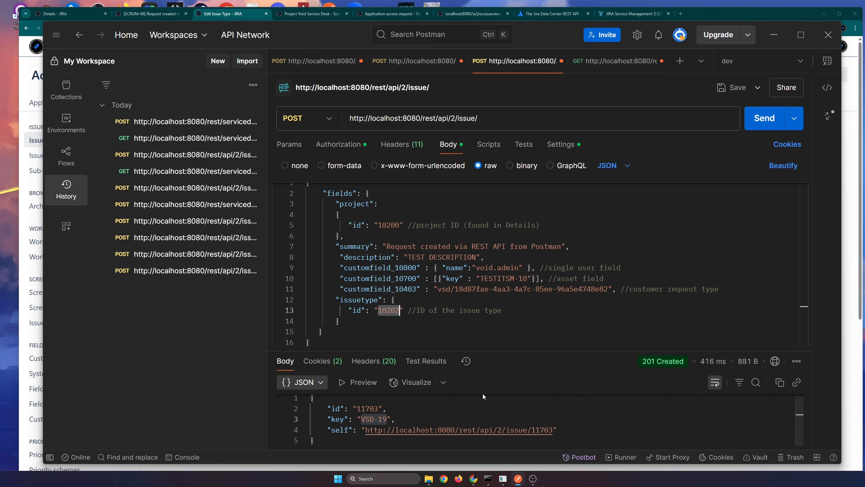
scroll(519, 312, up, 1)
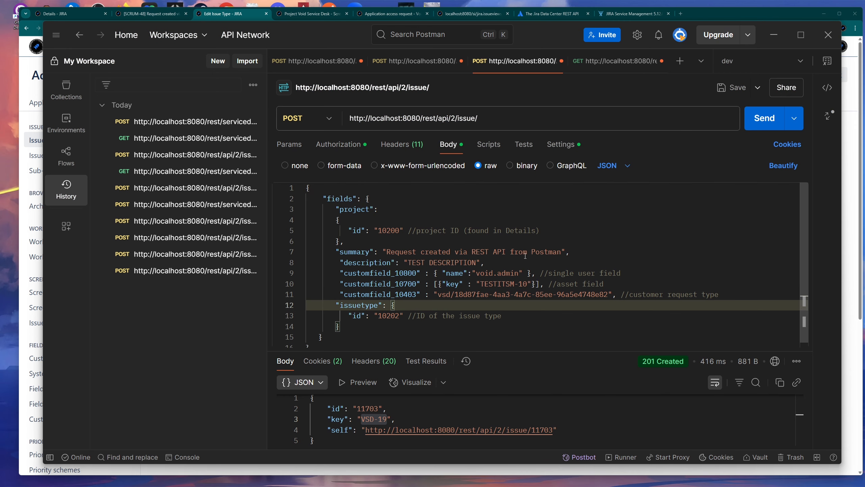
click(564, 252)
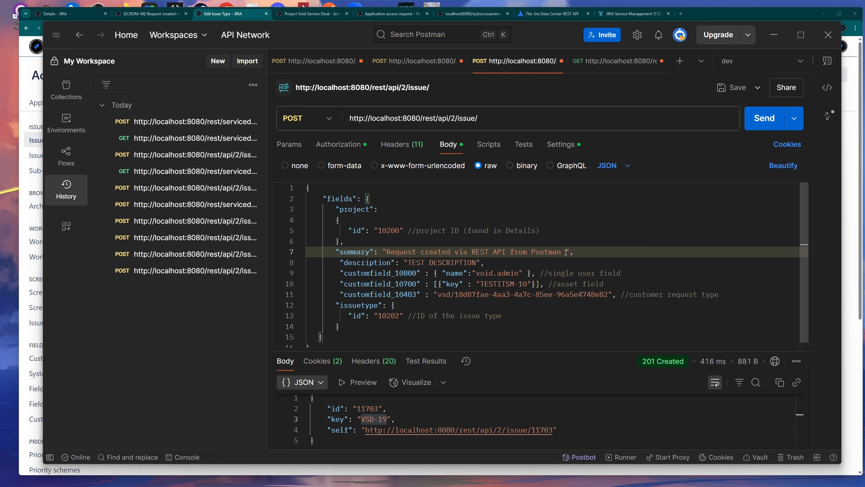
text(For YT)
key(BackSpace)
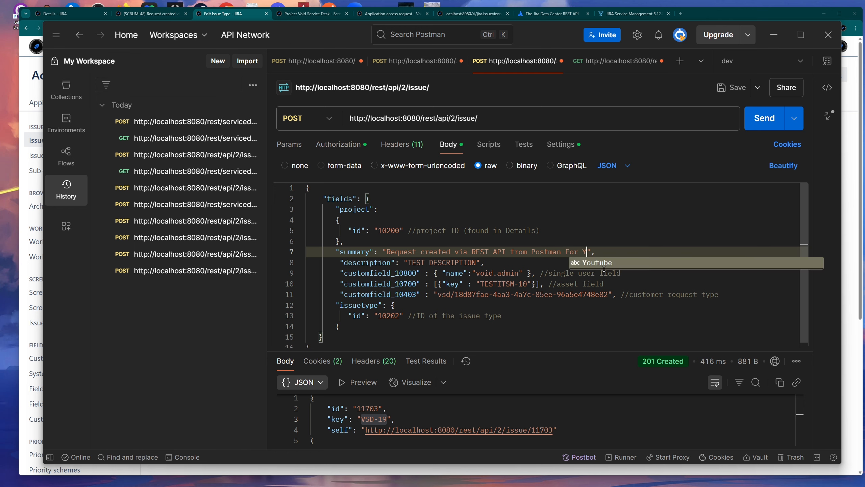
click(593, 263)
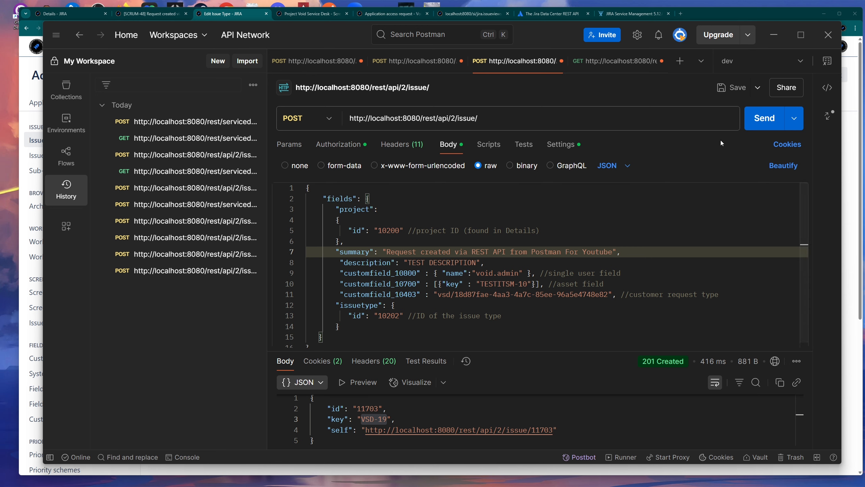
- Send the issue creation request and copy the new issue's key from the response
click(759, 123)
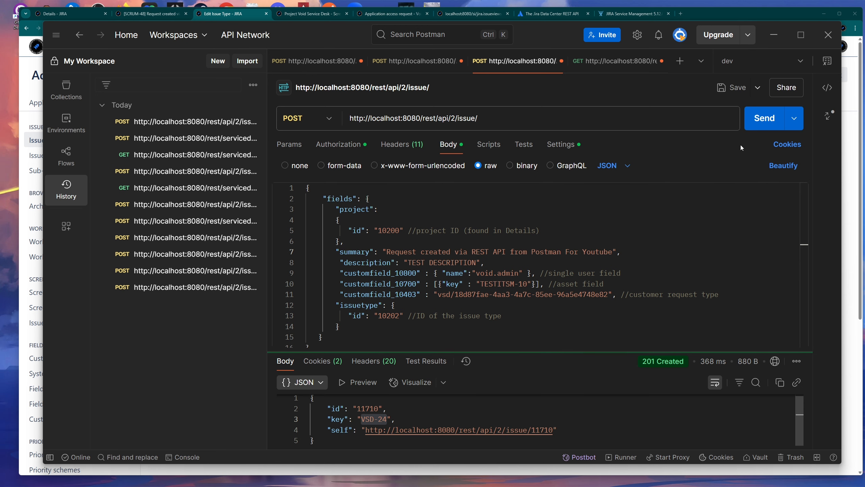
drag(392, 418, 362, 418)
key(ctrl+c)
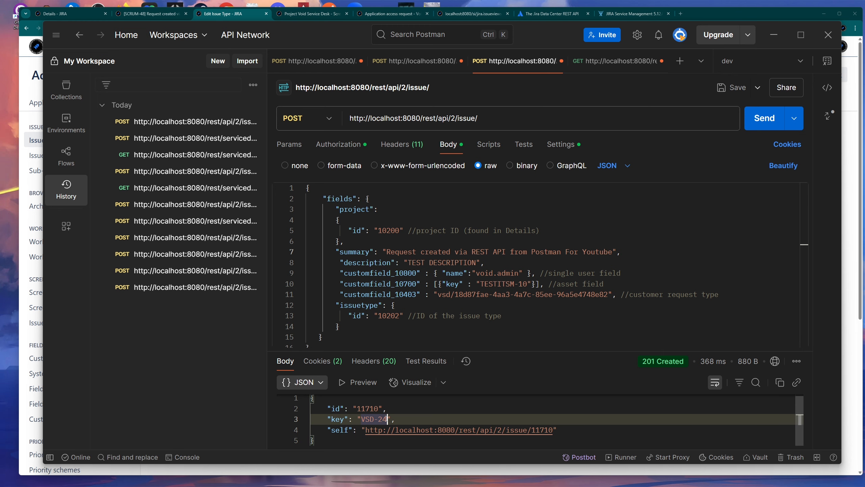
- Switch to the browser and open VSD-24 in place of the SCRUM-48 issue page
click(153, 14)
drag(147, 29, 122, 30)
key(ctrl+v)
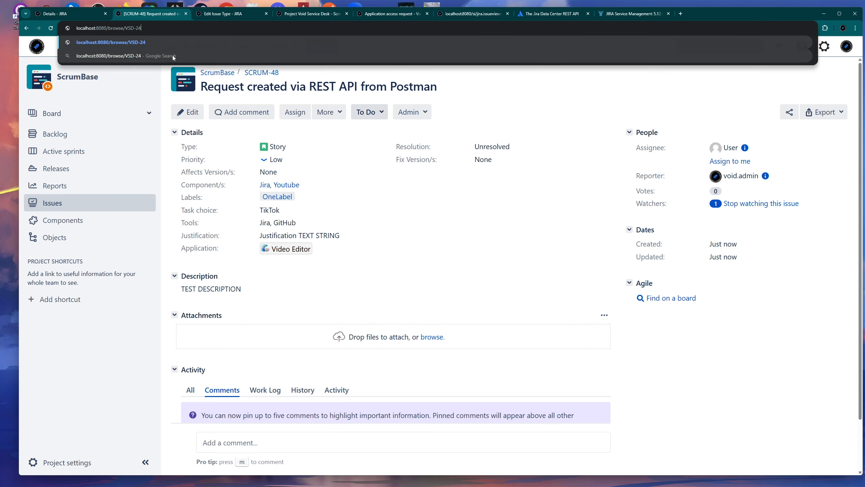
key(Return)
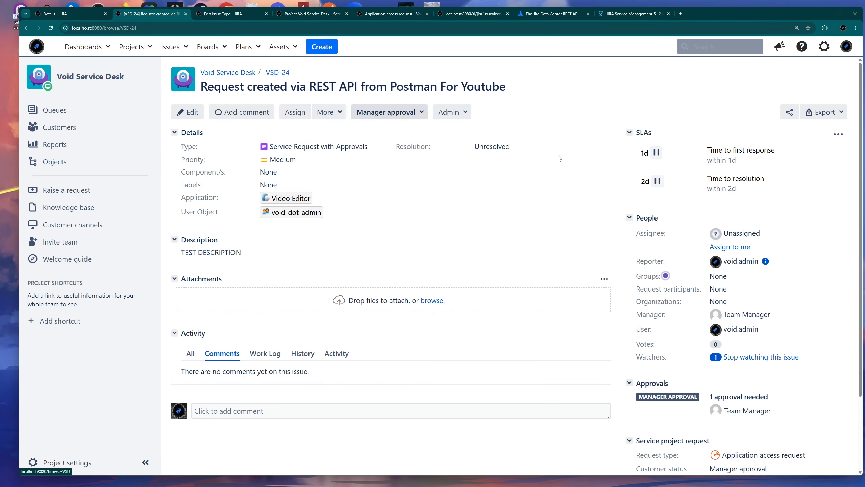
- Examine the details of VSD-24 and the request type in its Service project request section
scroll(591, 169, down, 3)
scroll(436, 125, up, 3)
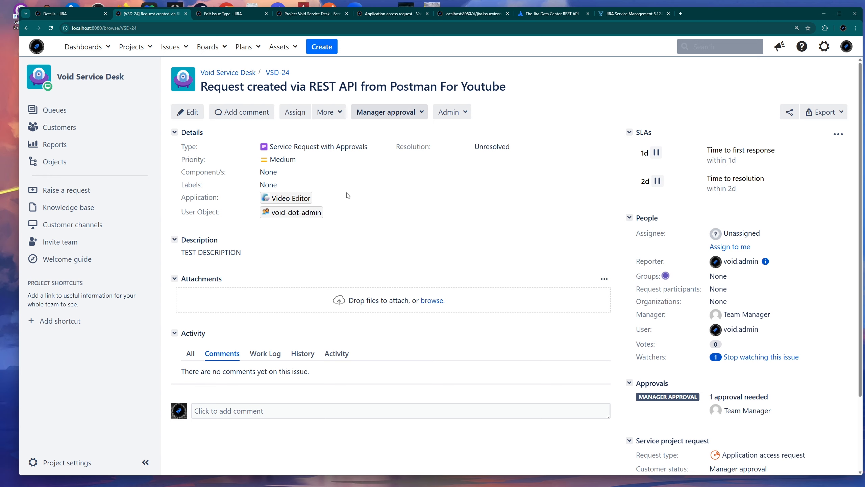
scroll(582, 156, down, 3)
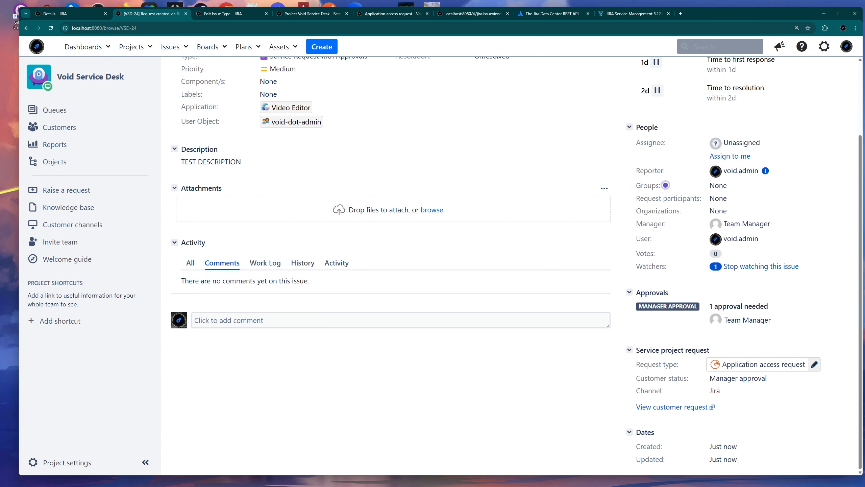
drag(635, 364, 810, 369)
click(810, 369)
scroll(615, 117, up, 3)
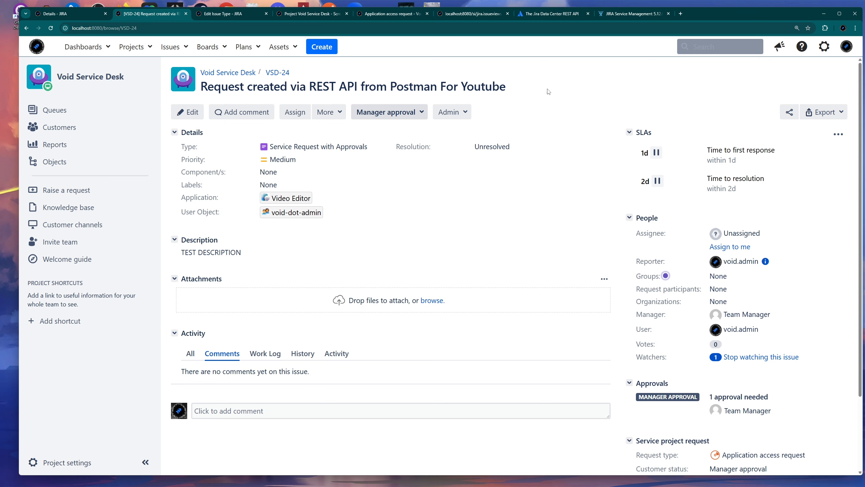
- Show the title of the JIRA Service Management REST API Reference and return to the servicedeskapi/request POST in Postman
key(ctrl+9)
drag(537, 203, 207, 153)
click(608, 213)
scroll(578, 232, down, 1)
scroll(535, 251, up, 1)
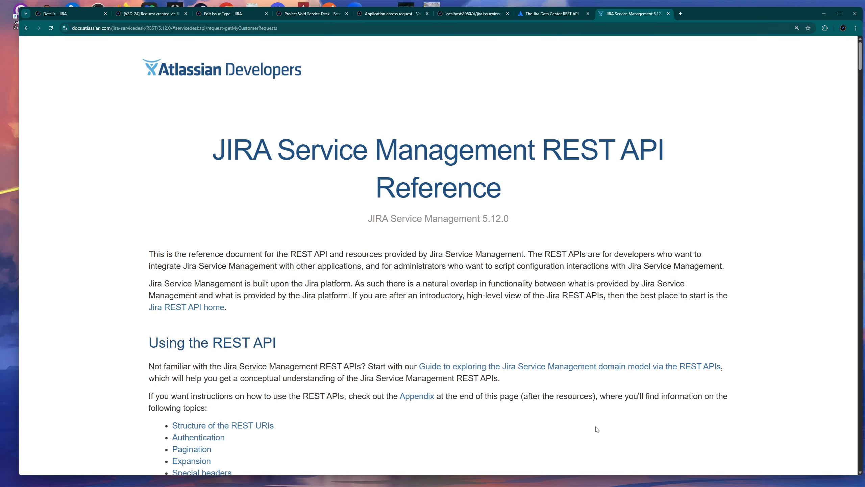
mouse_move(590, 483)
click(518, 479)
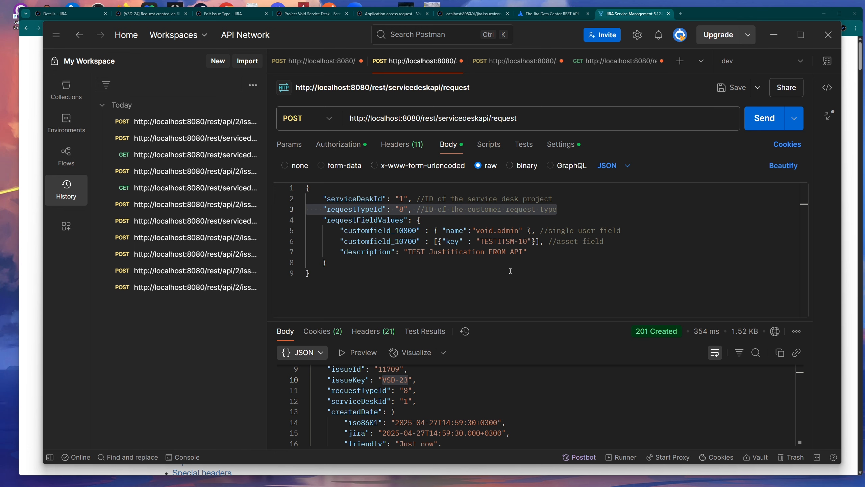
- Examine the full JSON body of the servicedeskapi/request POST, from its opening to its closing brace
drag(352, 273, 307, 187)
click(359, 188)
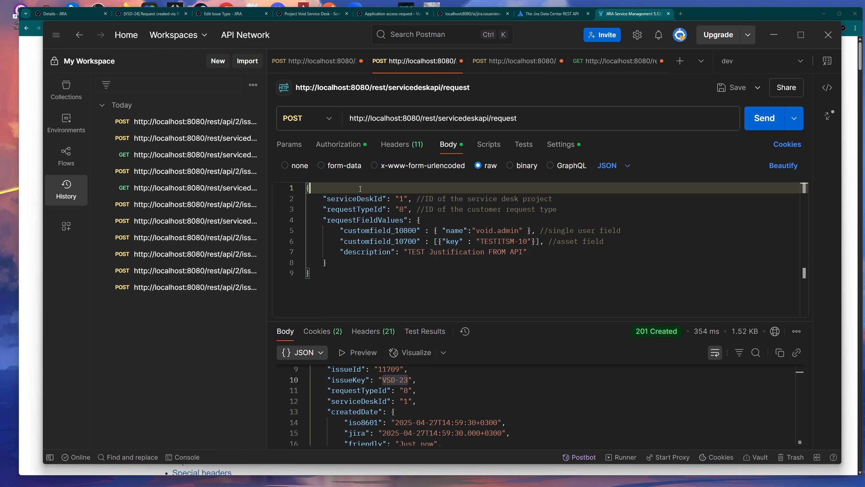
click(553, 271)
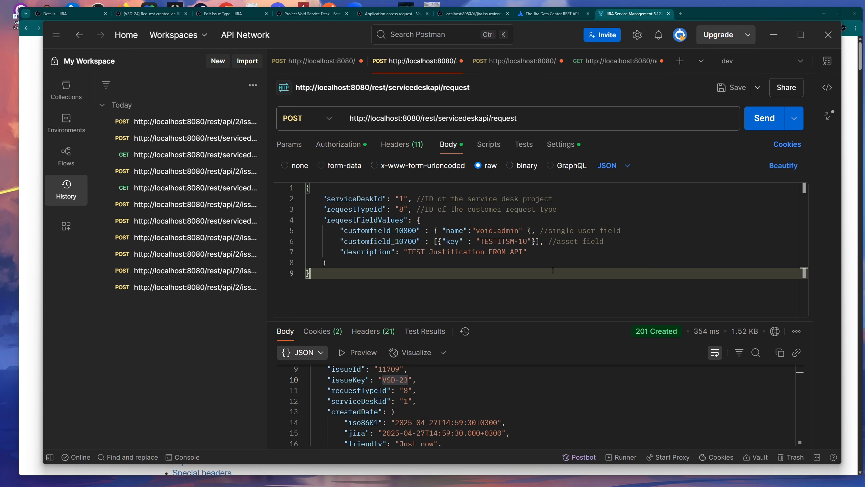
- Switch to the browser, close the Application access request portal form and show the VSD-24 issue with Postman minimized
click(619, 16)
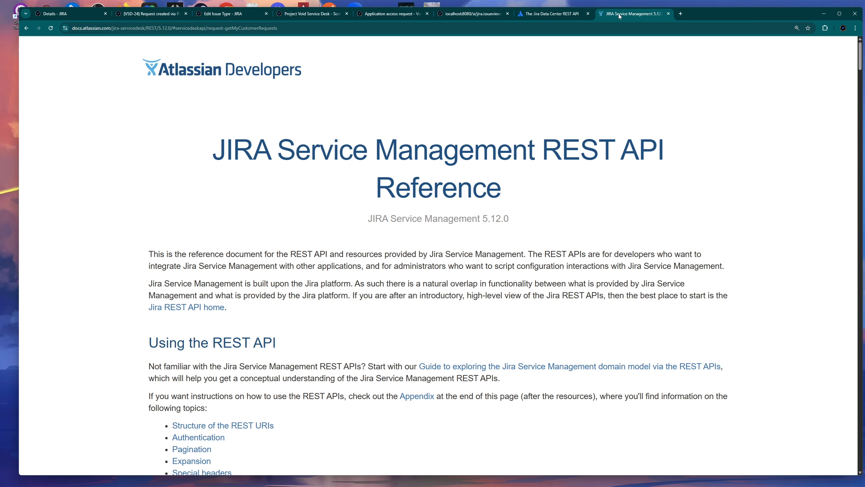
click(391, 17)
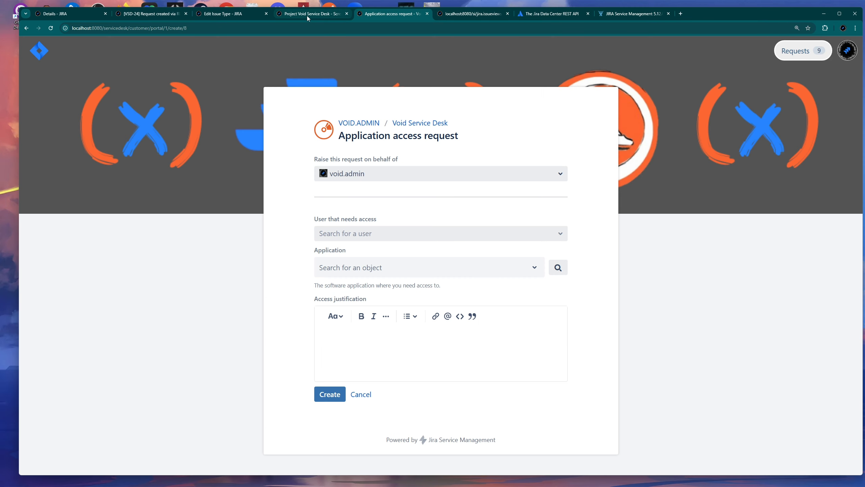
key(ctrl+w)
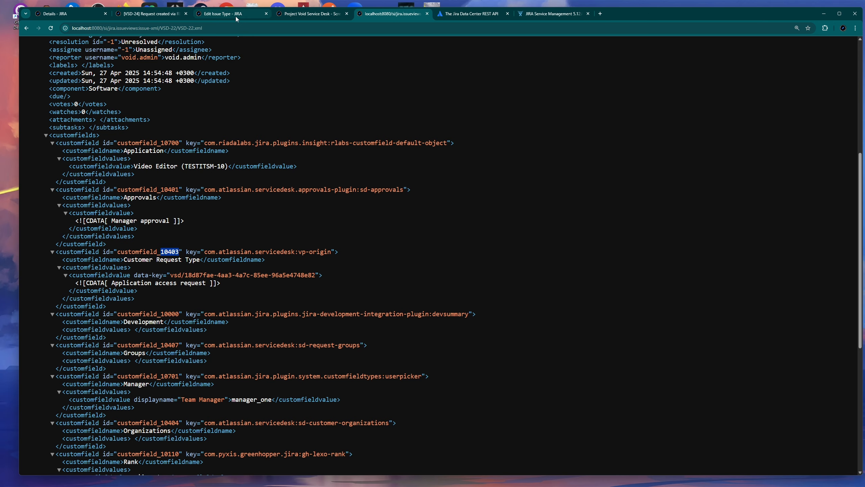
click(235, 16)
click(163, 17)
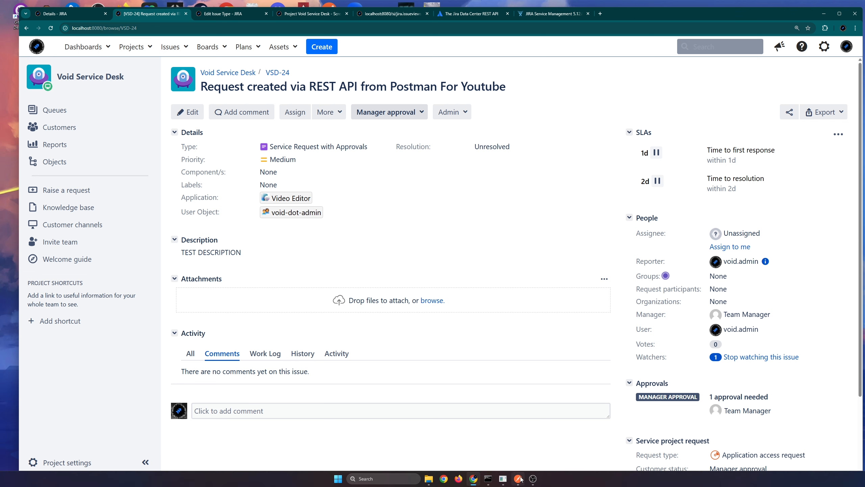
click(518, 479)
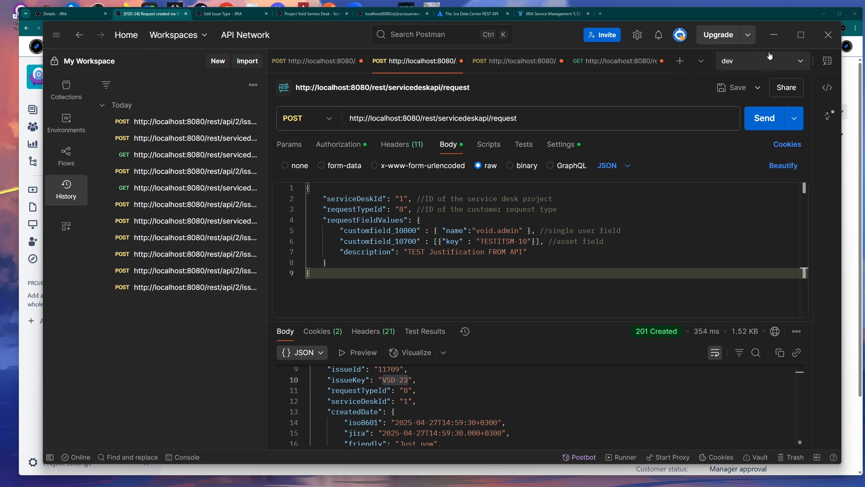
click(774, 35)
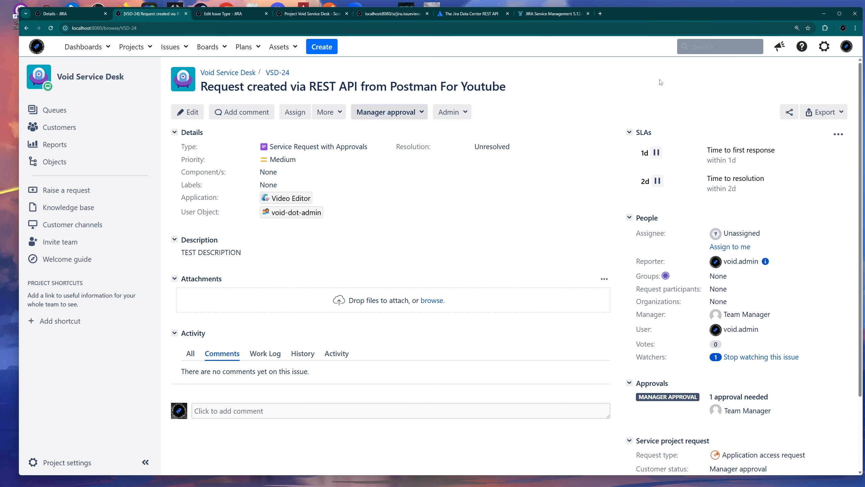